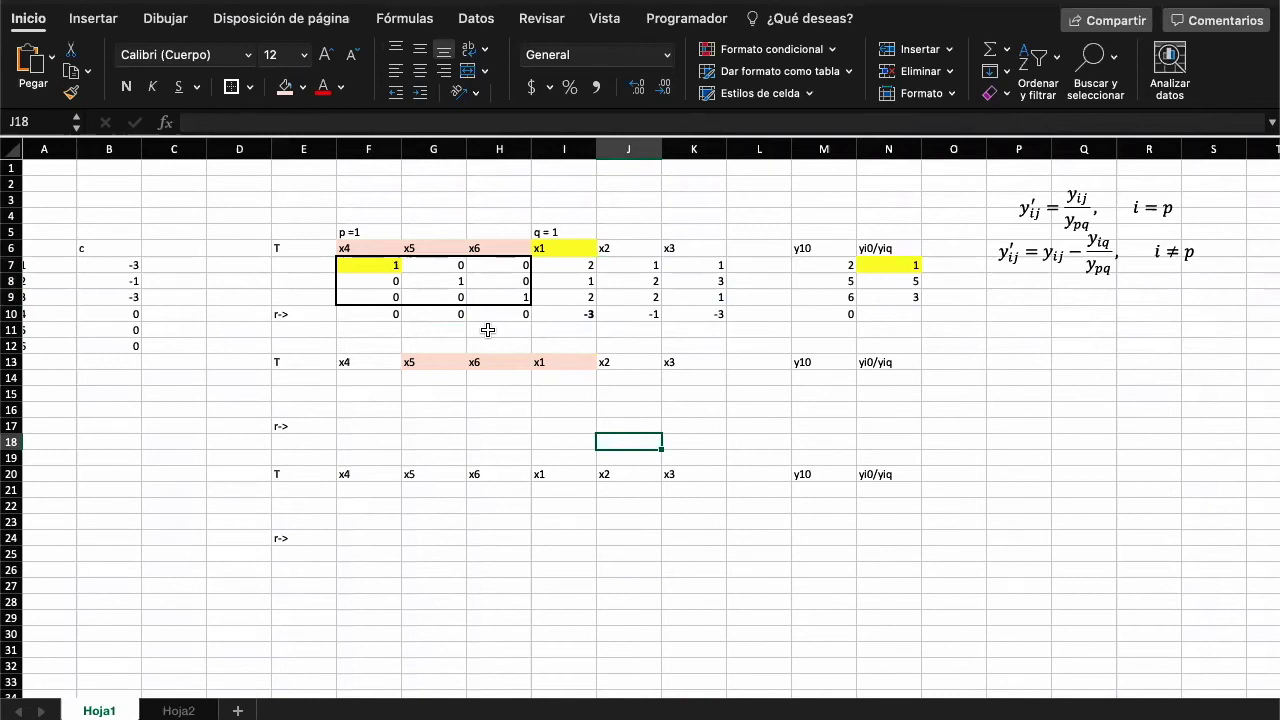
Step: Review the first tableau's basic-variable headers, identity block F7:H9, full coefficient block F7:K9 and the r row F10:K10
drag(357, 245, 483, 251)
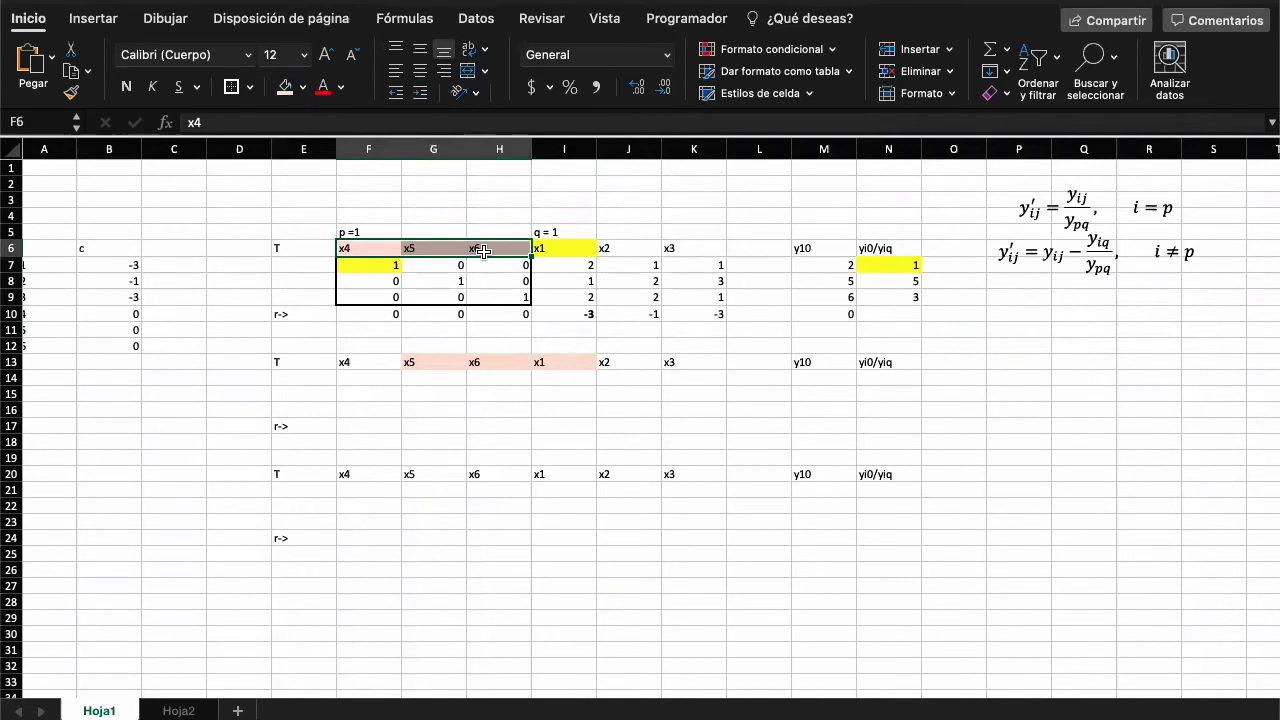
drag(391, 264, 476, 296)
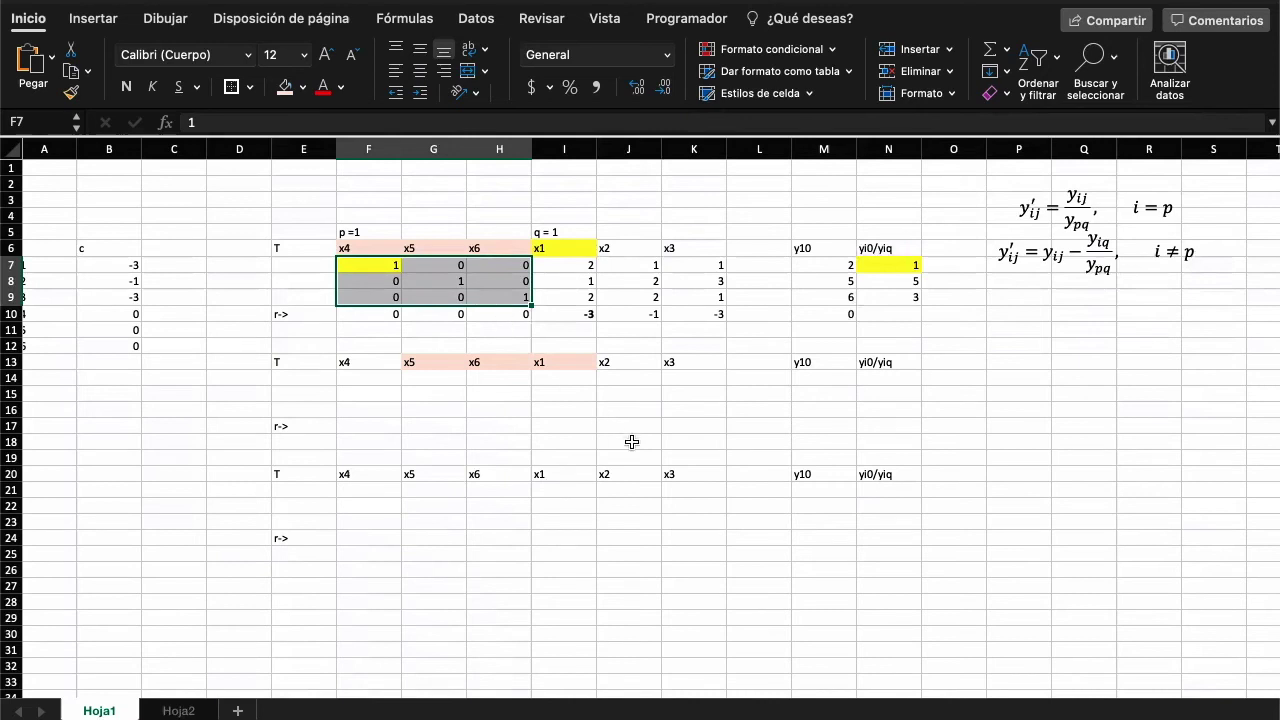
click(669, 431)
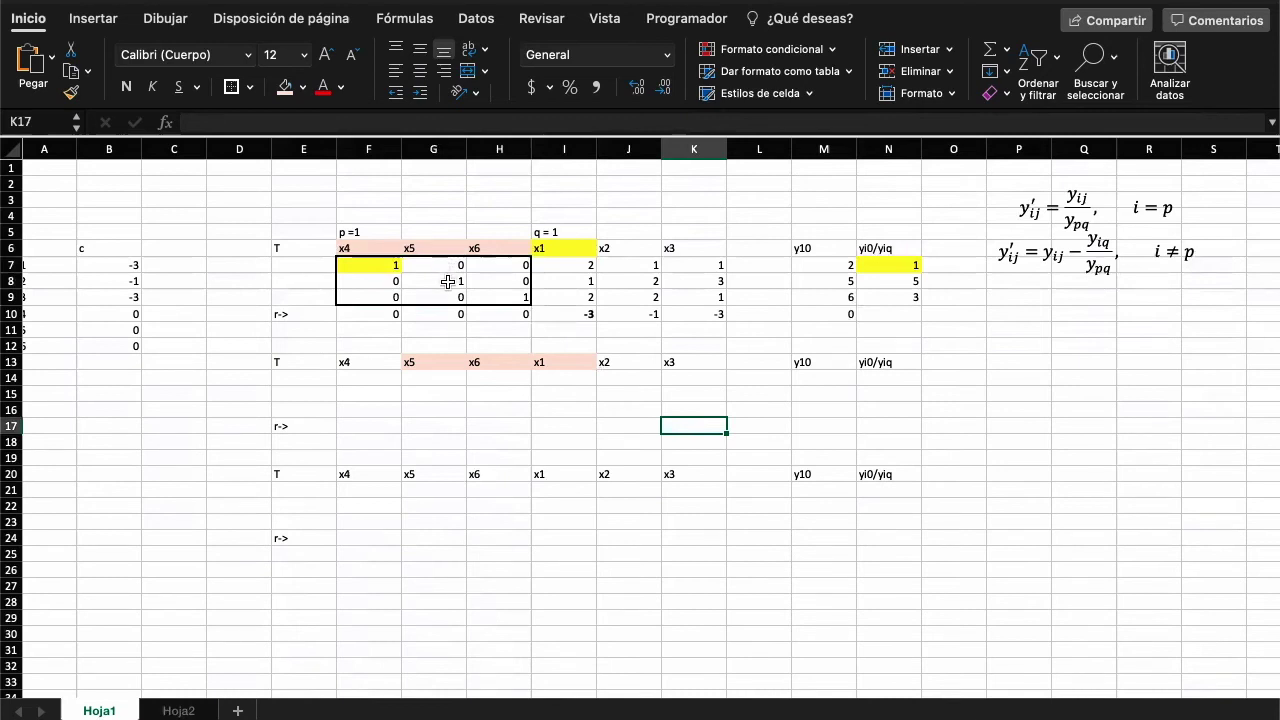
drag(391, 266, 682, 296)
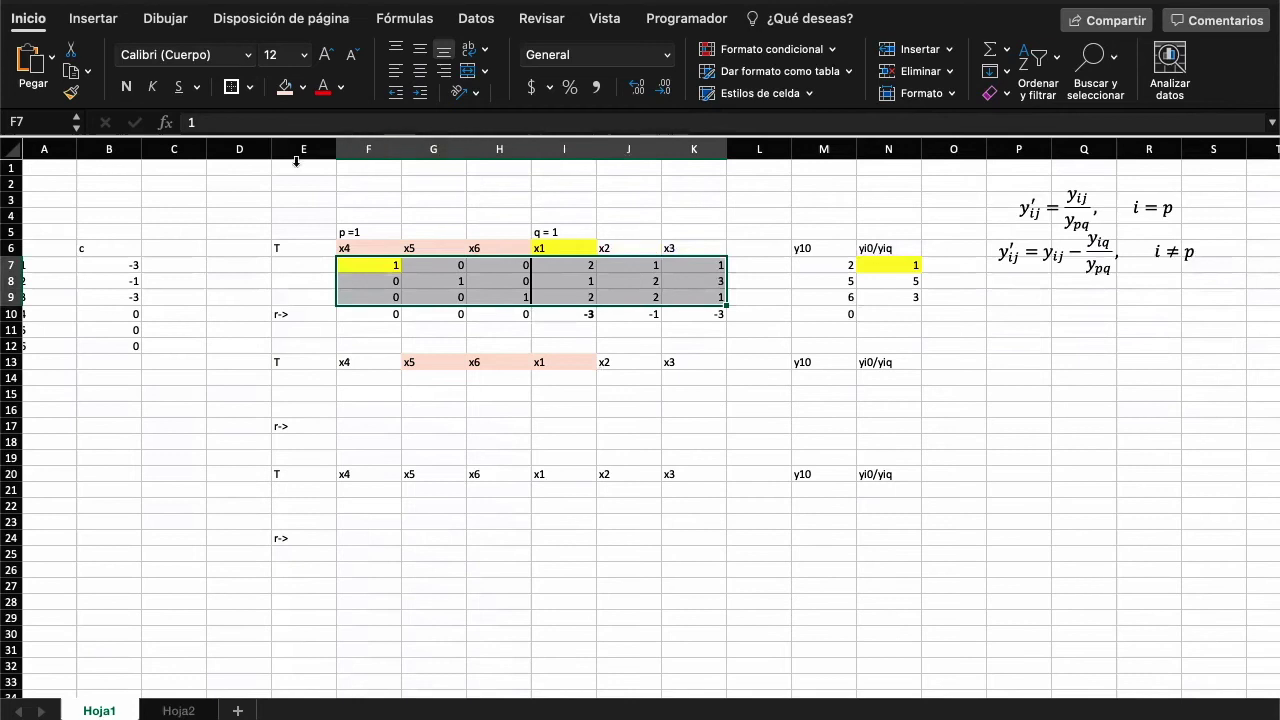
drag(371, 313, 722, 312)
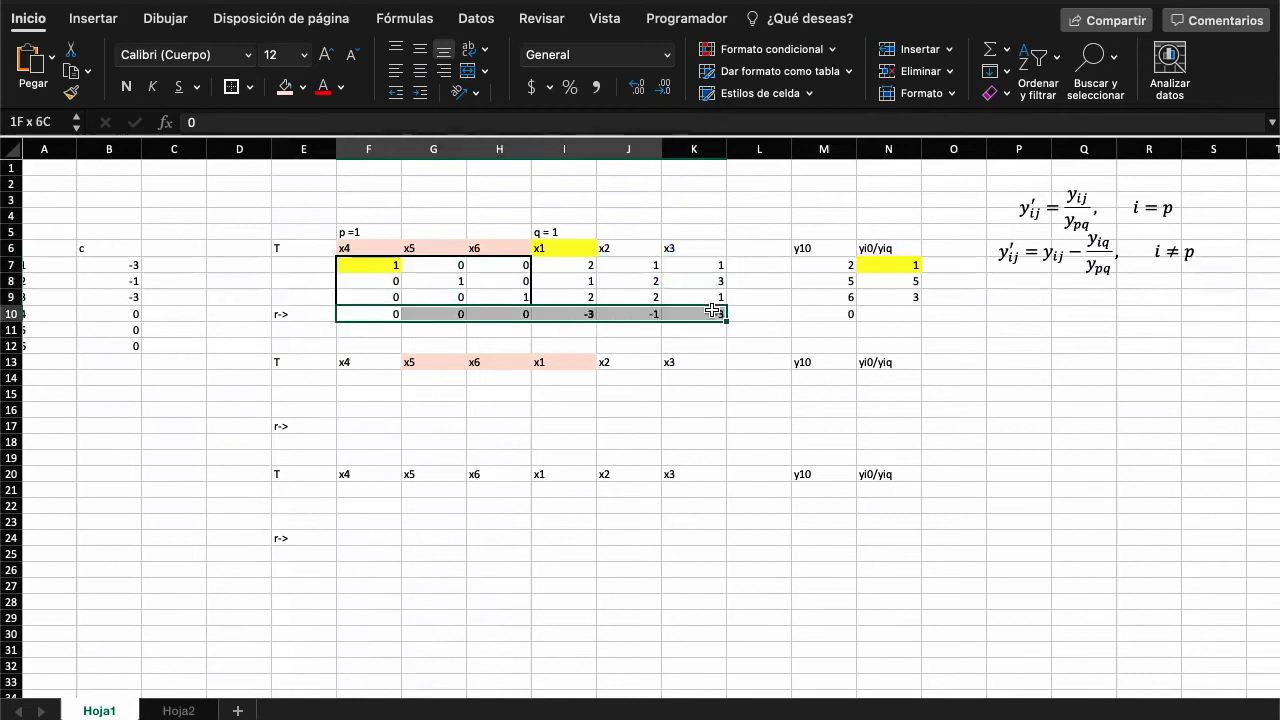
Step: Inspect the reduced-cost formulas for x1, x2 and x3 in I10, J10 and K10
click(582, 316)
double_click(565, 316)
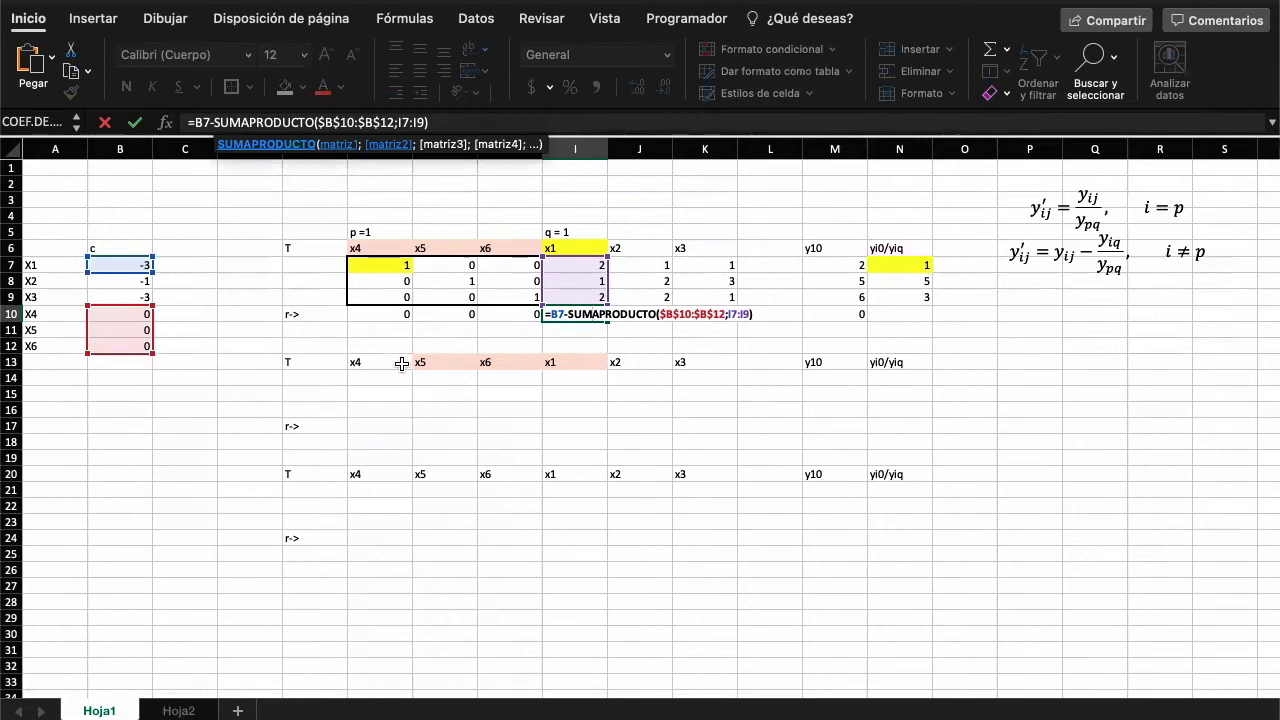
key(Return)
double_click(655, 315)
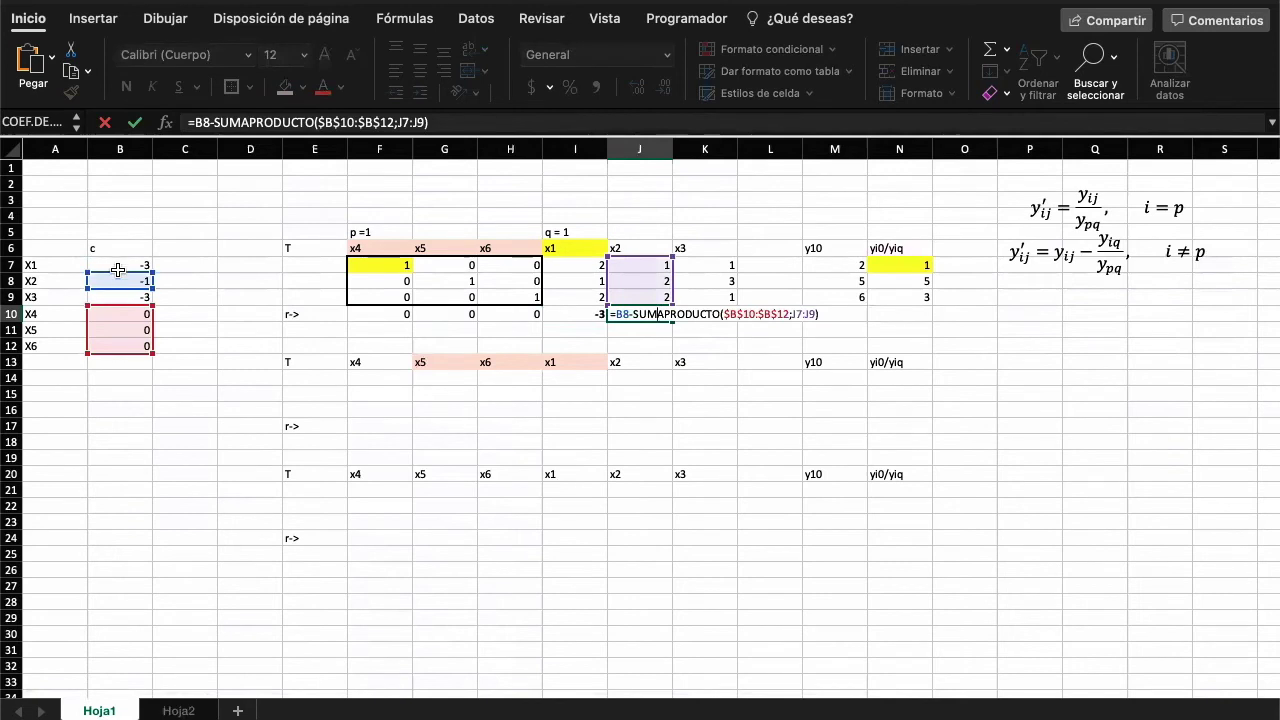
key(Escape)
click(714, 316)
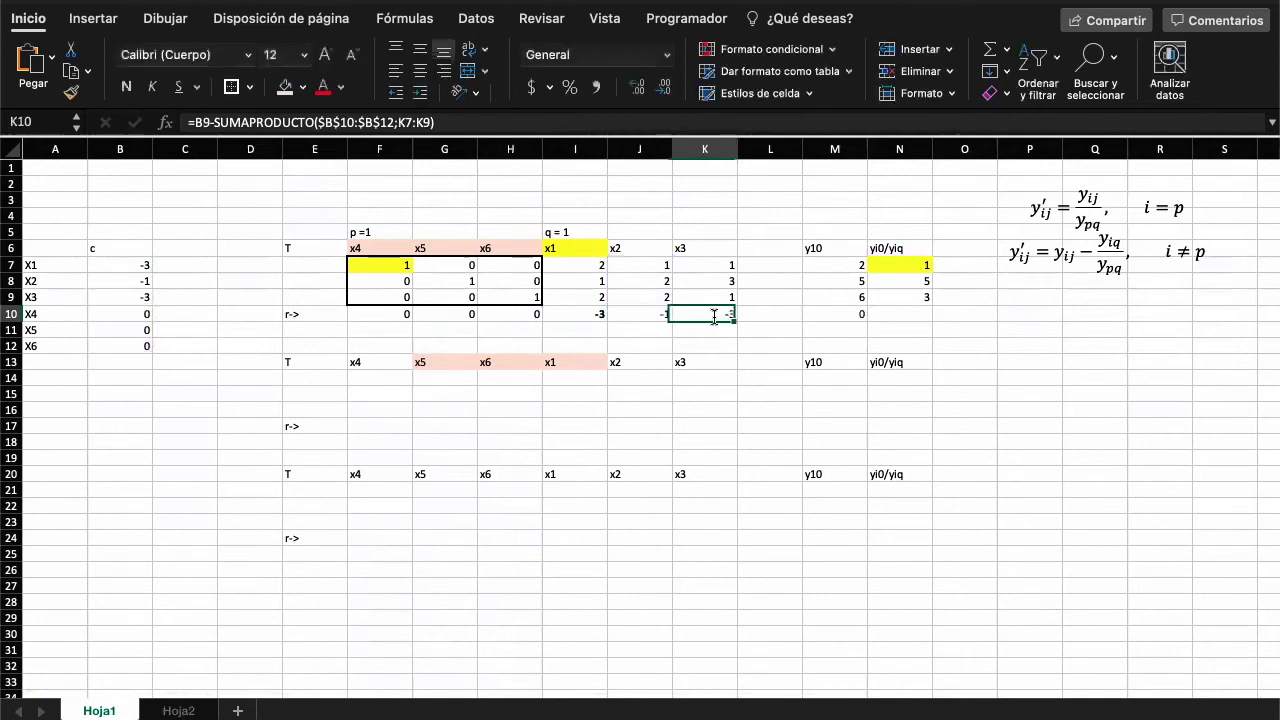
double_click(714, 316)
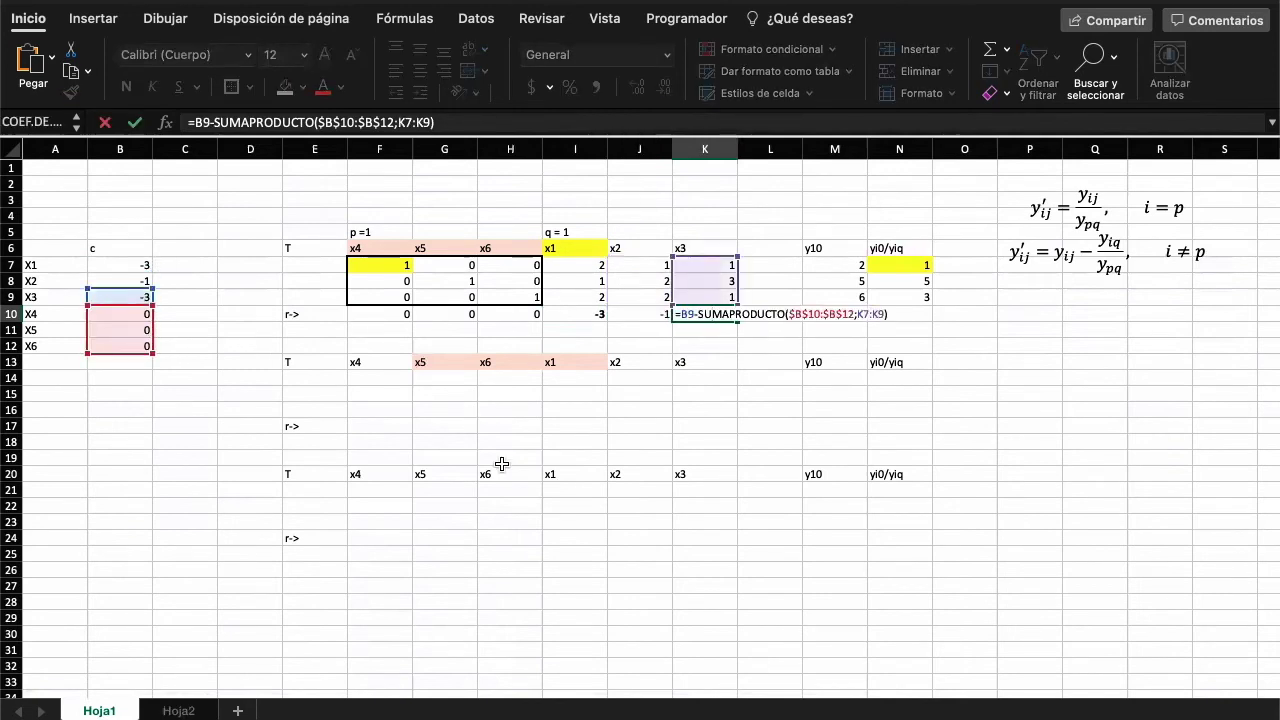
key(Escape)
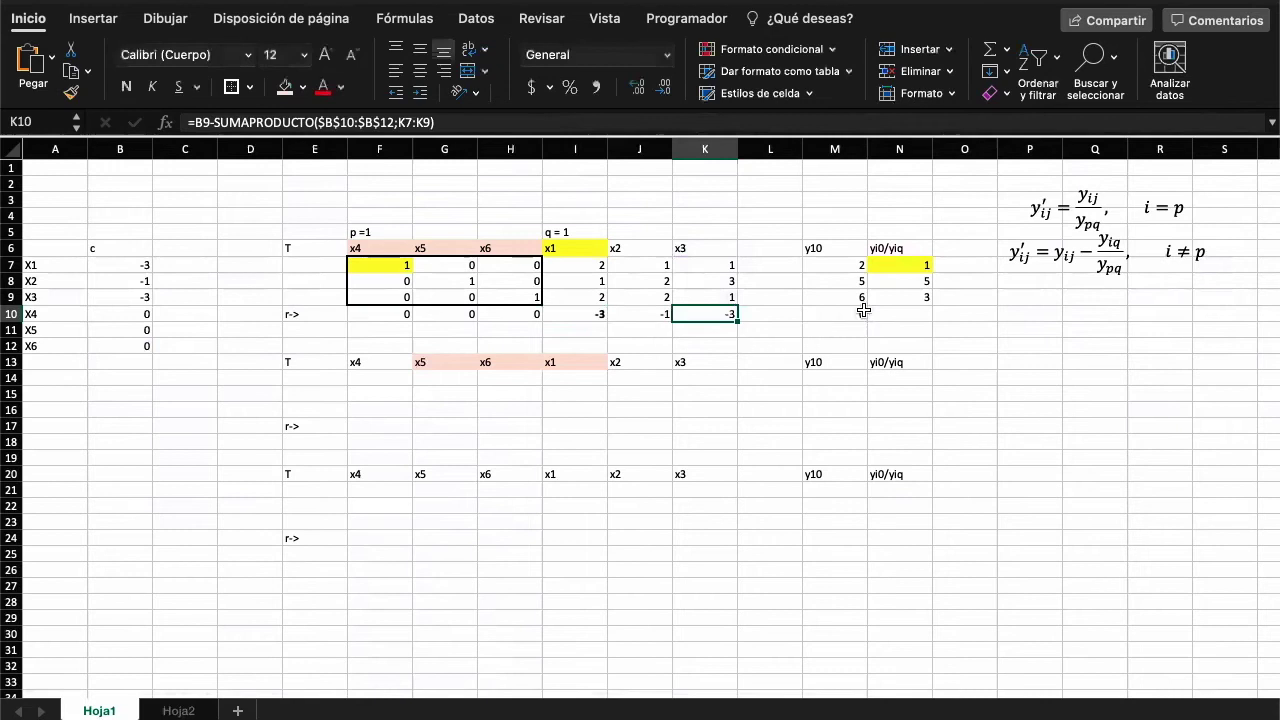
Step: Examine the y10 value in M10, the yi0/yiq ratio formula in N7 and the p label above the pivot row's leaving variable
click(835, 314)
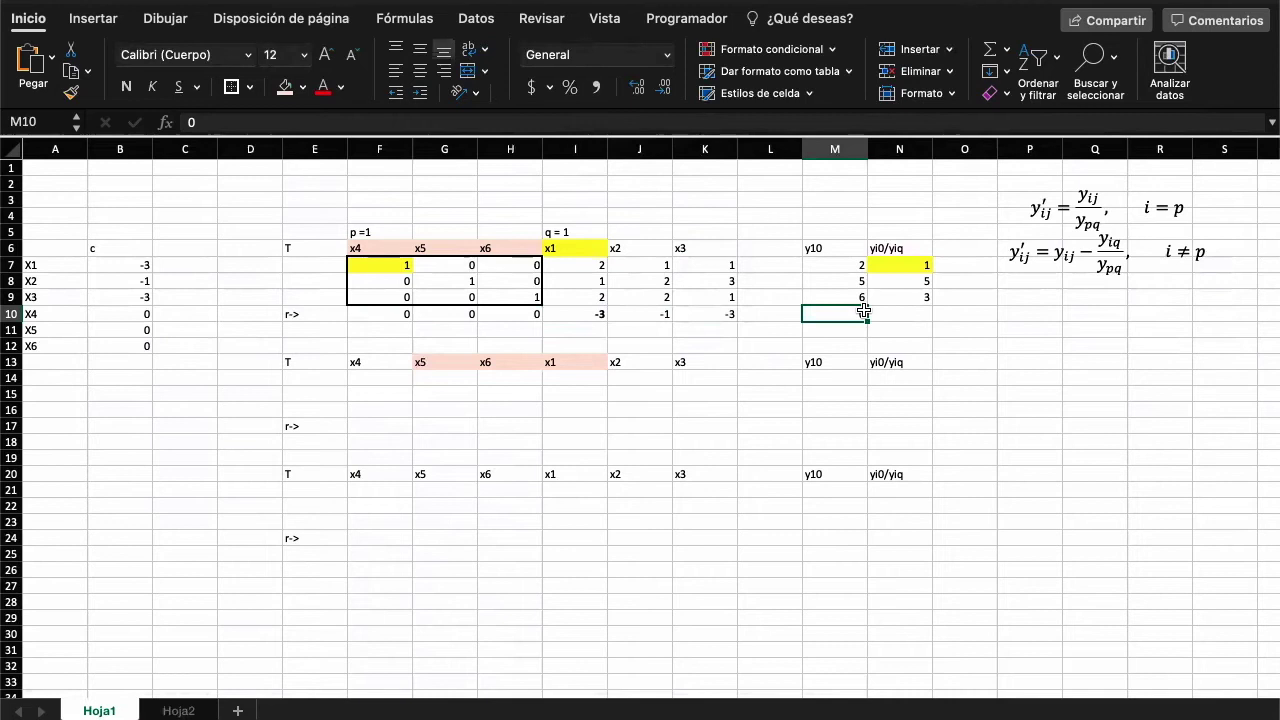
click(900, 248)
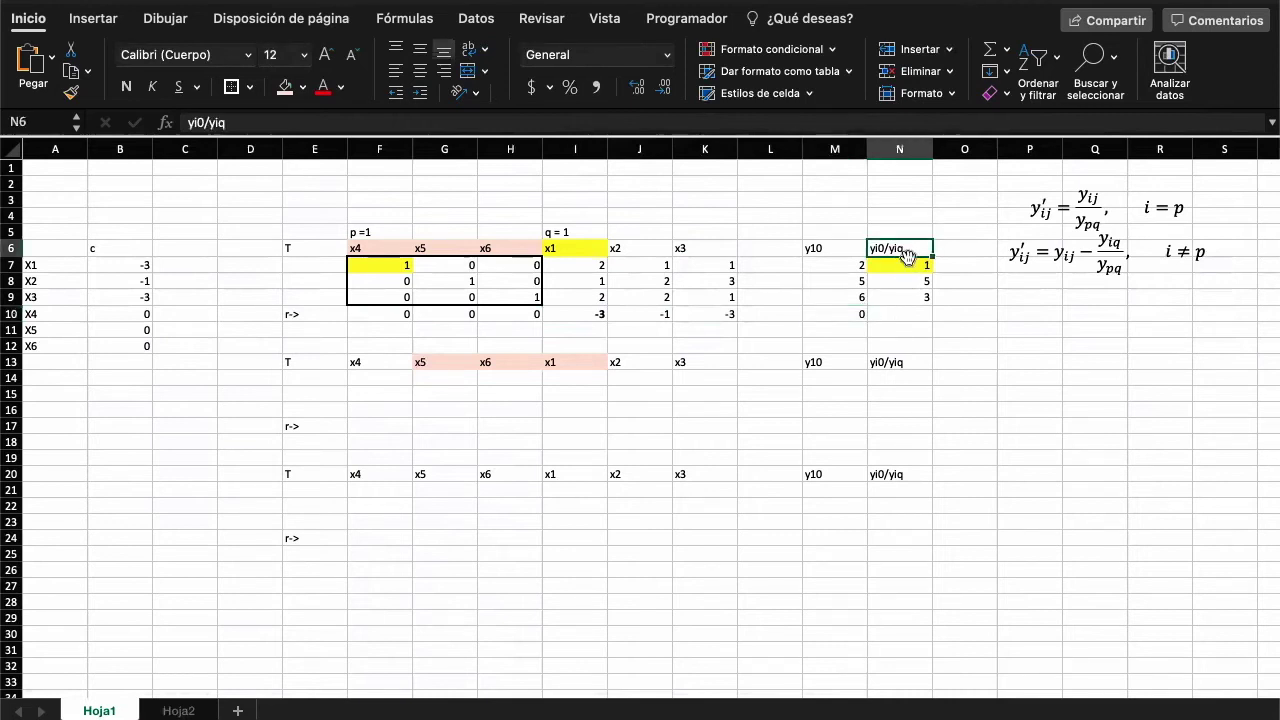
click(907, 264)
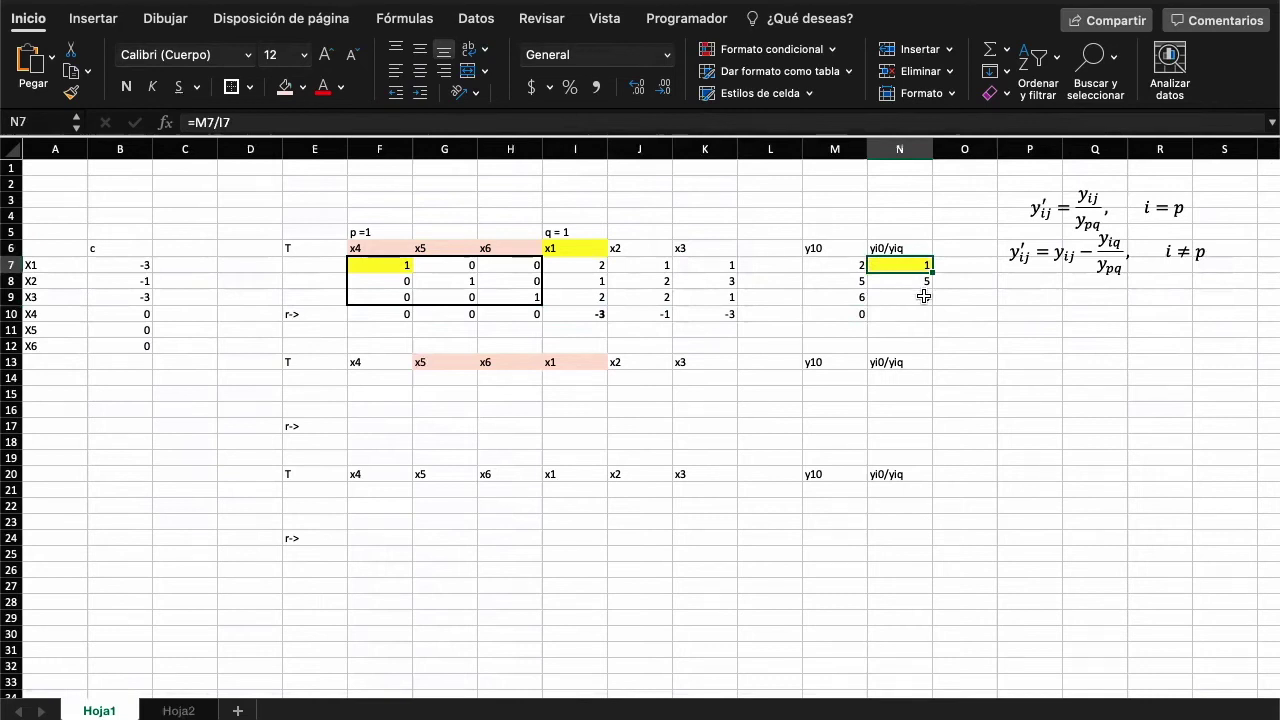
double_click(899, 263)
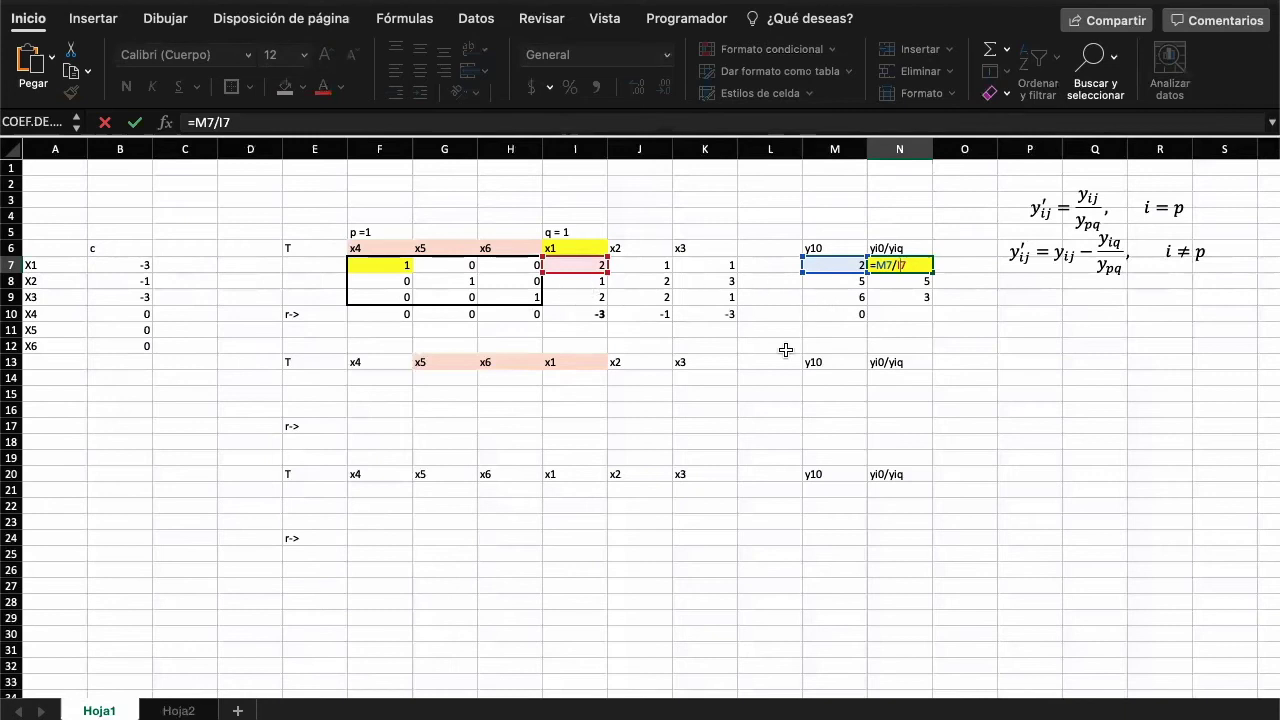
key(Return)
click(896, 264)
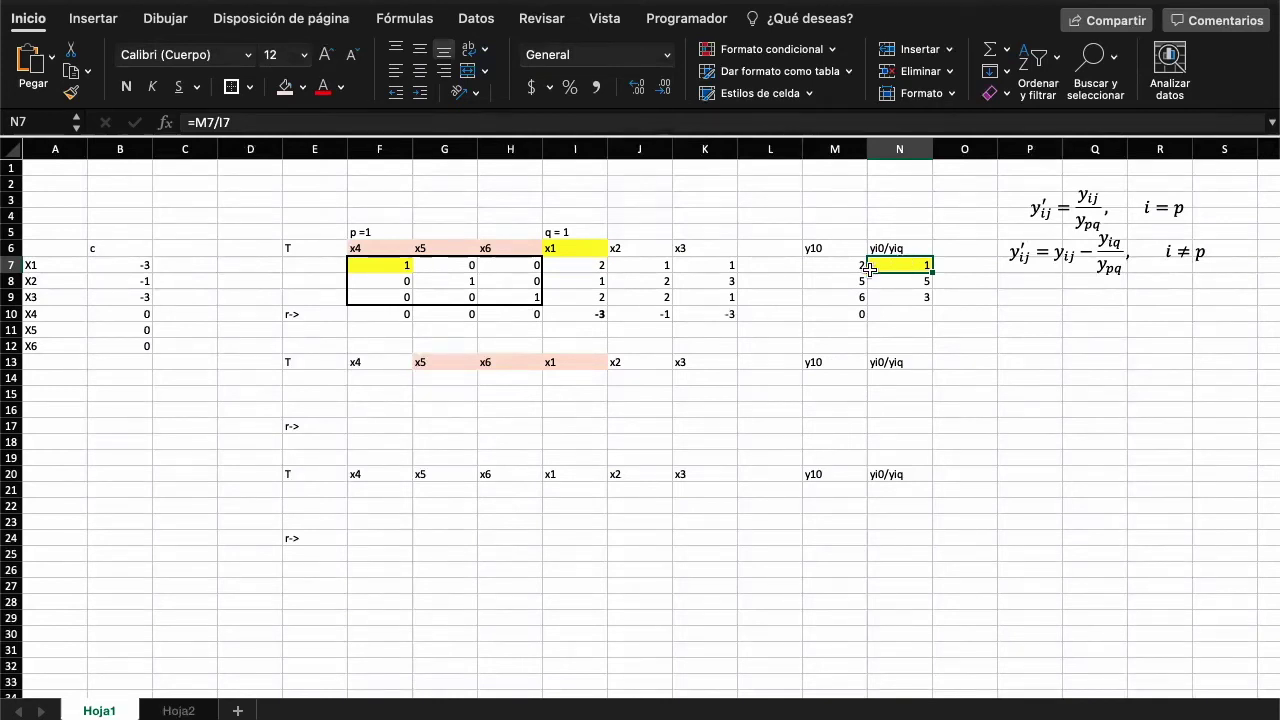
click(390, 262)
click(382, 232)
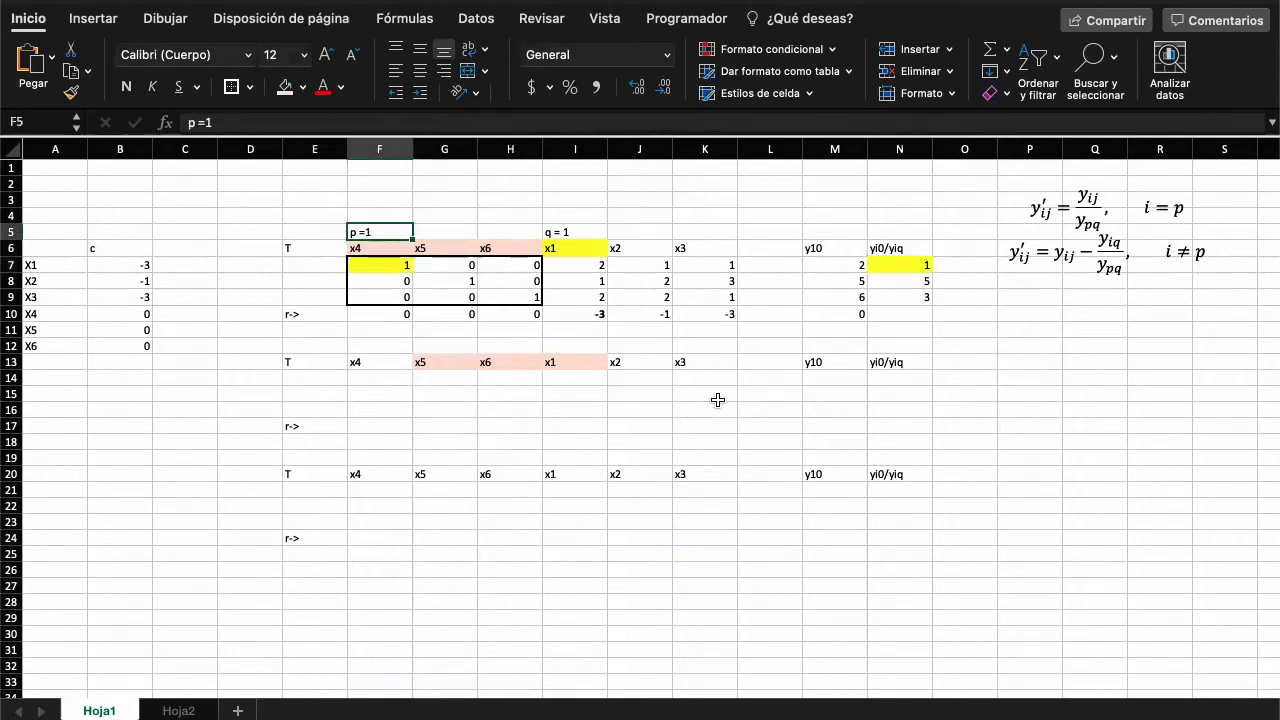
Step: Move the pivot-formula equations down beside the second tableau, around rows 13 to 17
click(1076, 278)
drag(1062, 280, 1008, 432)
click(1026, 540)
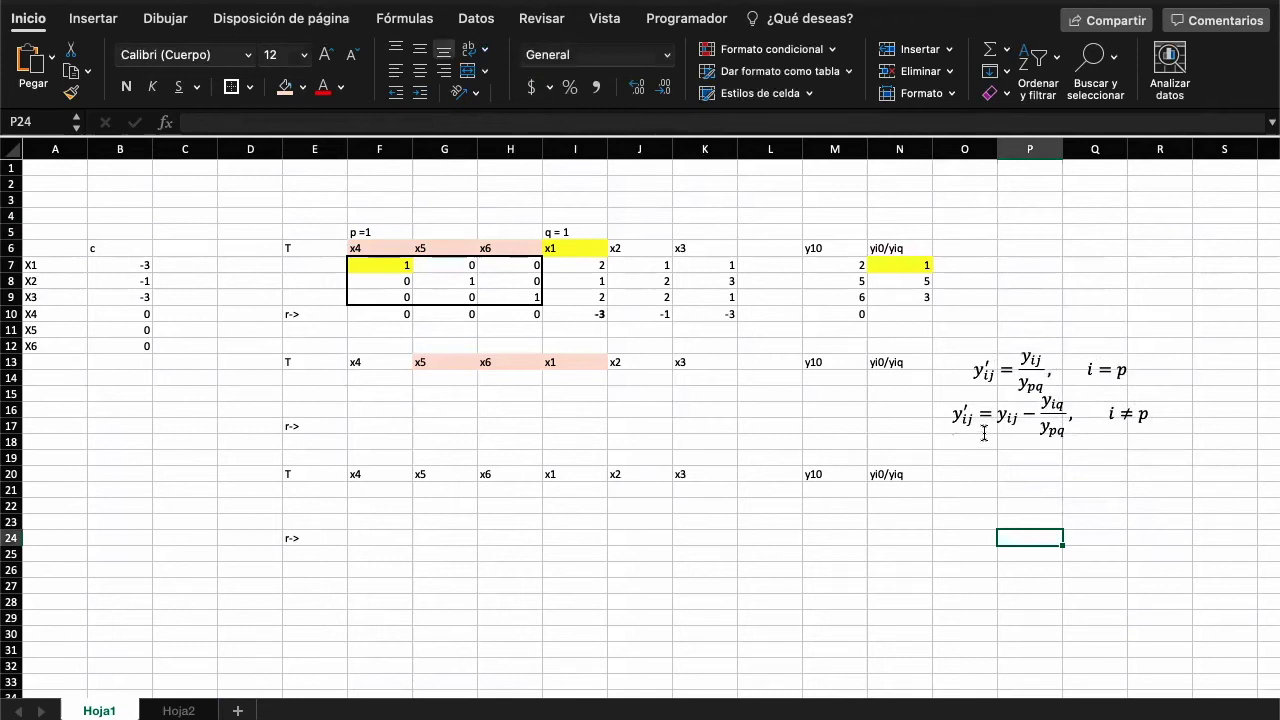
click(535, 377)
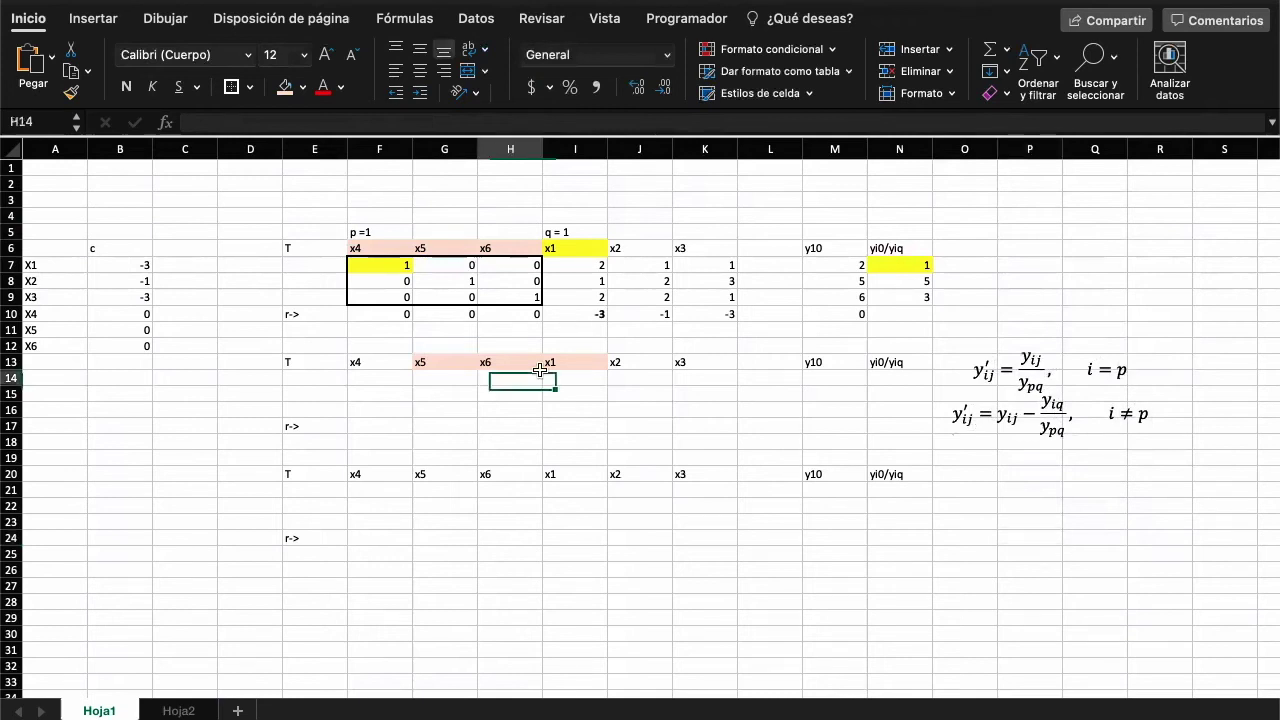
Step: Label the second tableau's first row in E14 as "i = 1 = p"
click(398, 233)
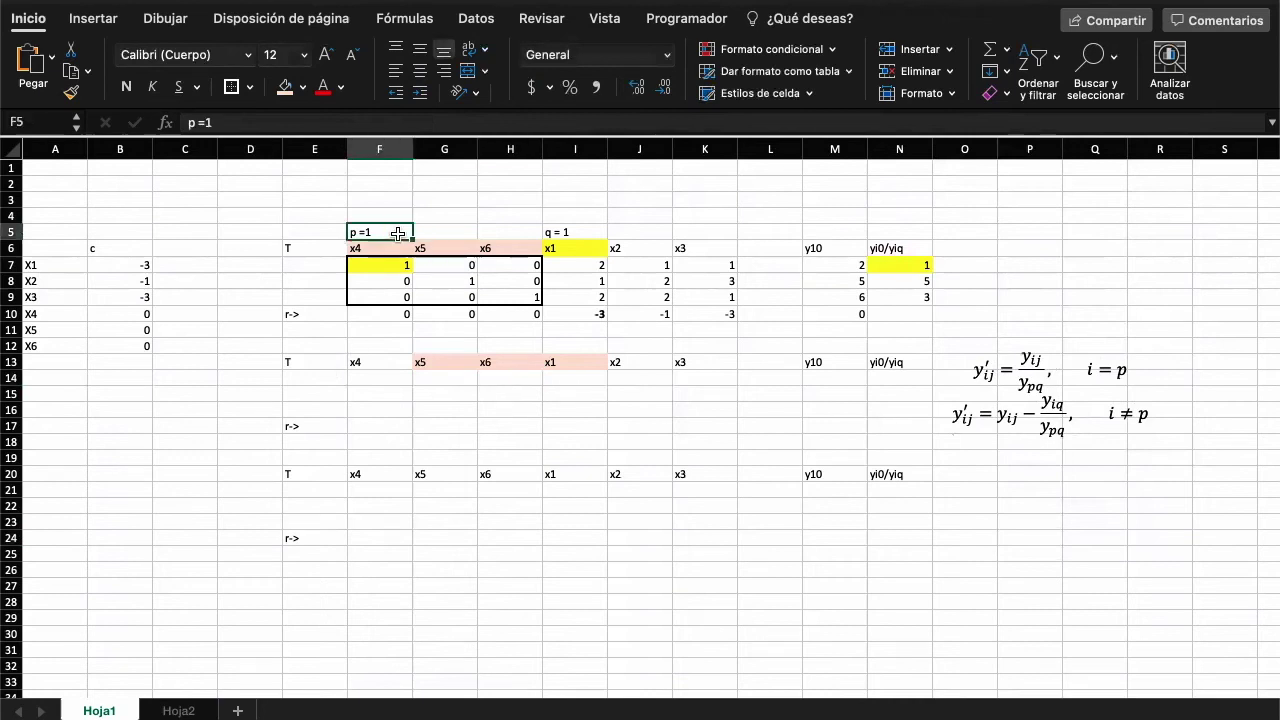
click(392, 380)
click(326, 376)
text(i = 1 = p)
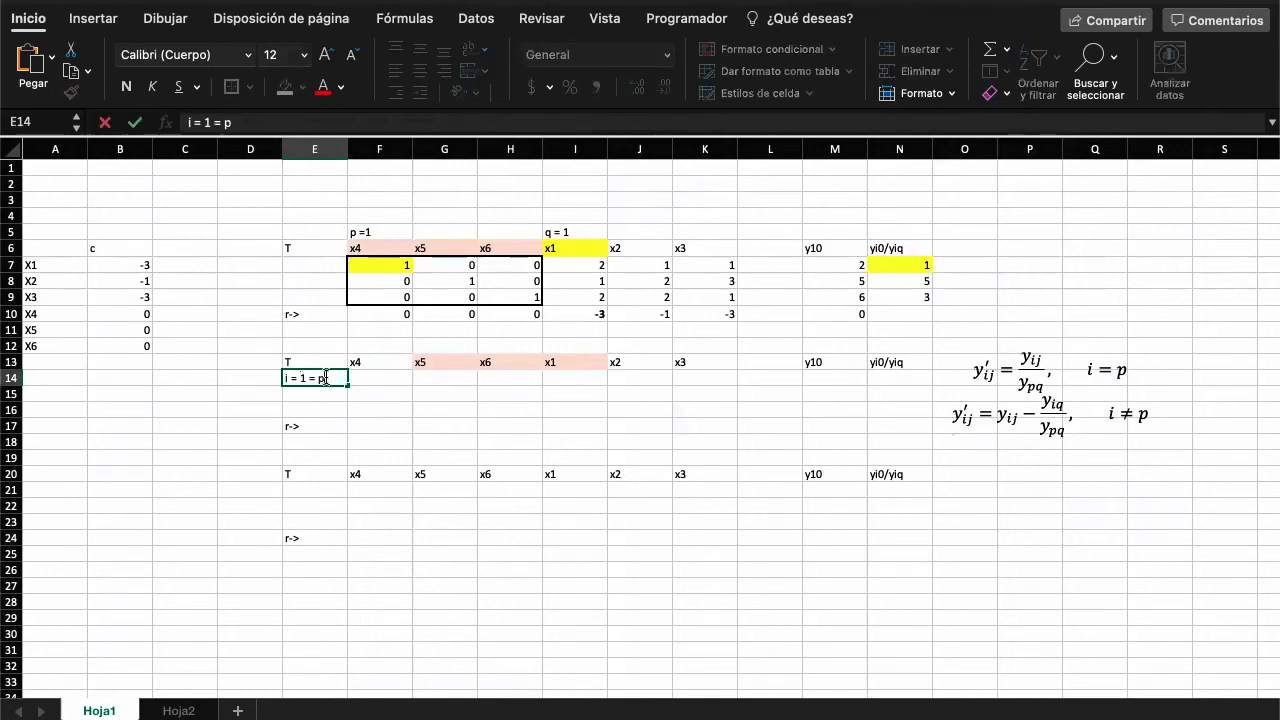
key(Return)
click(400, 377)
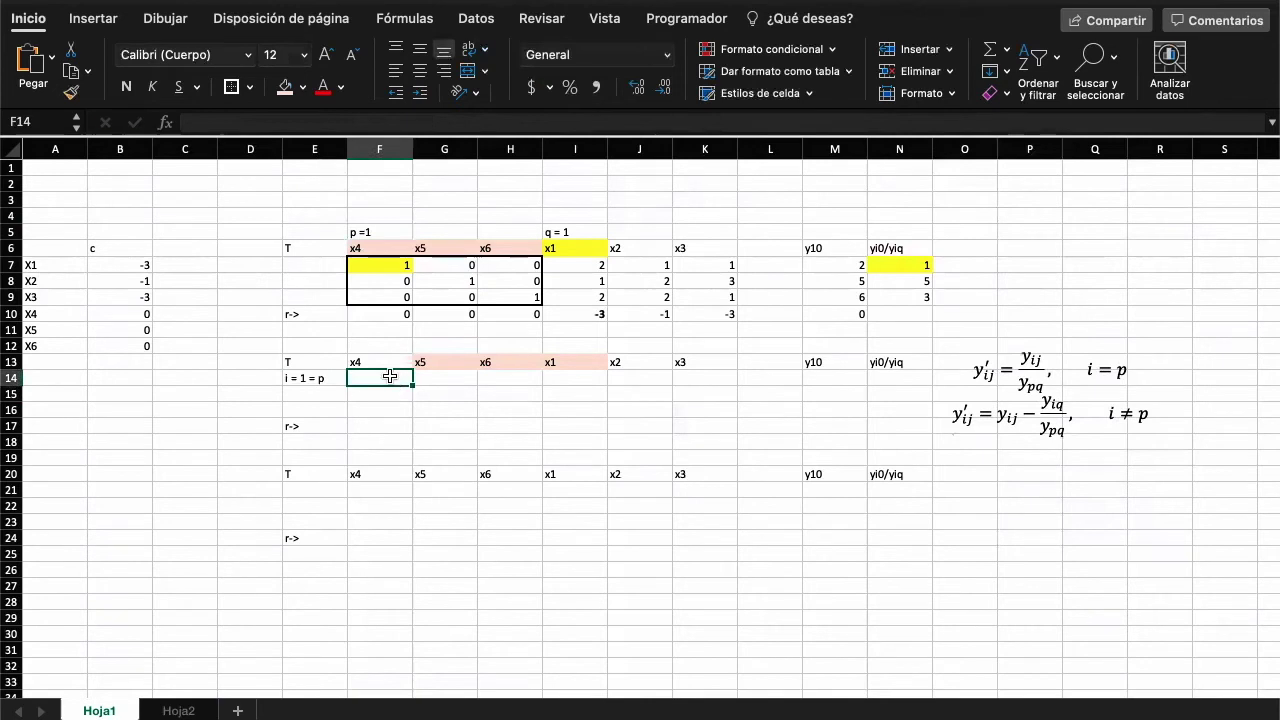
text(=)
key(Up)
key(Up)
key(Up)
key(Up)
key(Up)
key(Up)
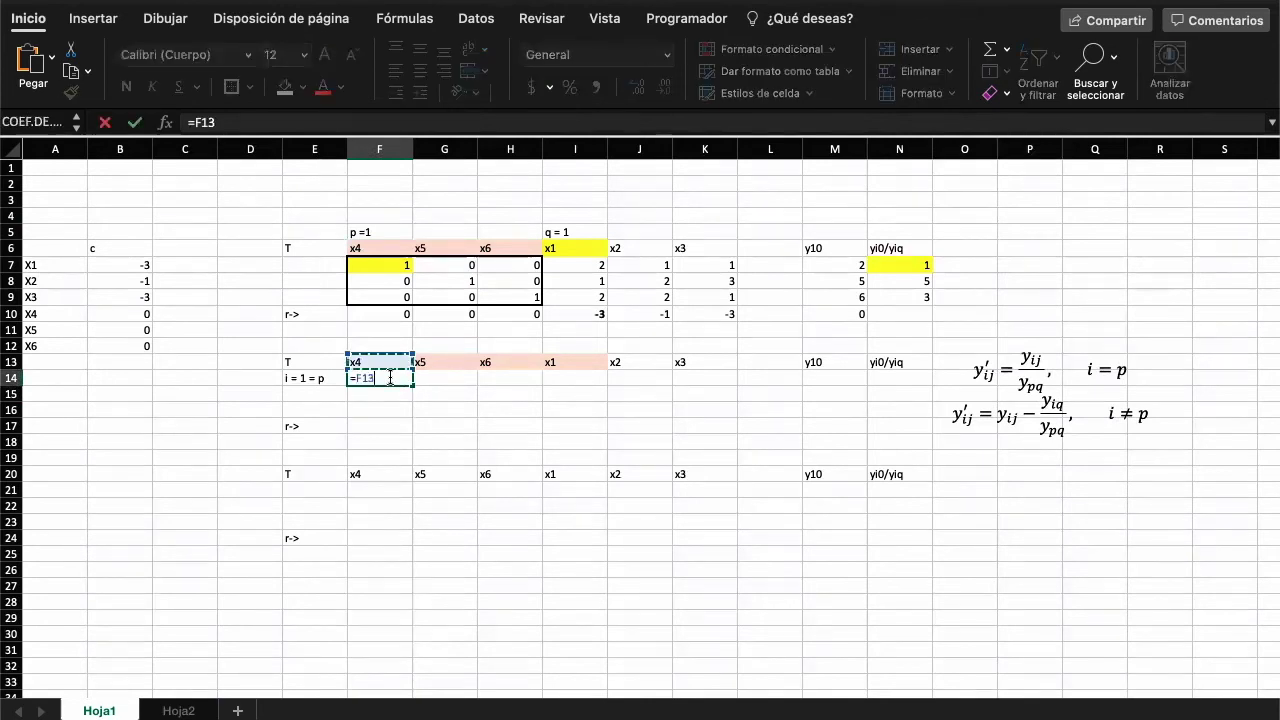
key(Up)
text(/)
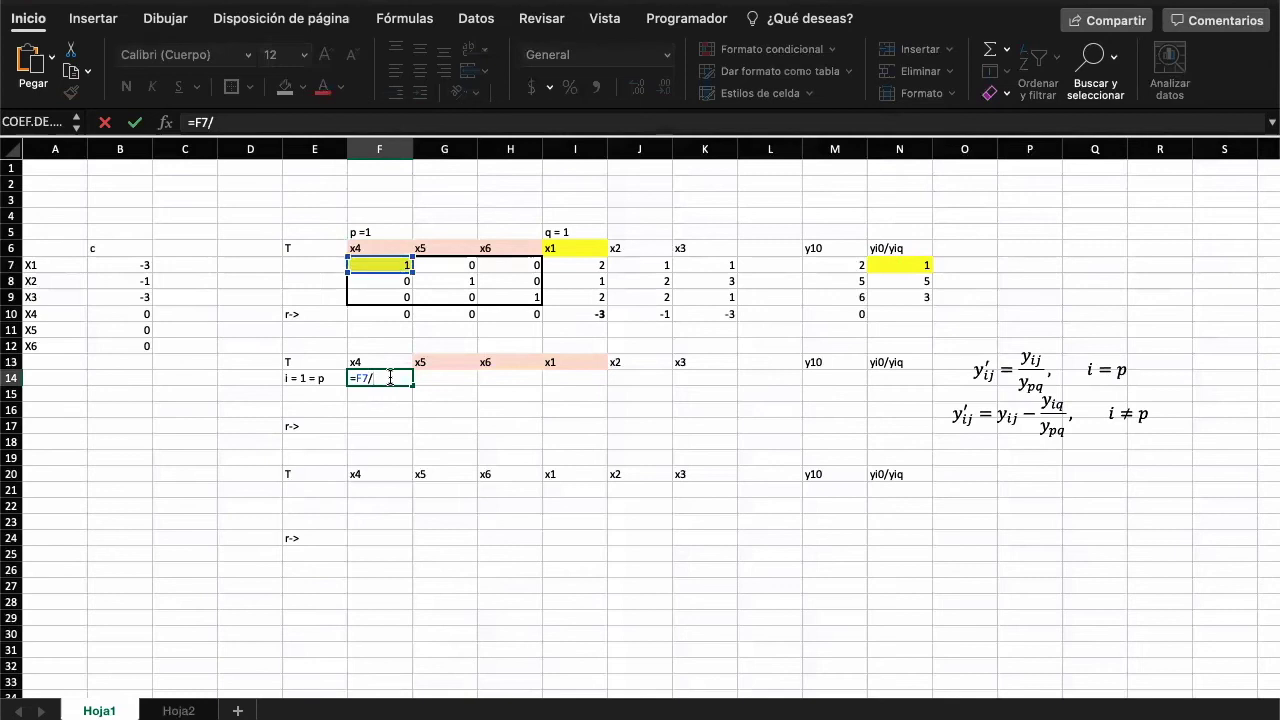
click(600, 265)
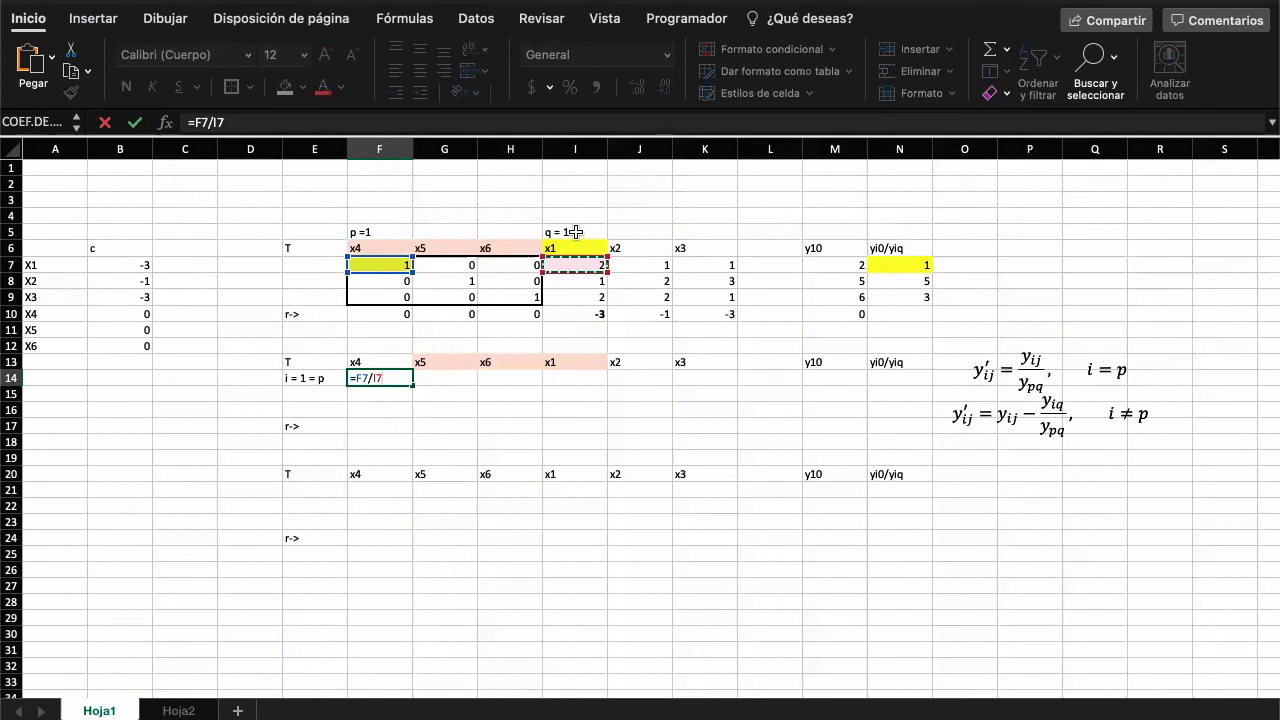
key(Escape)
Step: Change the label above the x1 column in I5 to "q = 4"
double_click(576, 232)
key(BackSpace)
text(4)
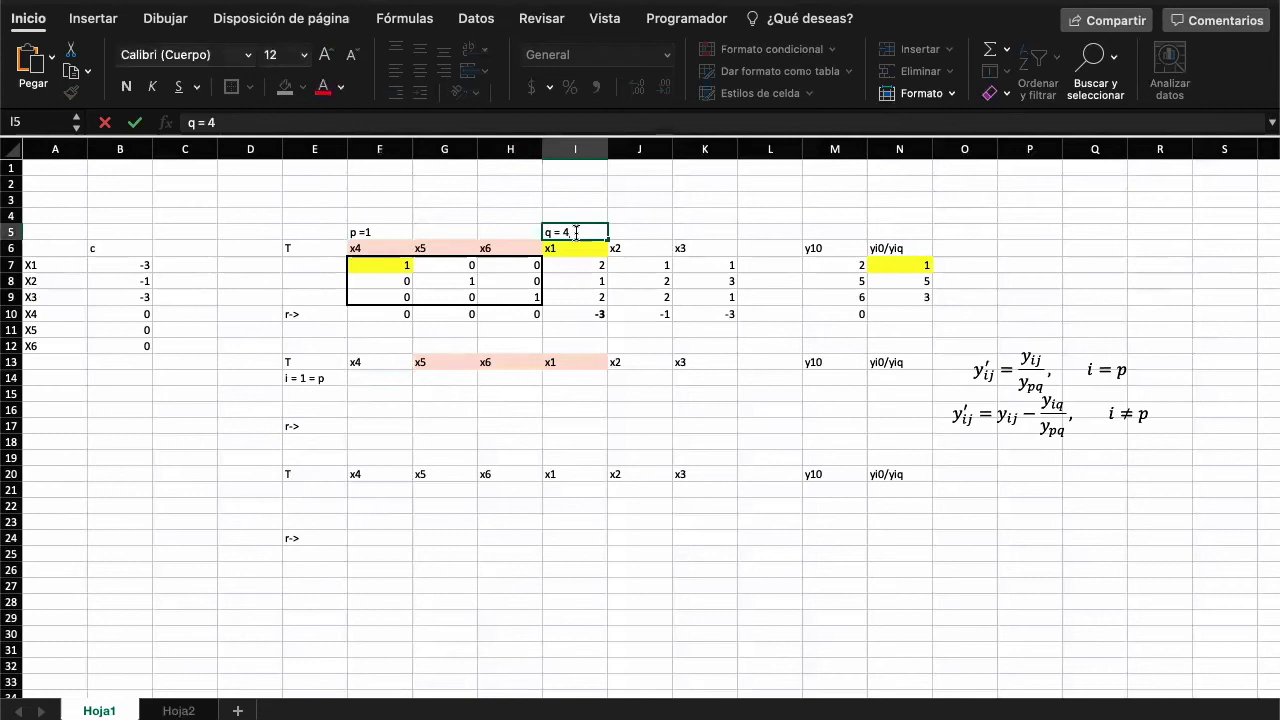
key(Return)
Step: Enter the pivot-row formula =F7/$I$7 in F14 with the pivot cell as an absolute reference
click(402, 378)
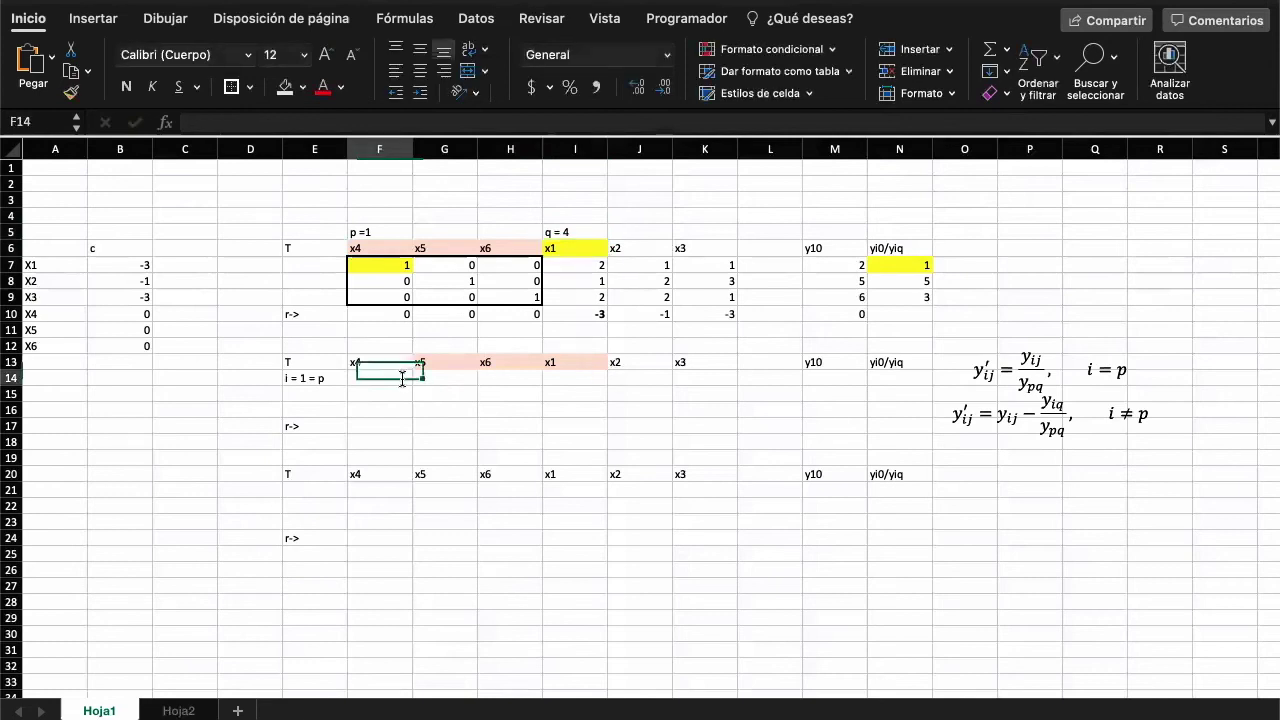
text(=)
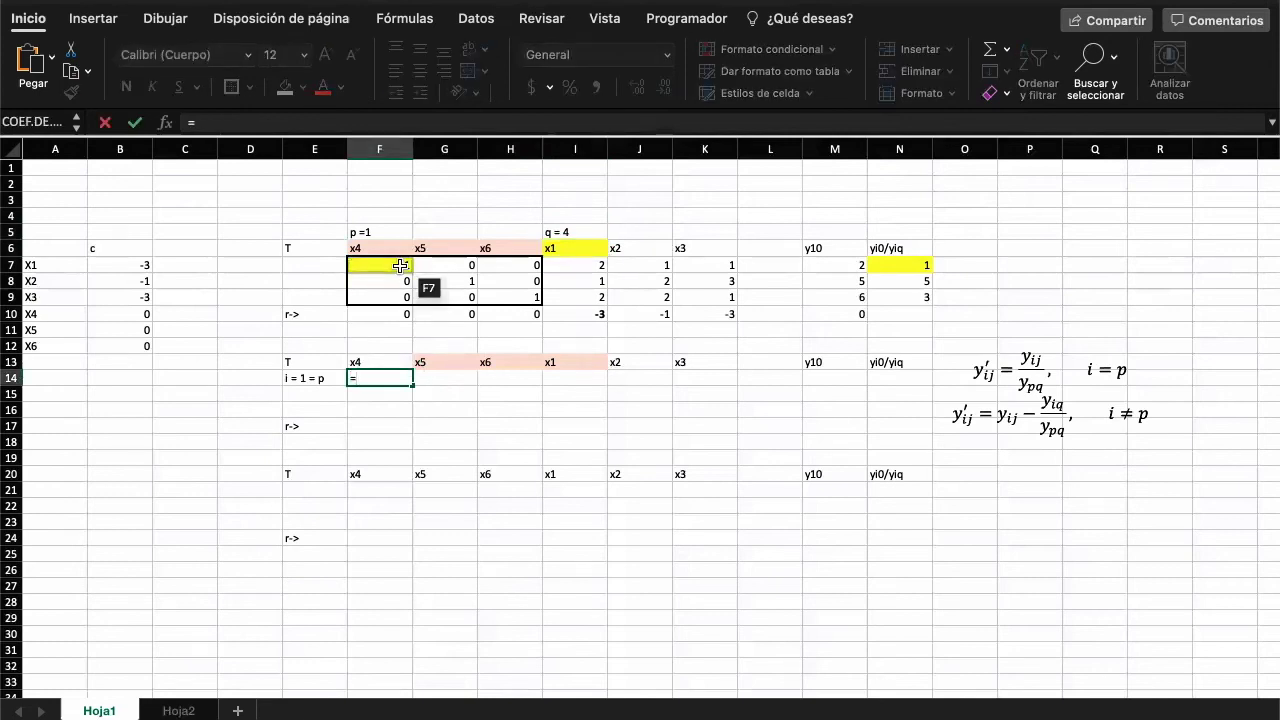
click(400, 265)
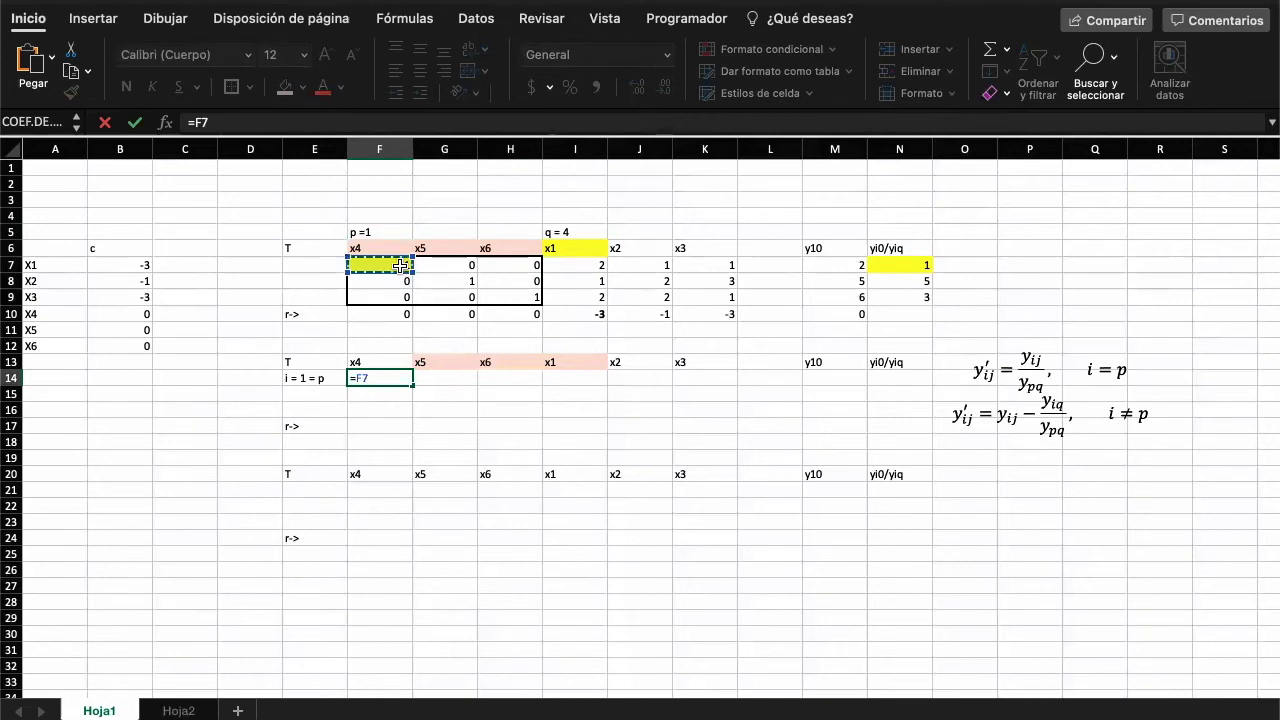
text(/)
click(566, 262)
key(F4)
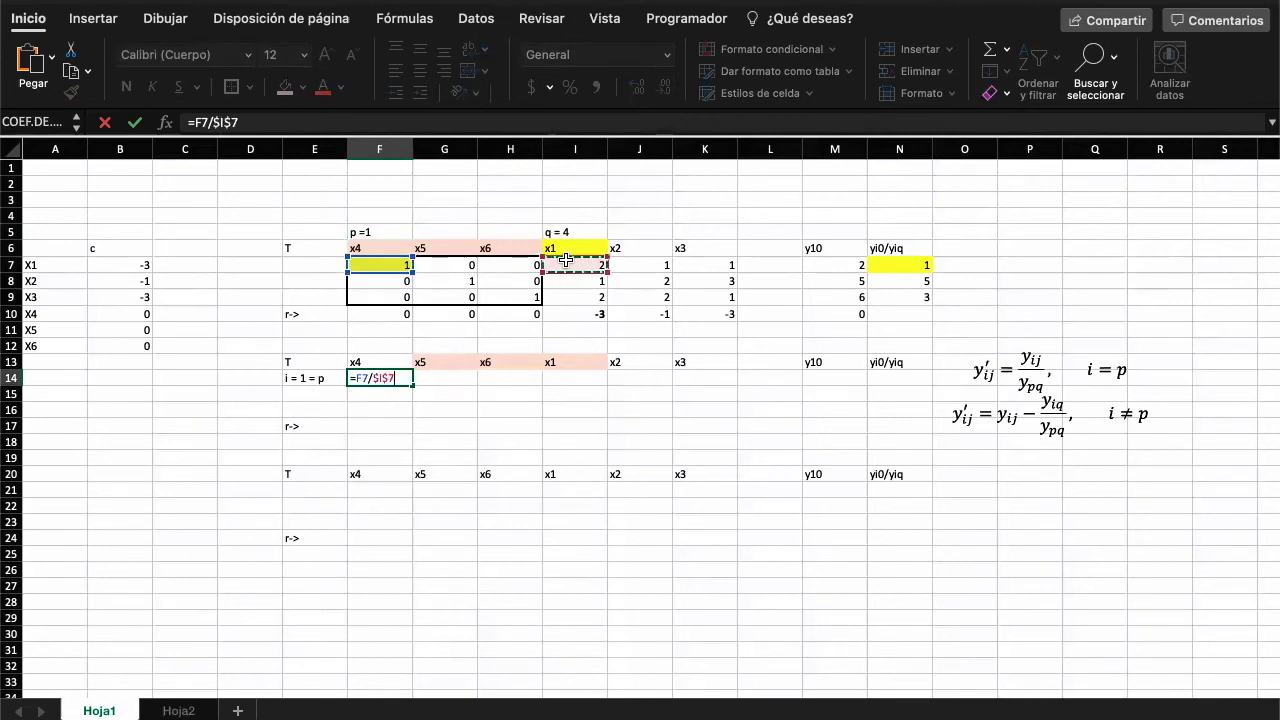
key(Return)
Step: Fill the F14 formula across to K14 and copy it into the y10 column at M14
click(405, 381)
drag(410, 384, 714, 381)
click(714, 380)
key(ctrl+c)
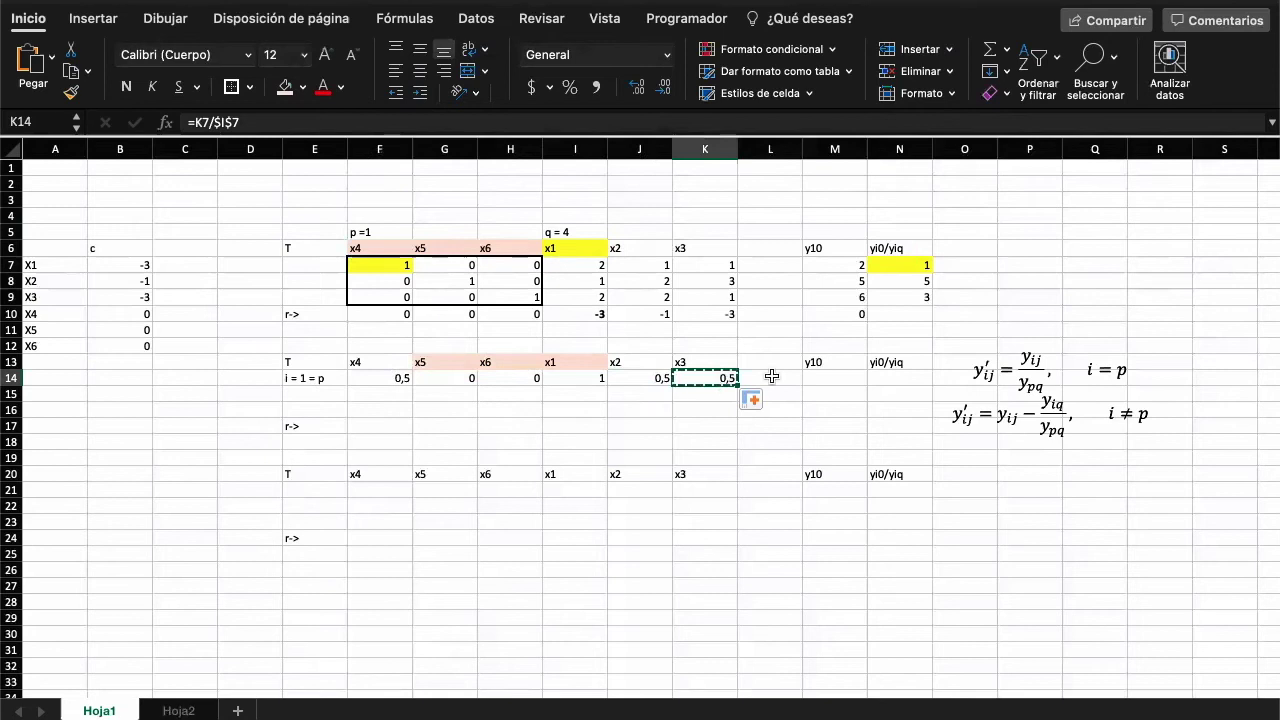
click(850, 377)
key(ctrl+v)
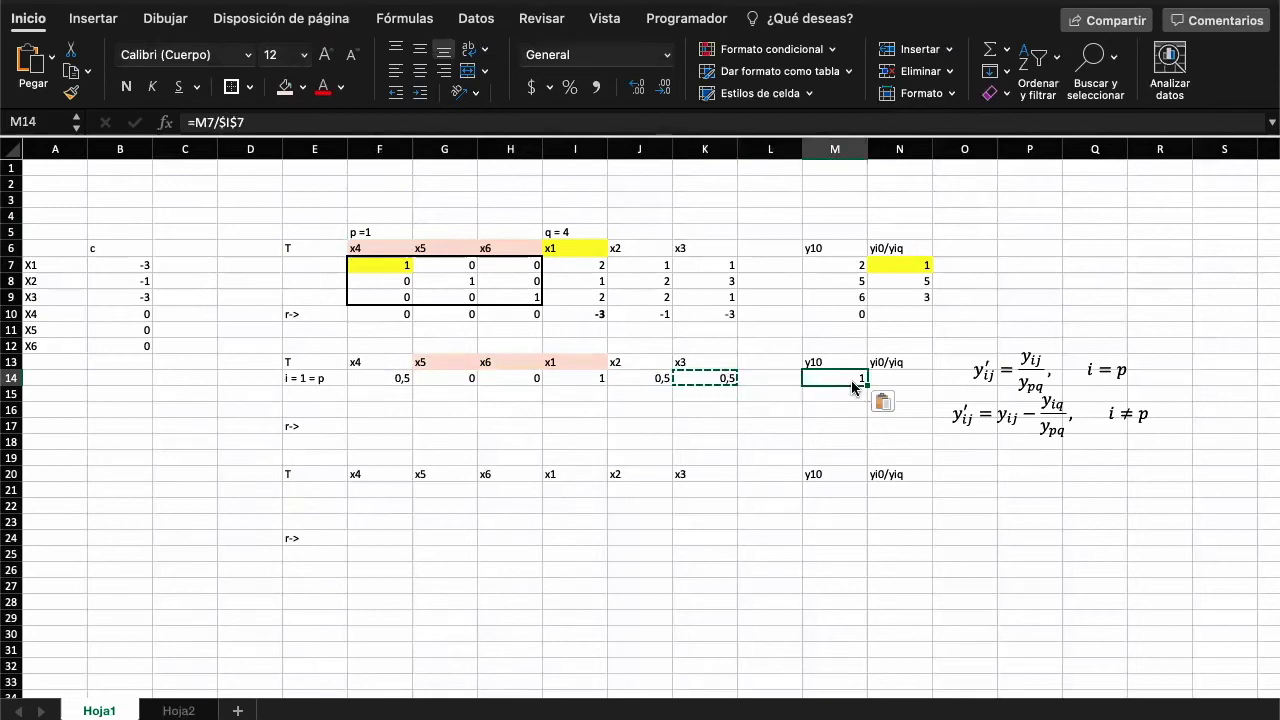
key(Escape)
click(770, 426)
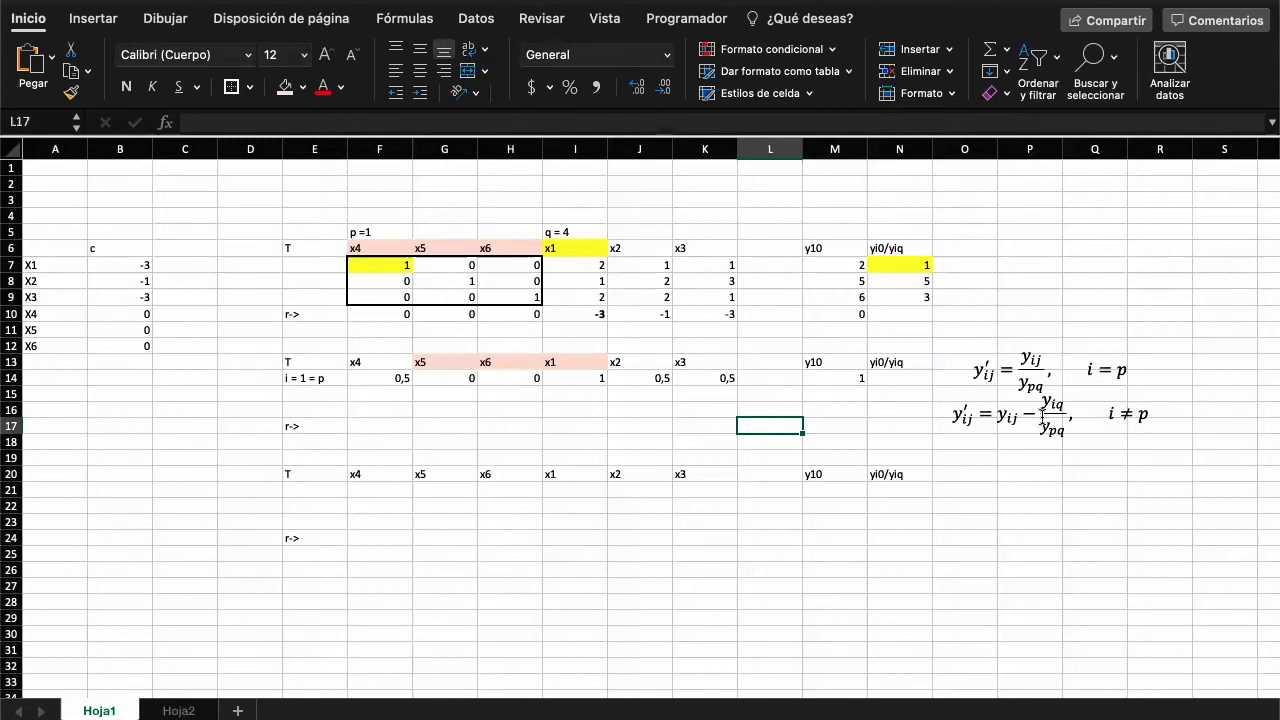
Step: Build the non-pivot row formula =F8-F14*I8 in F15, under the second tableau's x4 column
click(585, 381)
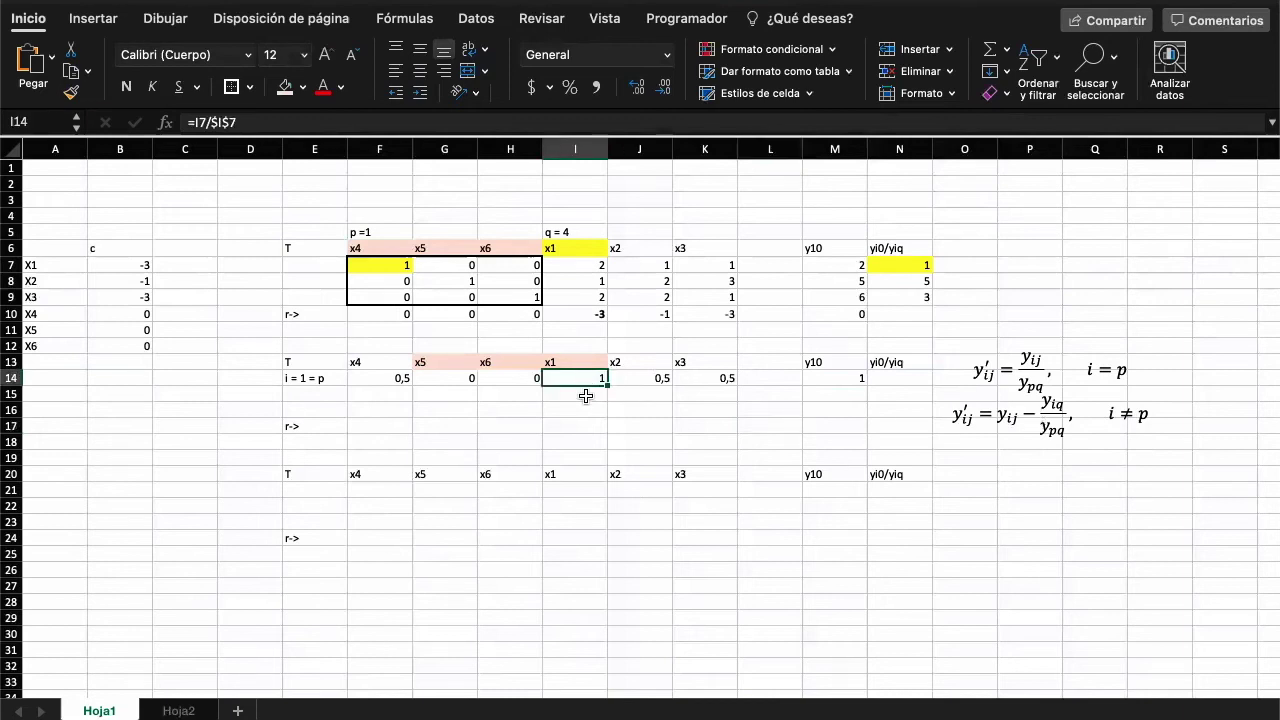
click(586, 393)
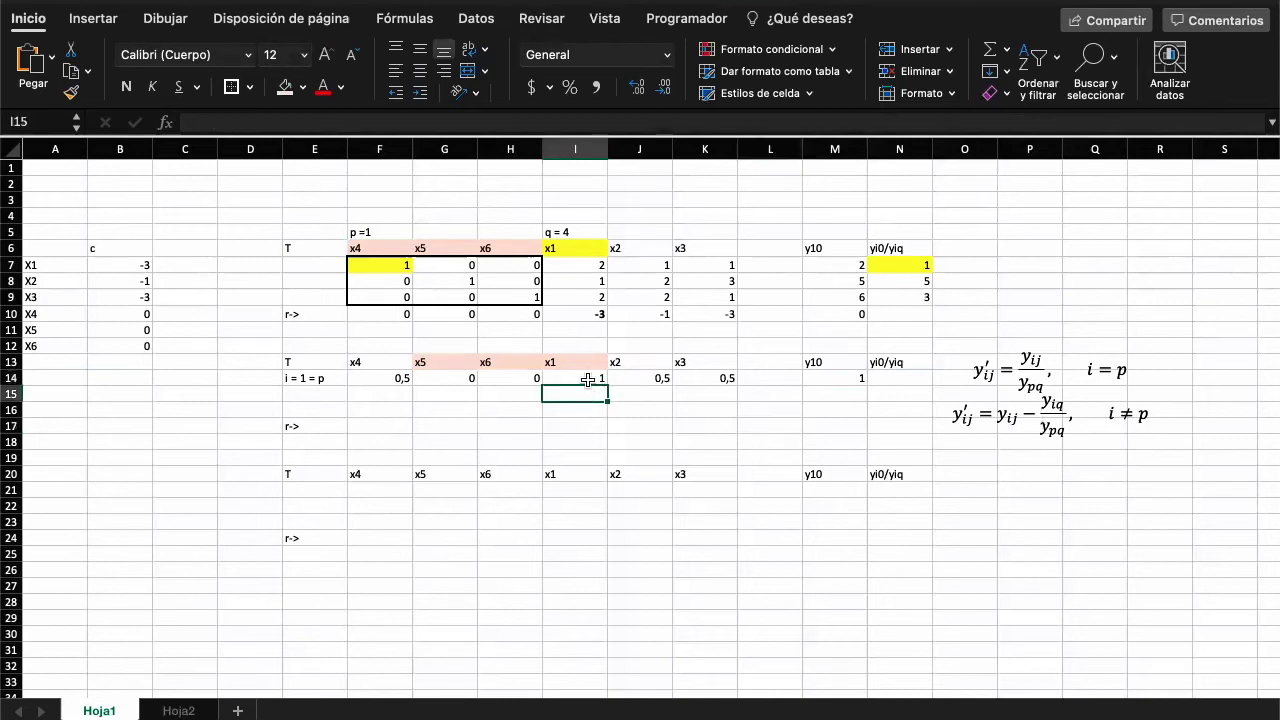
click(383, 400)
text(=)
key(Up)
key(Up)
key(Up)
key(Up)
key(Up)
key(Up)
key(Up)
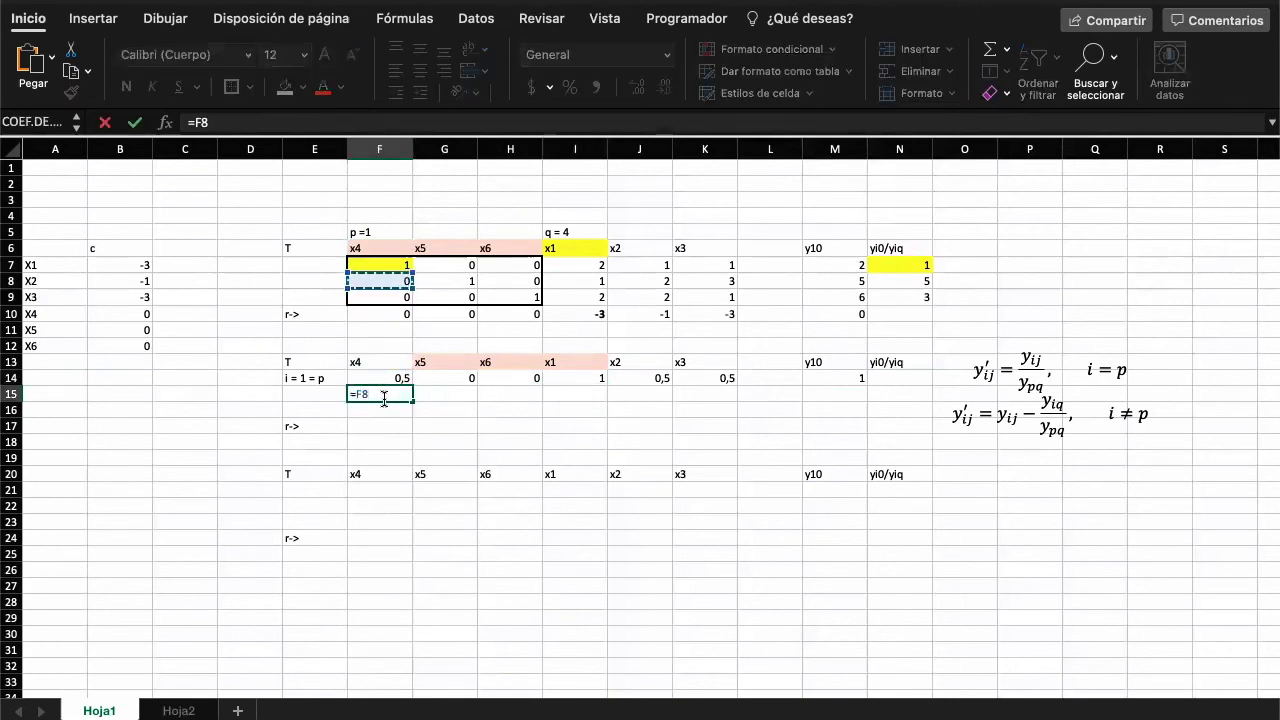
text(-)
key(Up)
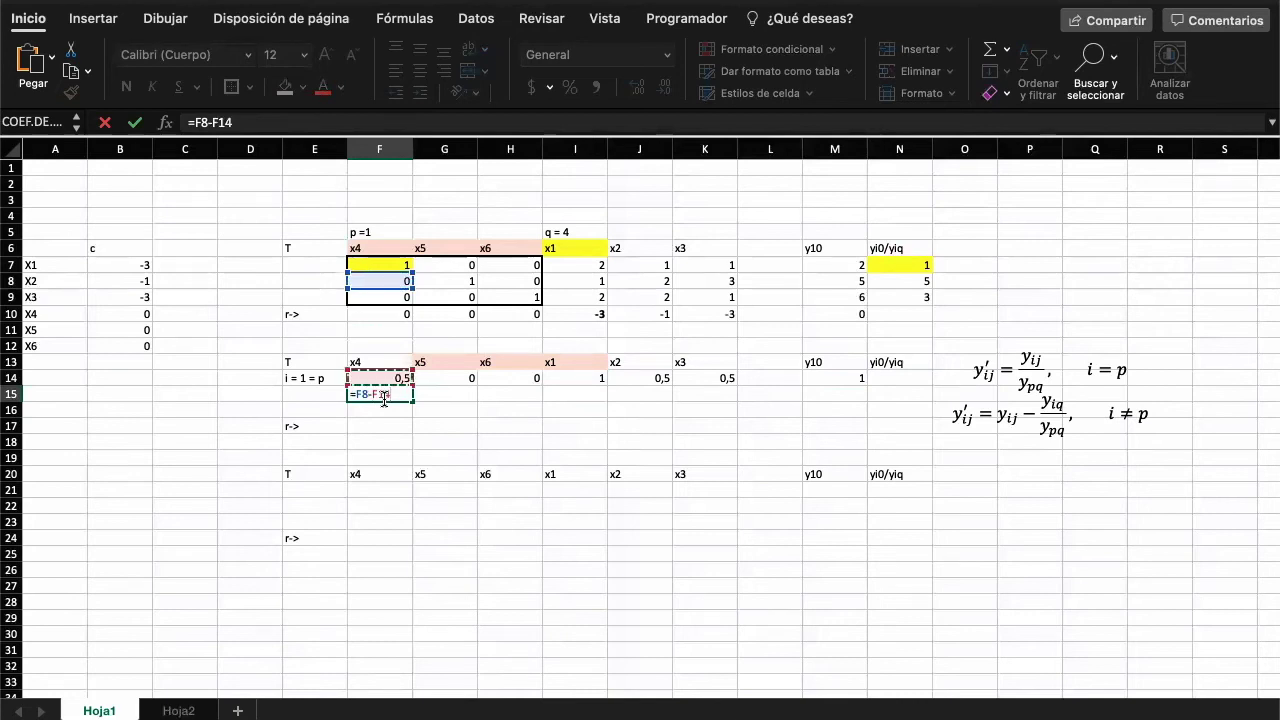
text(*)
click(597, 281)
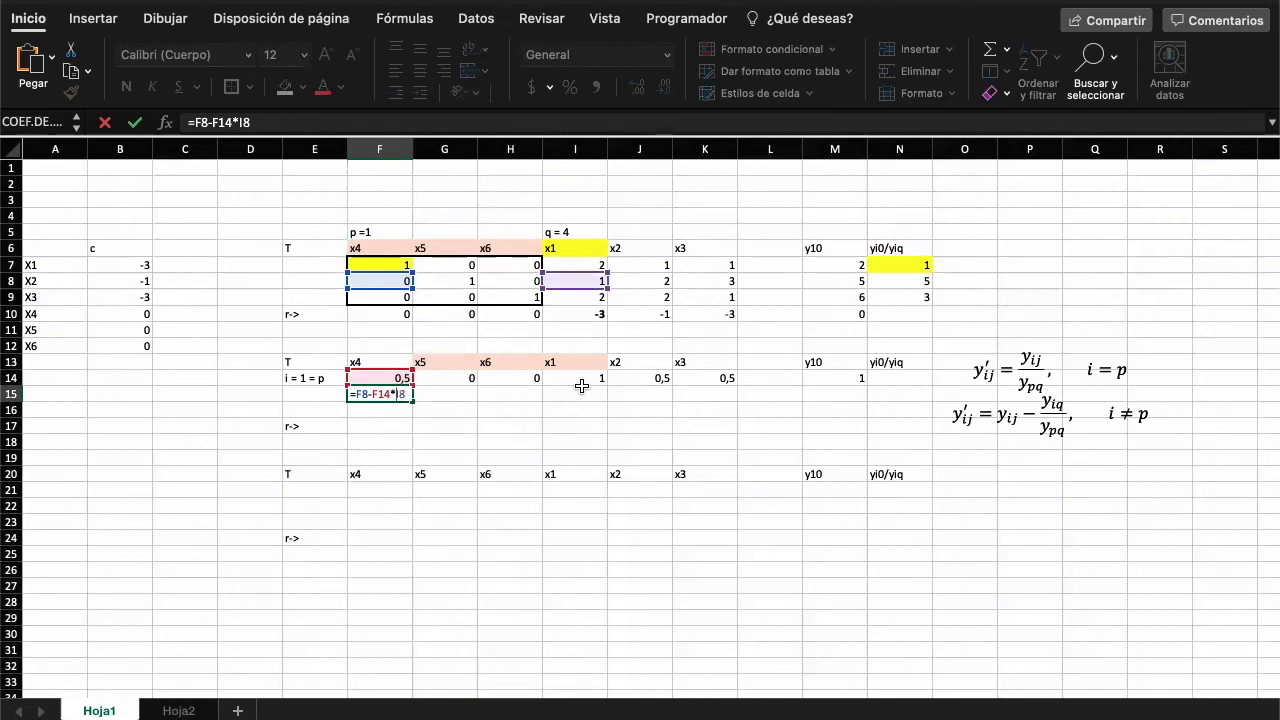
Step: Lock row 14 and column I in the F15 formula, making it =F8-F$14*$I8, and enter it
key(F4)
key(F4)
text($)
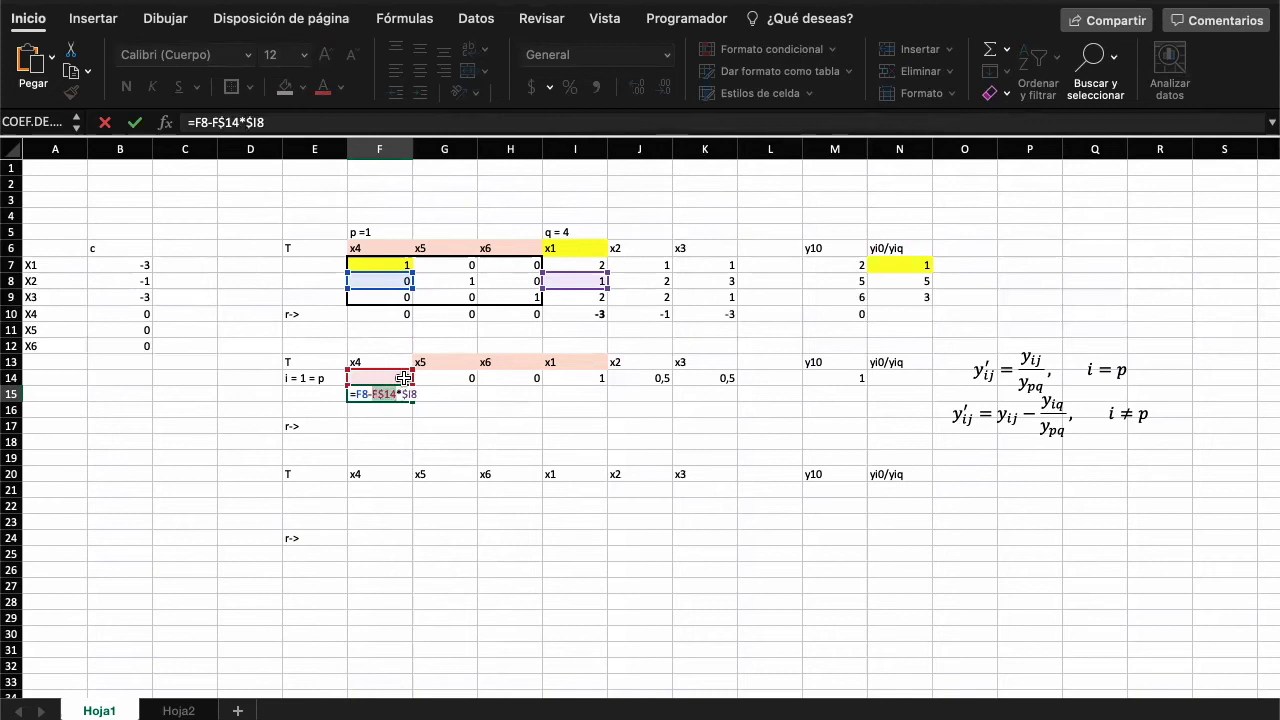
key(Return)
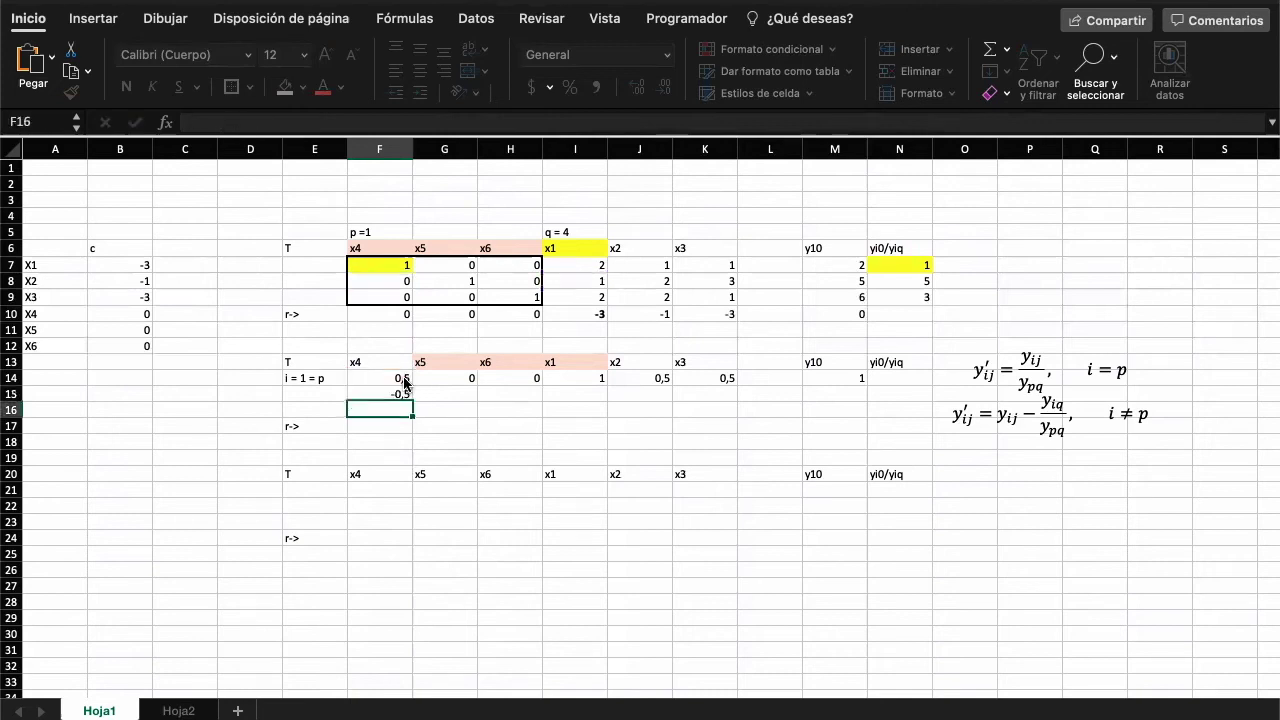
Step: Fill the F15 formula across to K15 and copy it into the y10 column at M15
key(Up)
drag(413, 399, 725, 396)
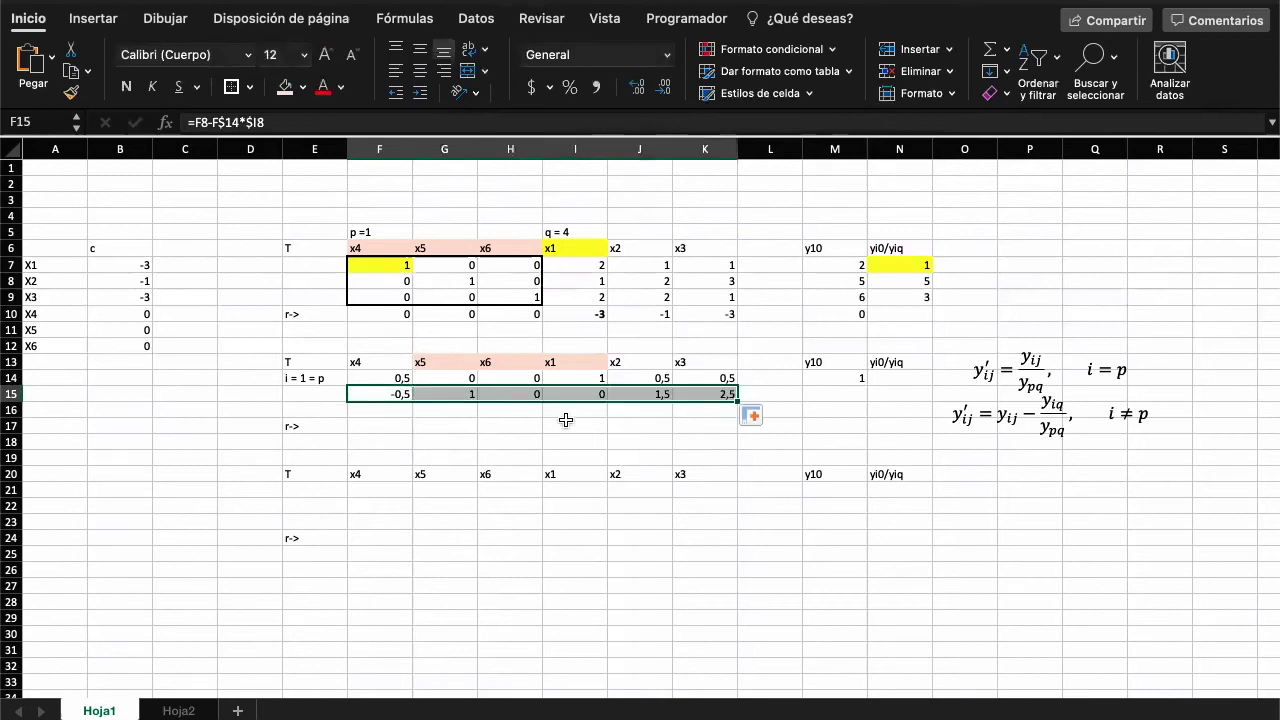
click(590, 378)
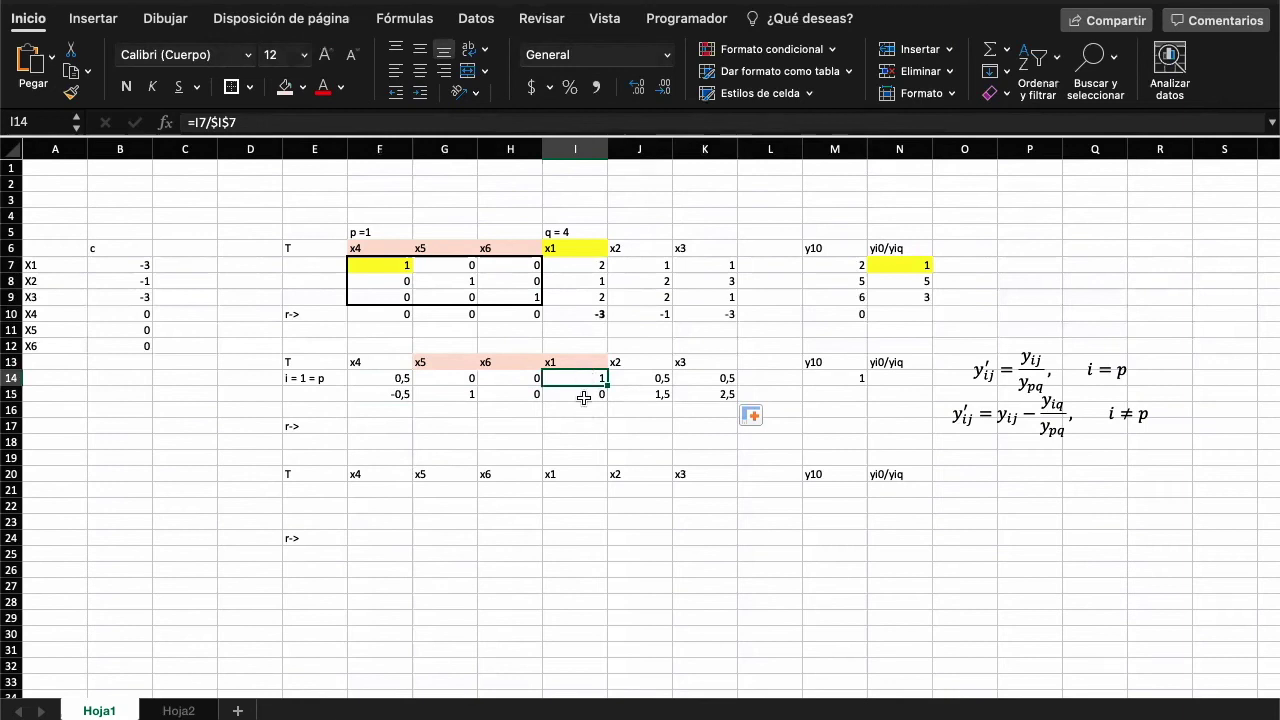
click(583, 397)
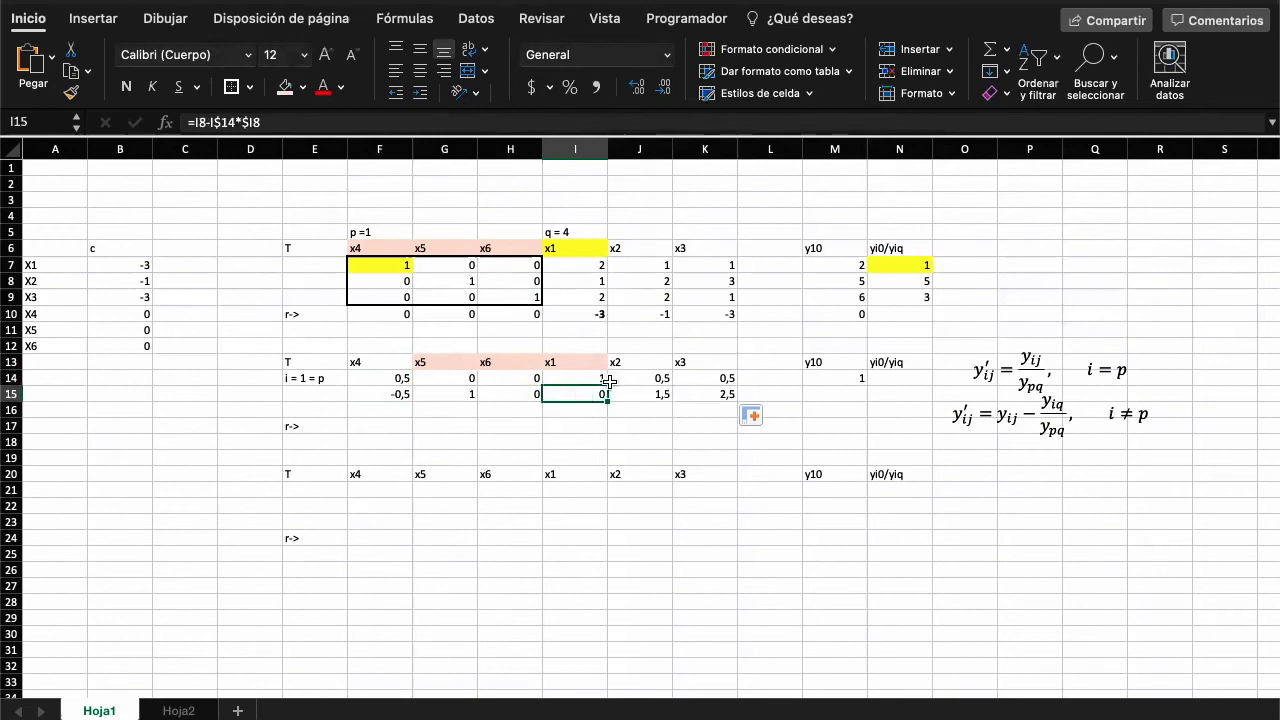
click(702, 390)
key(super+c)
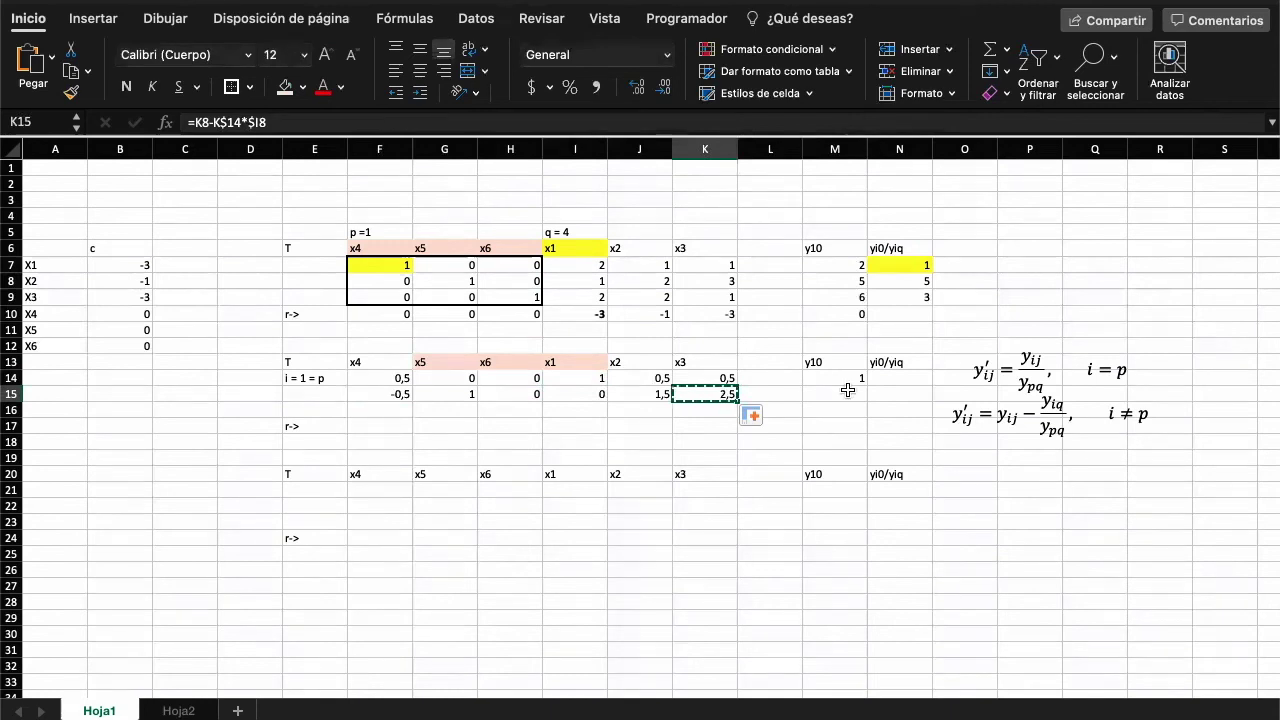
click(848, 392)
key(super+v)
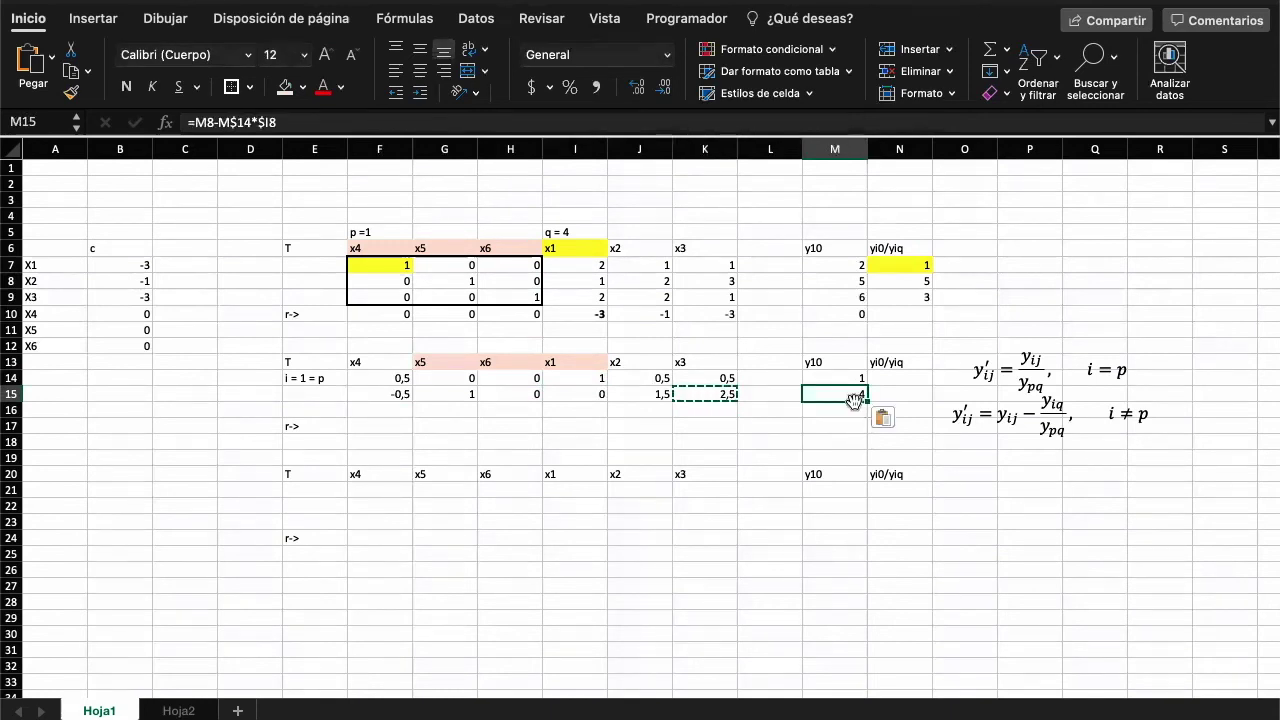
key(Escape)
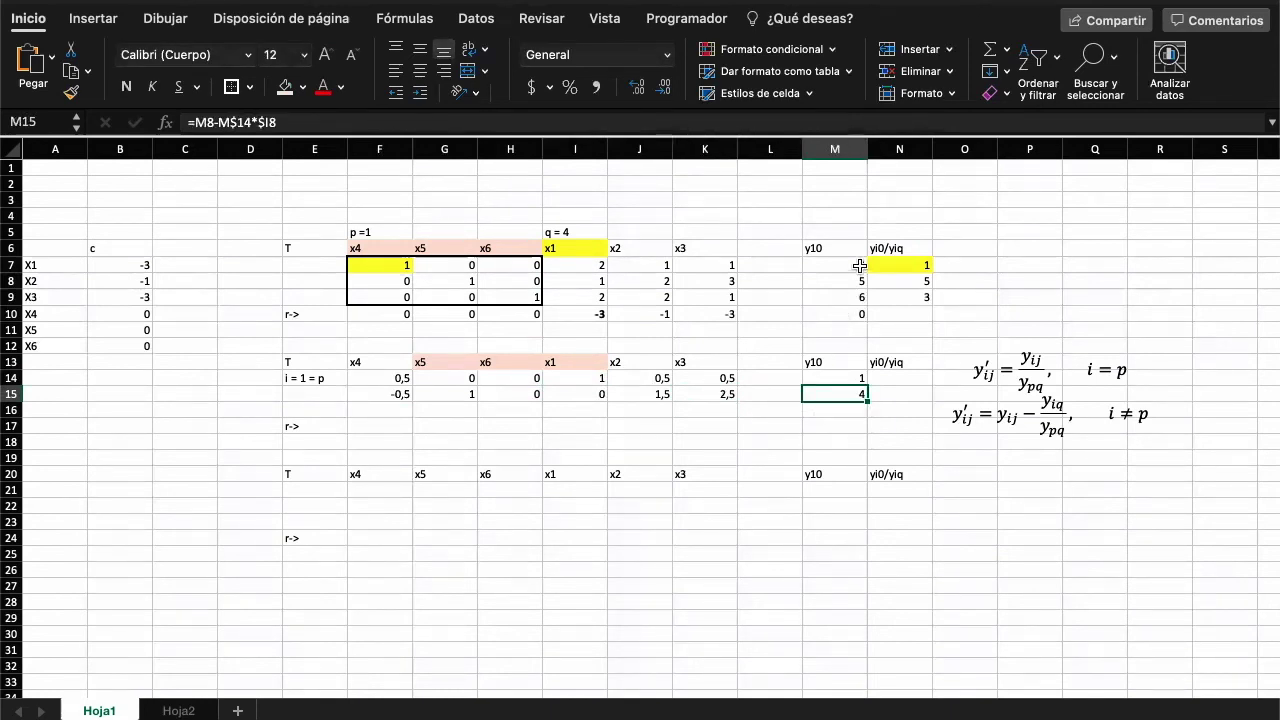
click(857, 274)
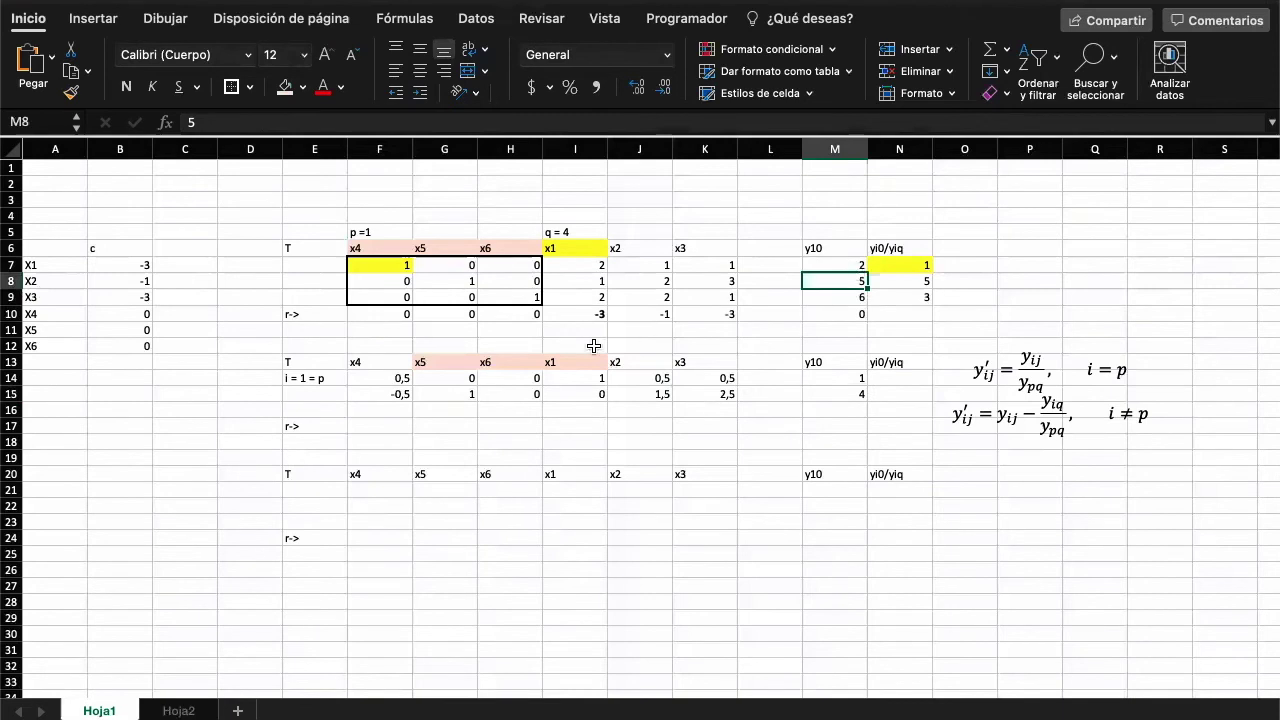
Step: Copy the second row's formulas from F15:M15 into the third row, starting at F16
click(384, 396)
key(shift+Right)
key(shift+Right)
key(shift+Right)
key(shift+Right)
key(shift+Right)
key(shift+Right)
key(shift+Right)
key(shift+Right)
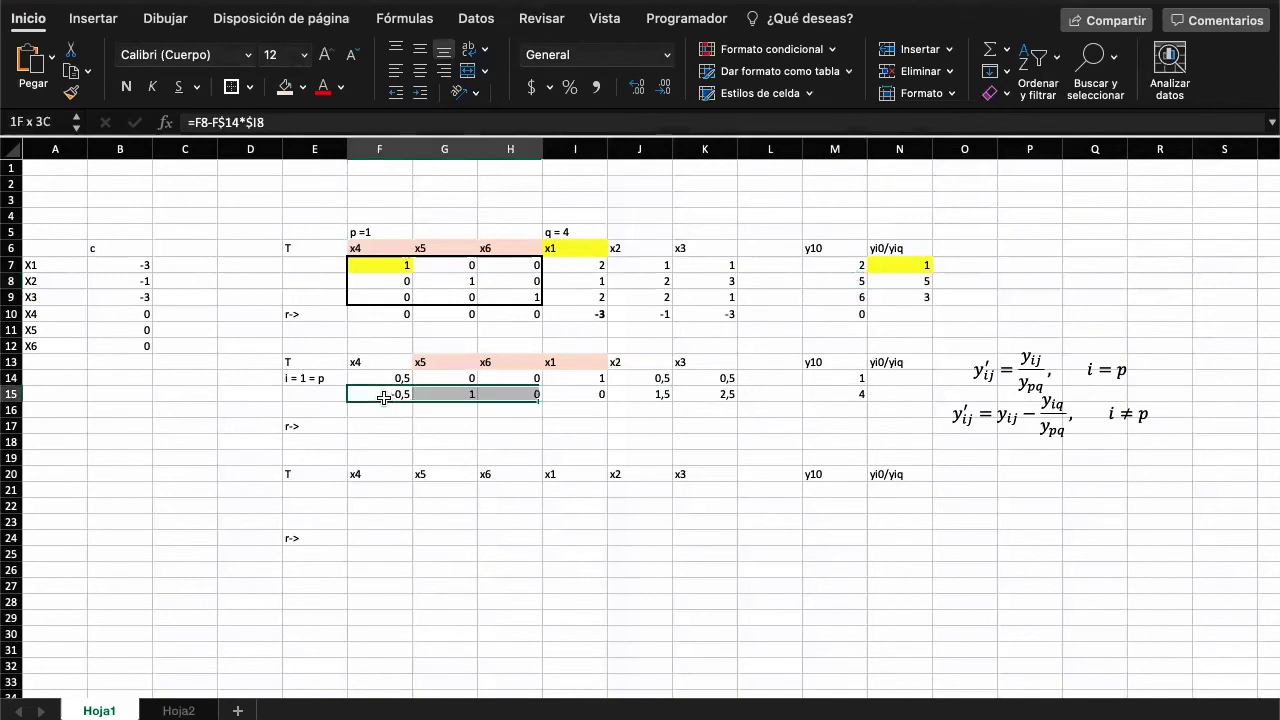
key(shift+Left)
key(super+c)
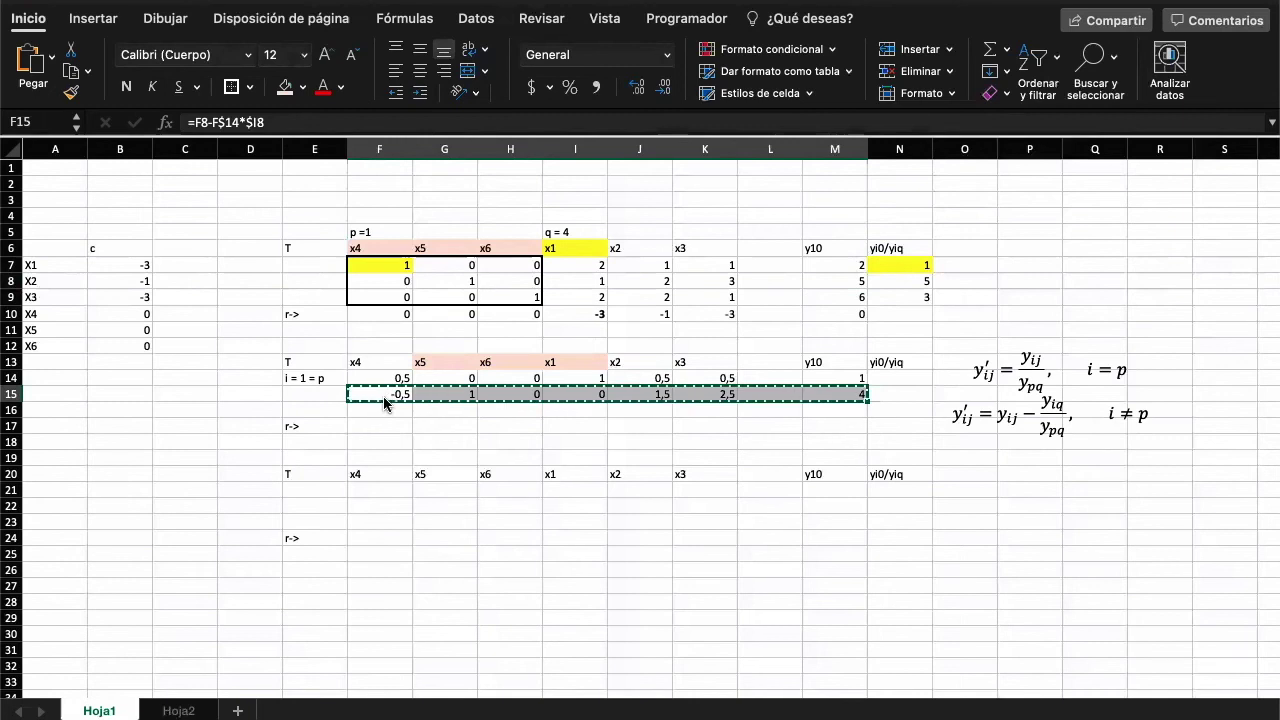
click(386, 405)
key(super+v)
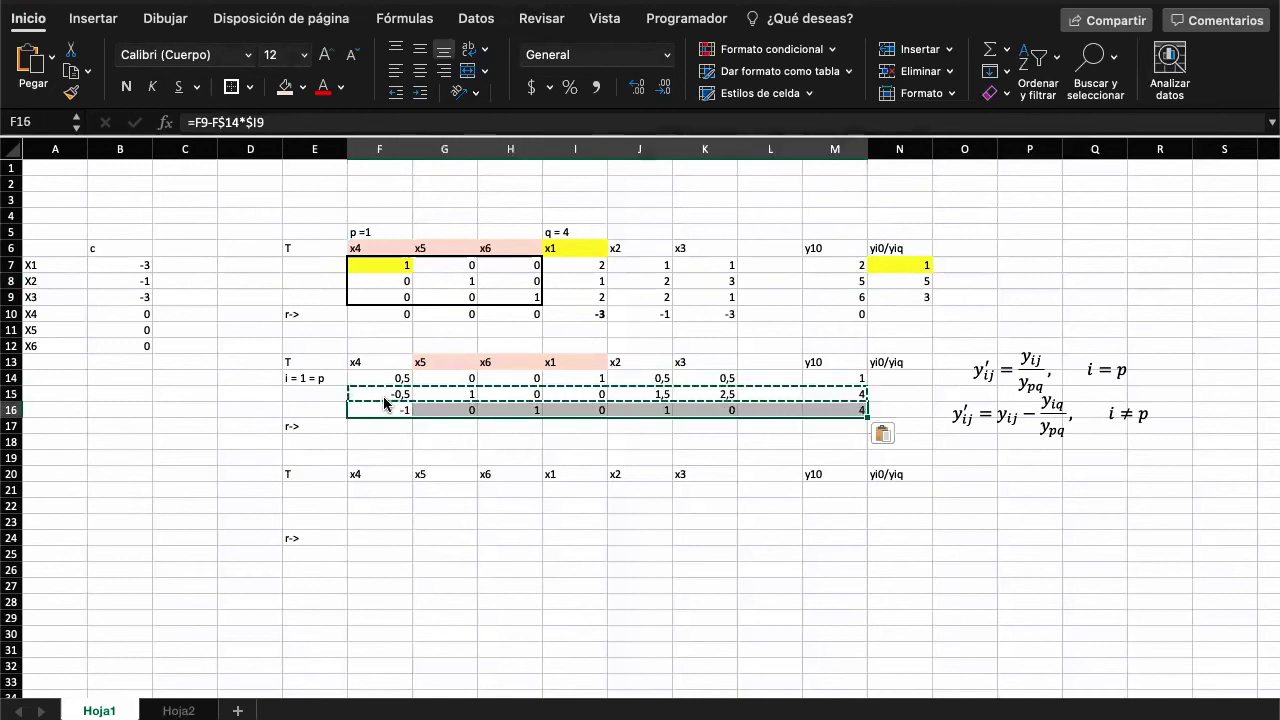
click(530, 428)
key(Escape)
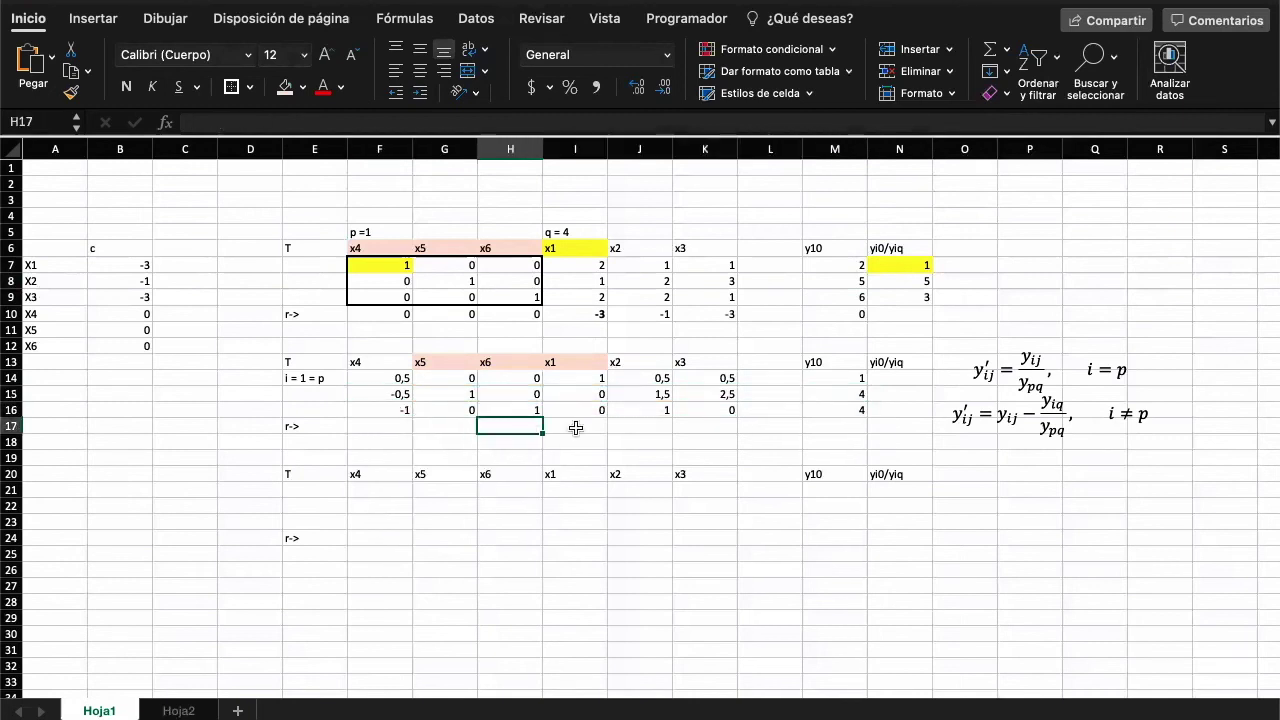
Step: Copy the formulas from F16:M16 into the second tableau's r row, starting at F17
click(1056, 440)
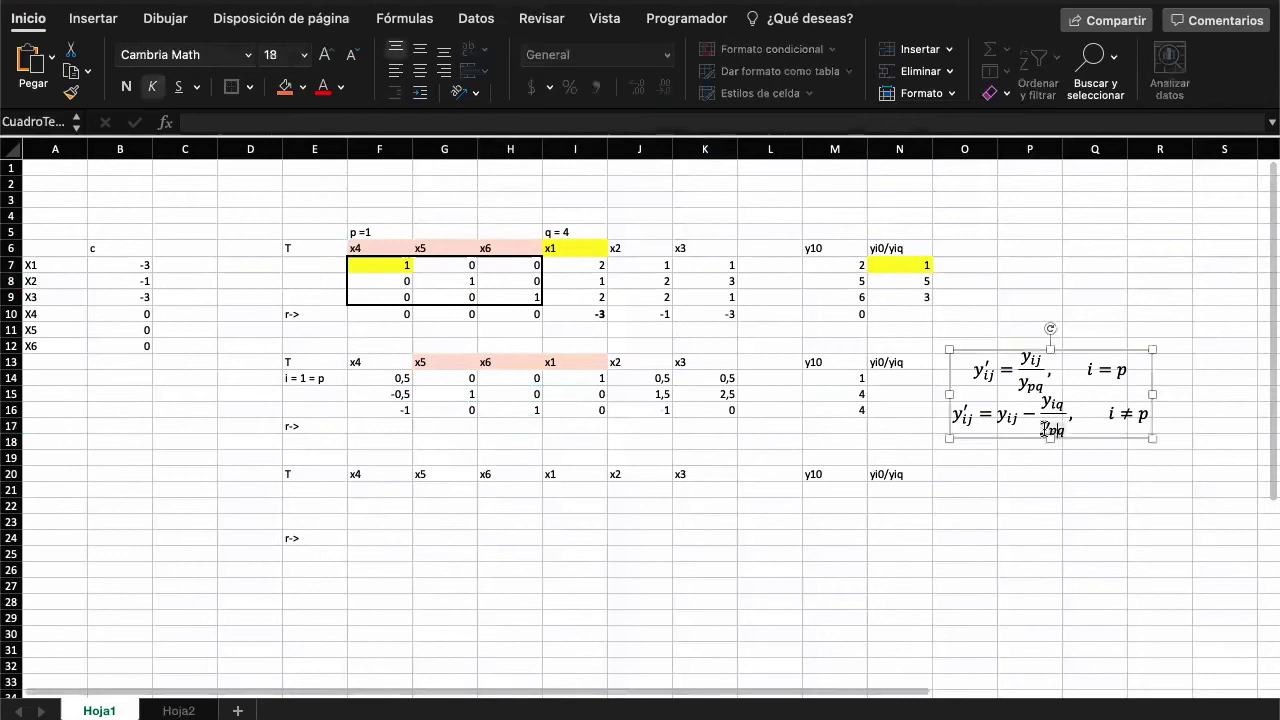
click(401, 409)
shift+click(855, 410)
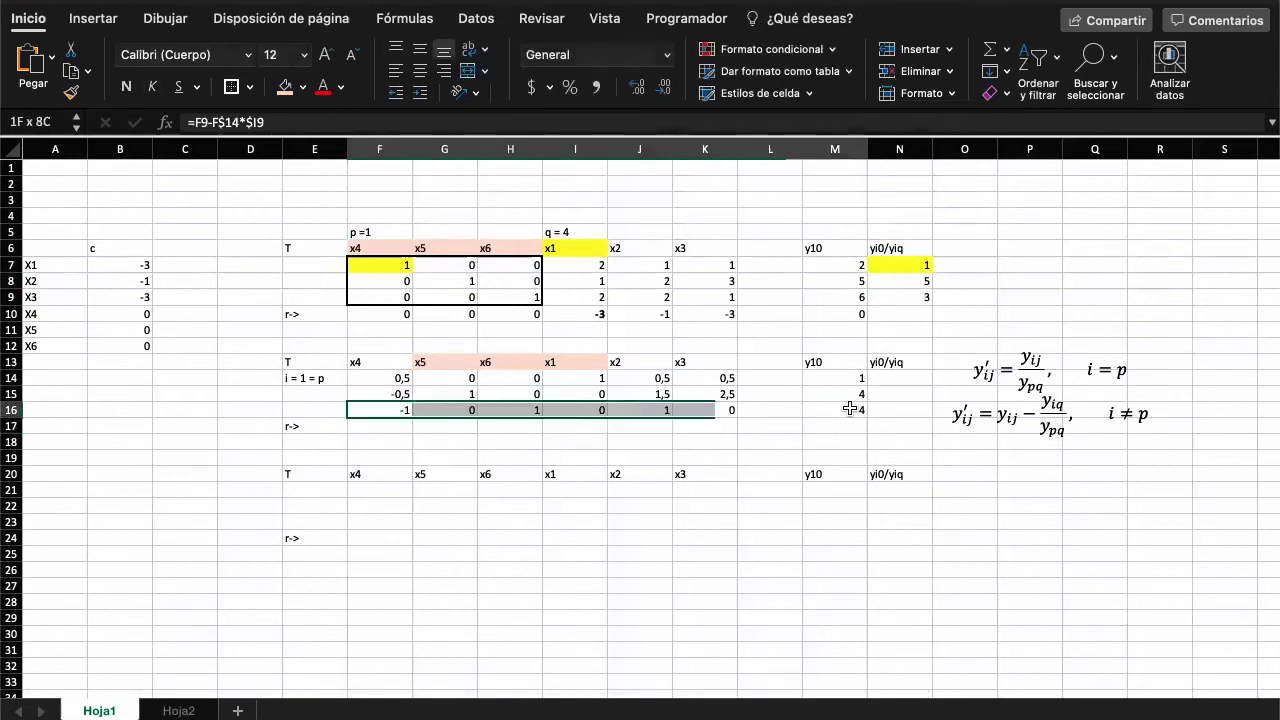
key(super+c)
click(385, 426)
key(super+v)
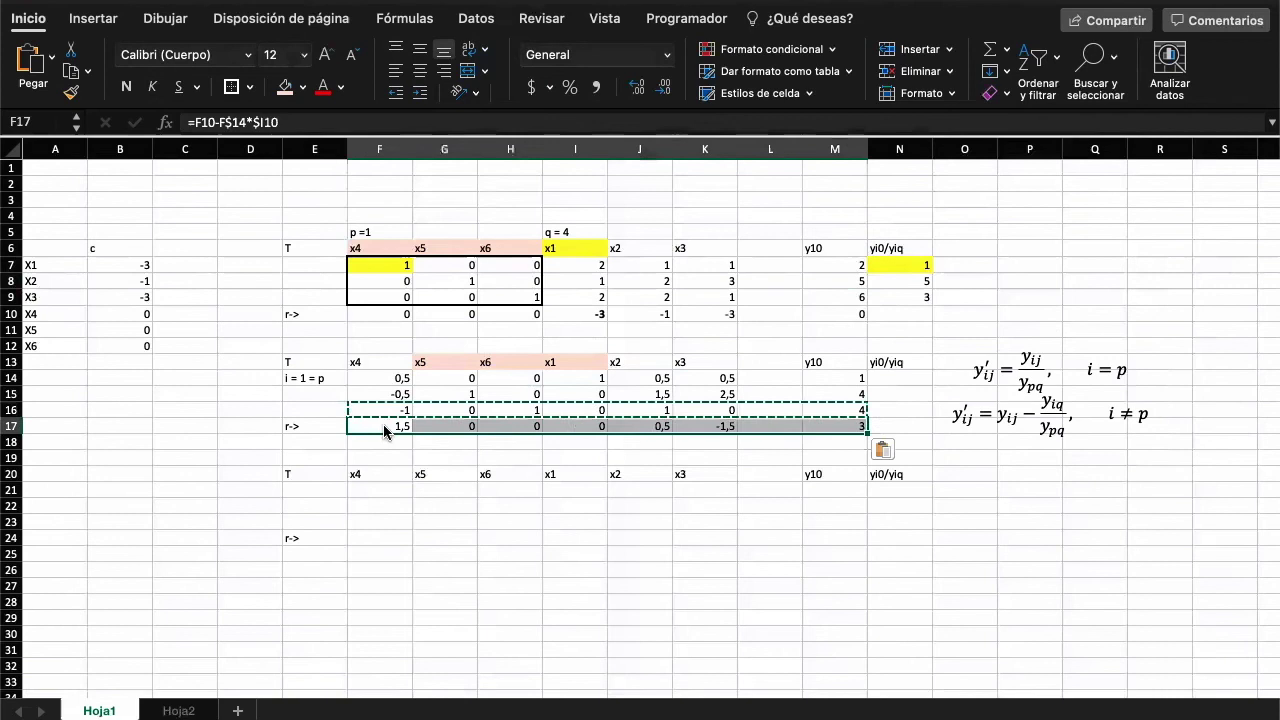
click(846, 426)
key(Escape)
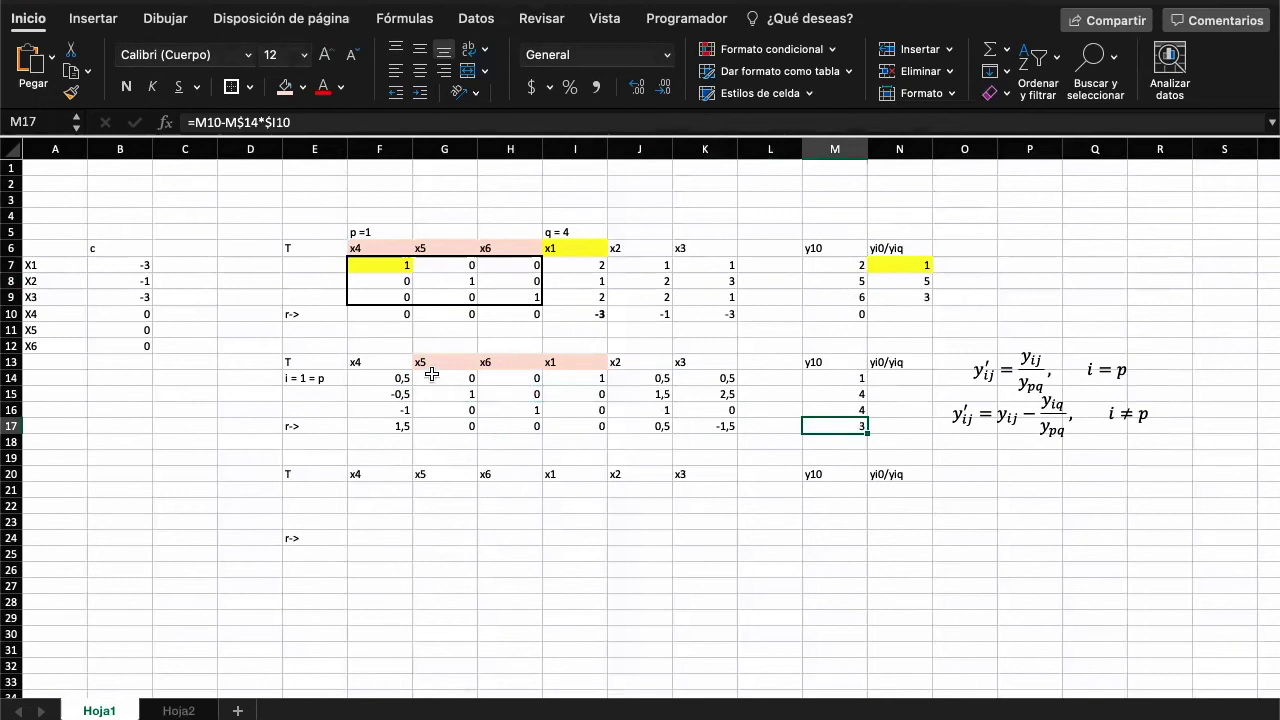
Step: Outline the basis block G14:I16 under x5, x6 and x1 with a thick outer border
drag(467, 366, 558, 368)
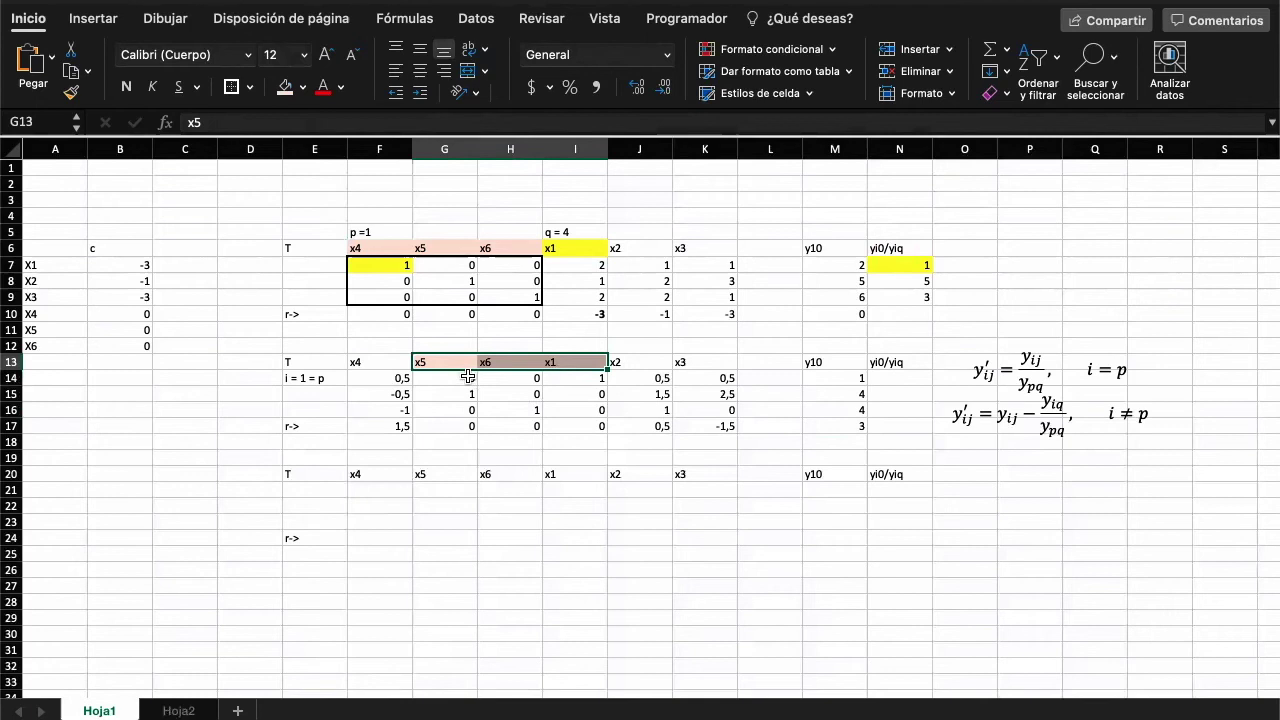
drag(466, 376, 600, 410)
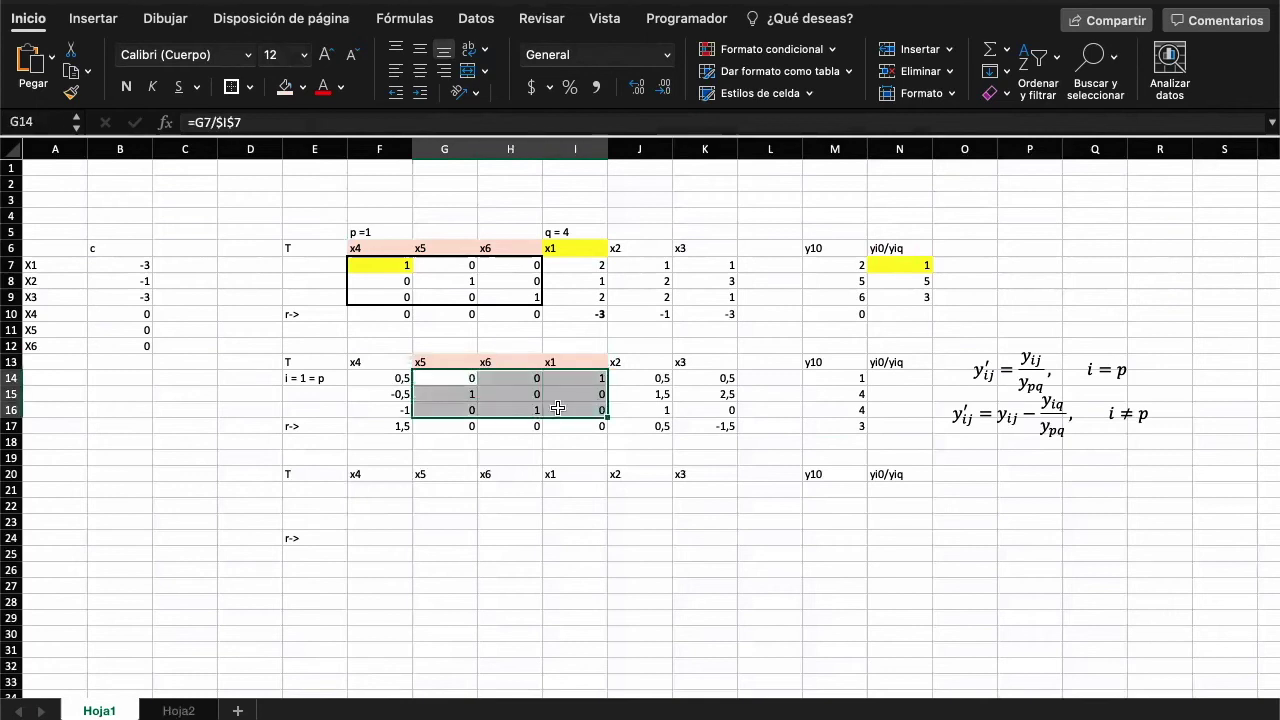
click(232, 87)
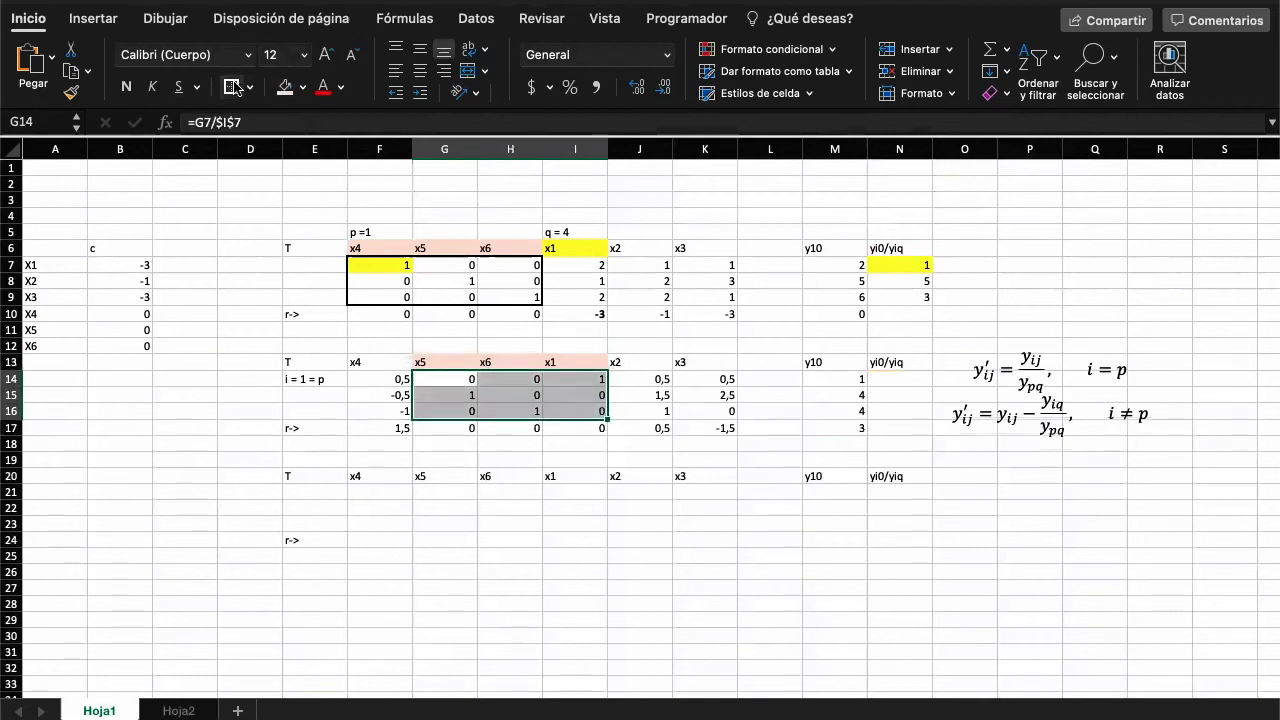
click(521, 523)
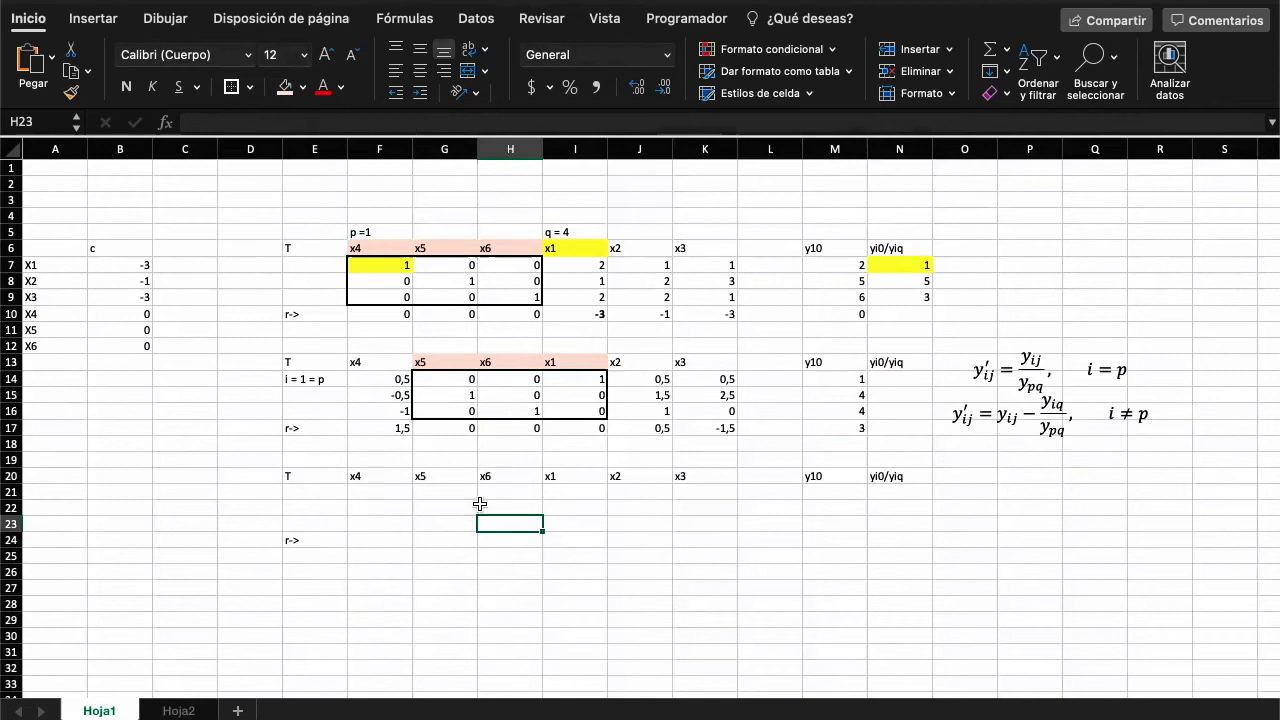
Step: Mark x3 as the entering variable by filling its header cell K13 with yellow
click(460, 426)
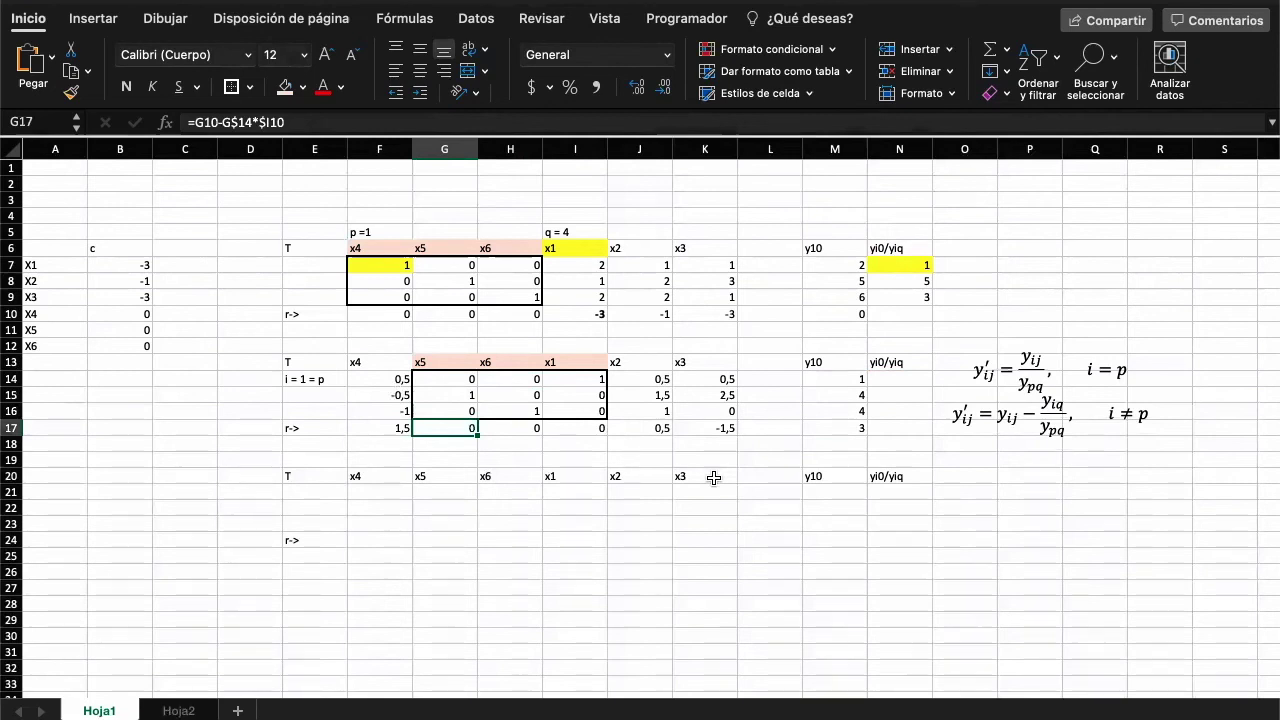
click(726, 424)
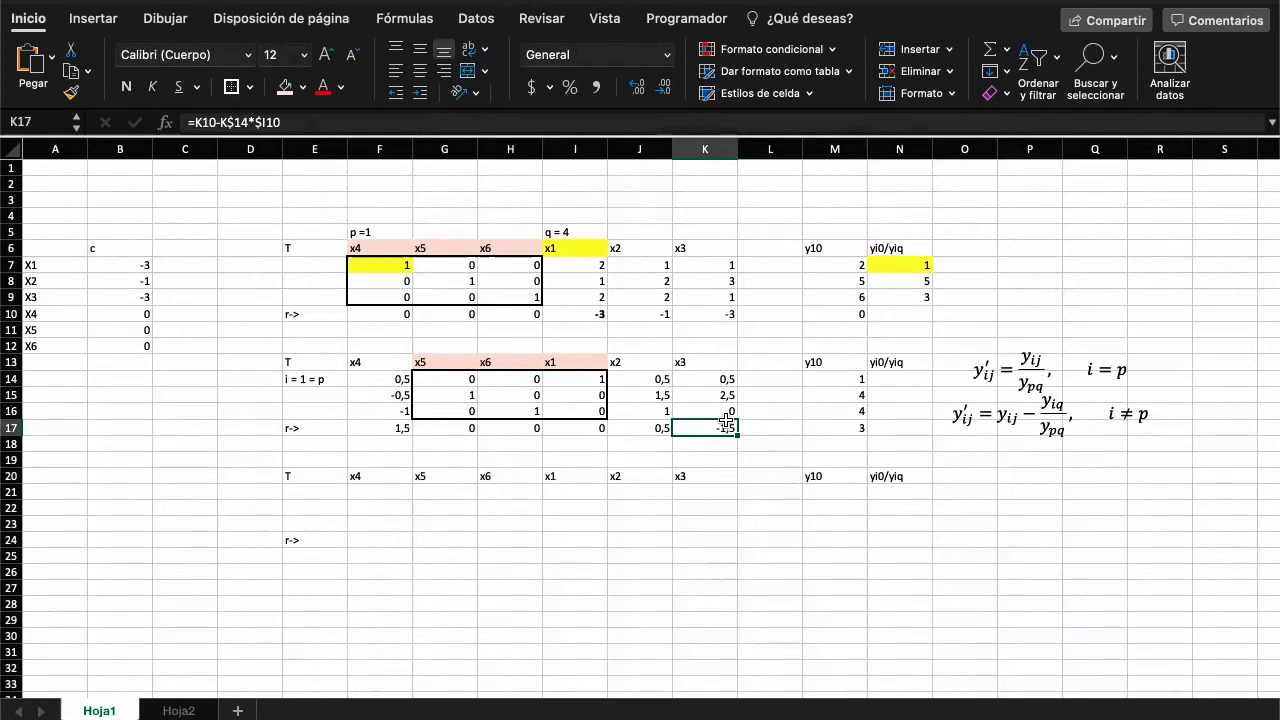
click(716, 360)
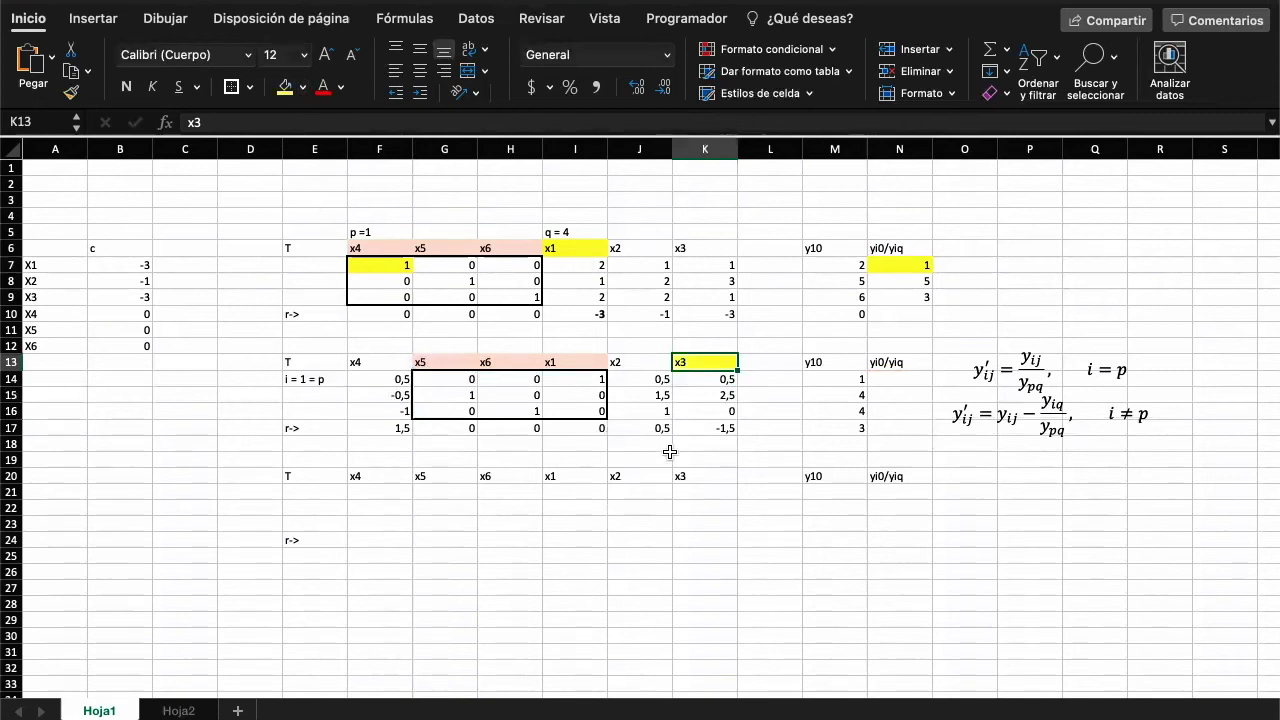
click(709, 429)
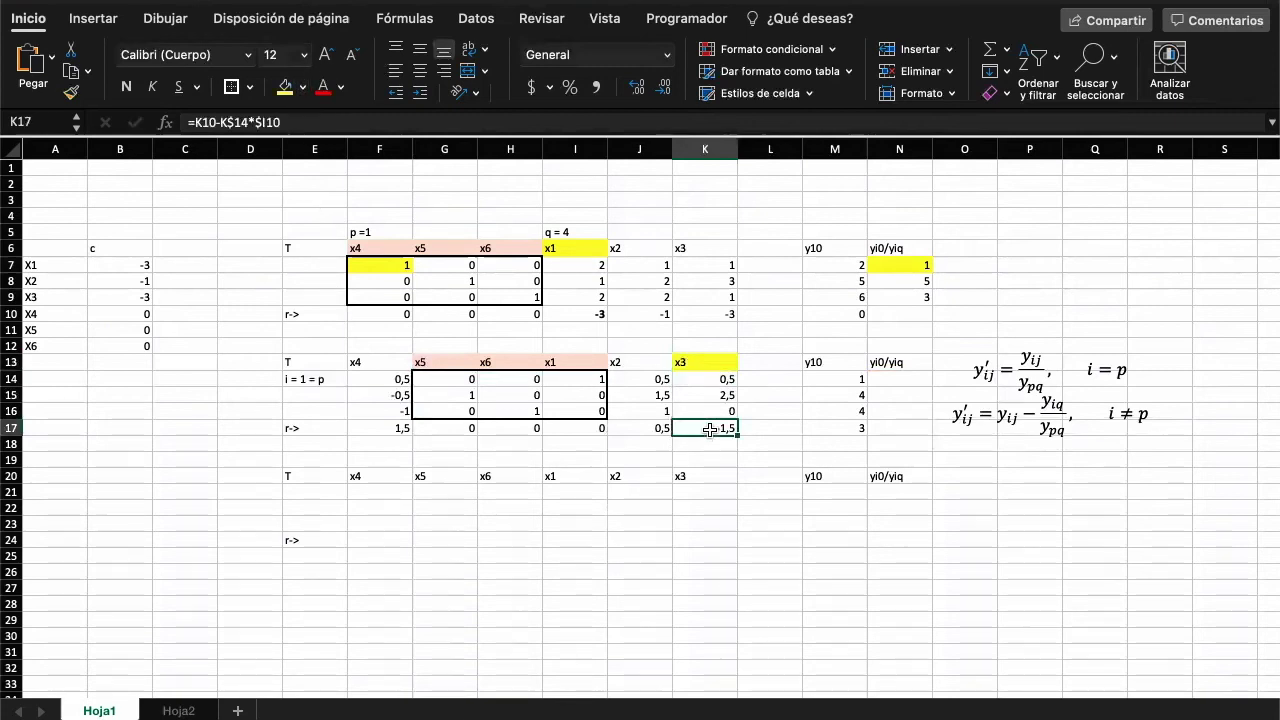
Step: Label the entering column with "q = 6" in K12, above the x3 header
click(708, 362)
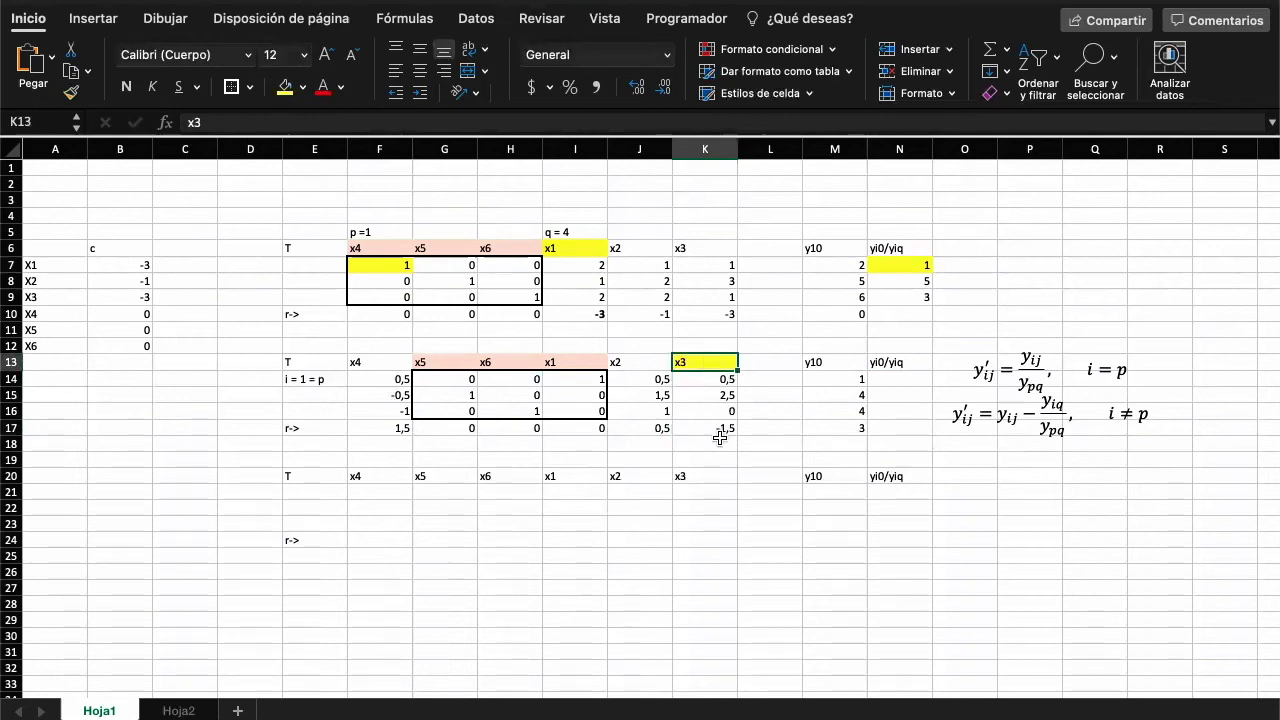
click(709, 349)
text(q =)
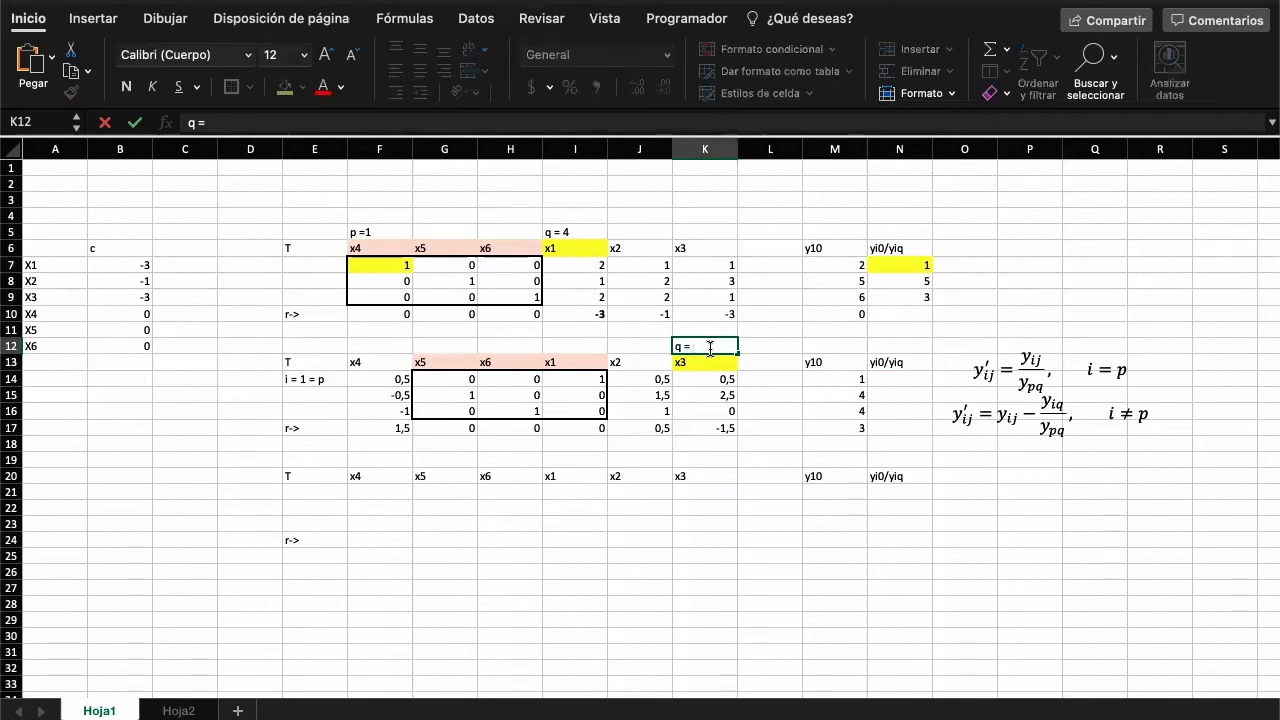
click(700, 364)
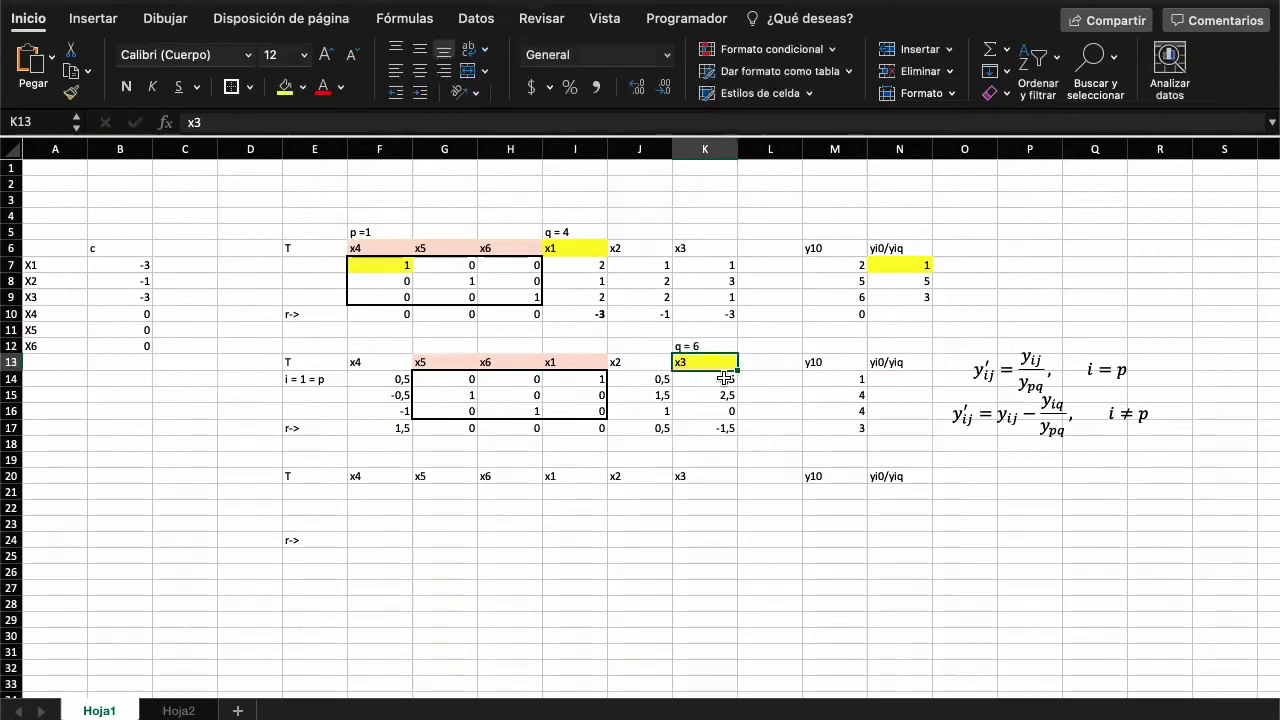
Step: Compute the second tableau's yi0/yiq ratios by entering =M14/K14 in N14 and filling it down to N16
click(725, 378)
click(900, 378)
text(=)
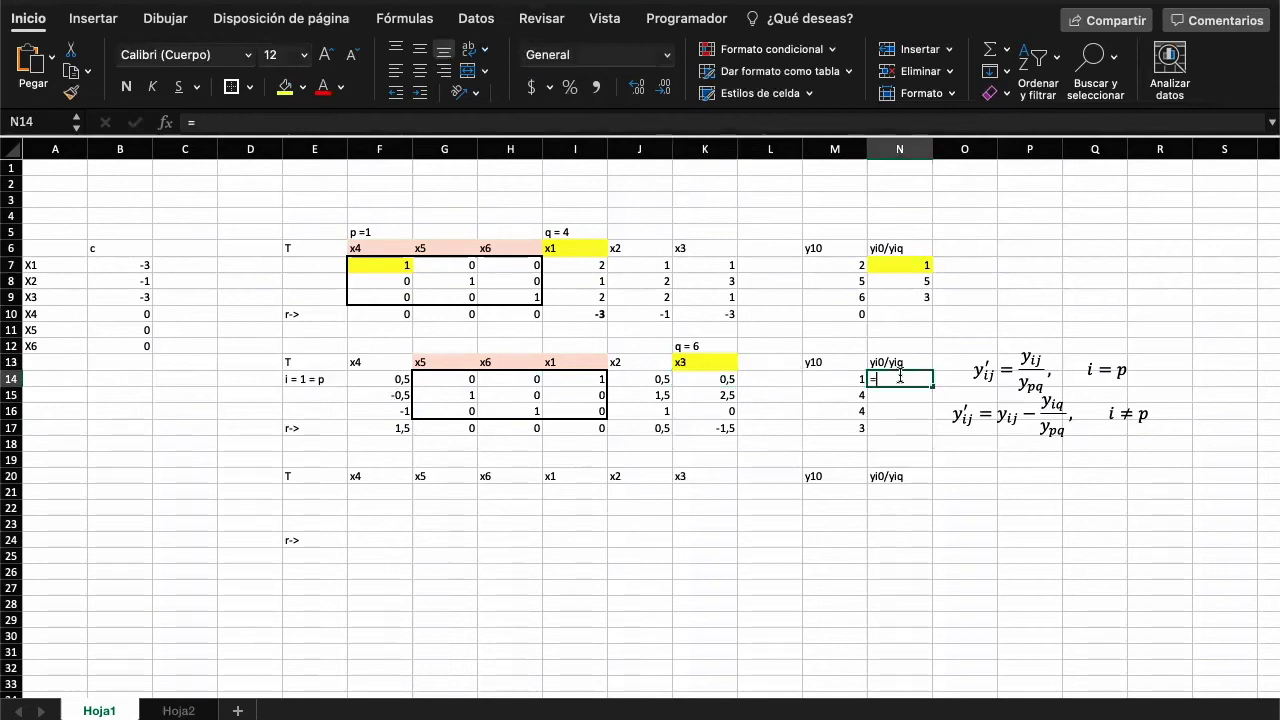
key(Left)
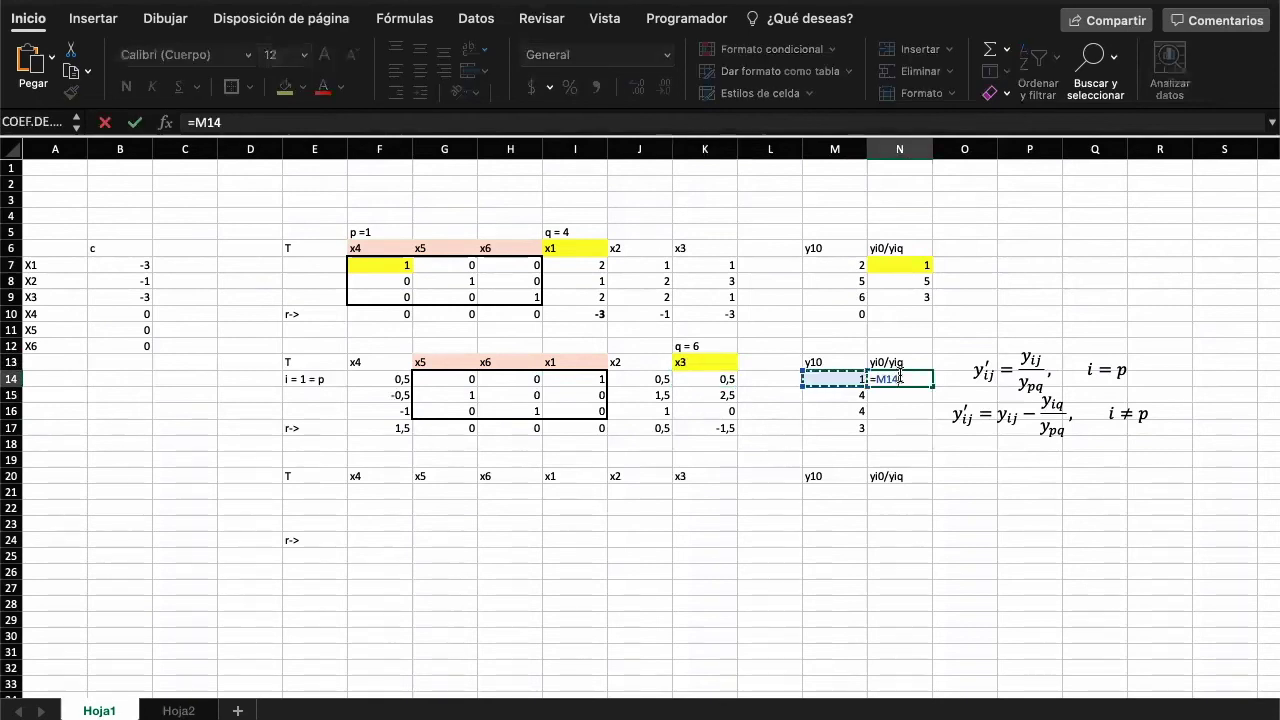
text(/)
key(Left)
key(Left)
key(Left)
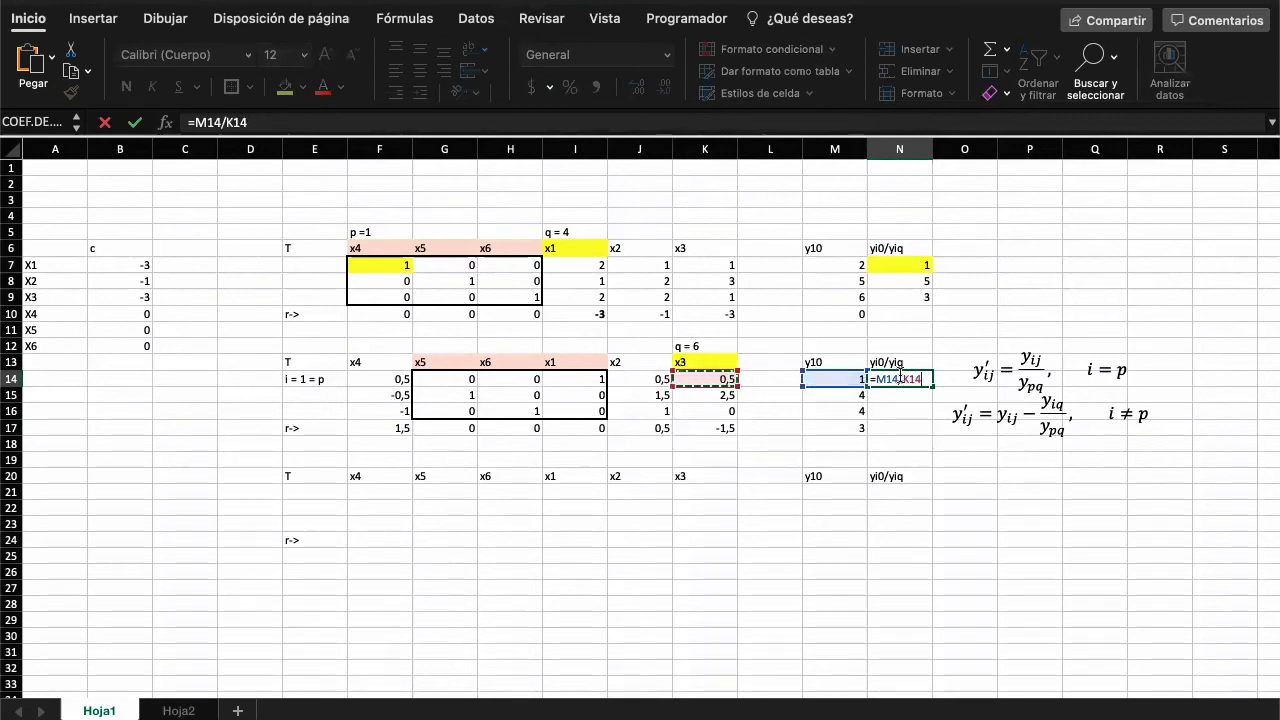
key(Return)
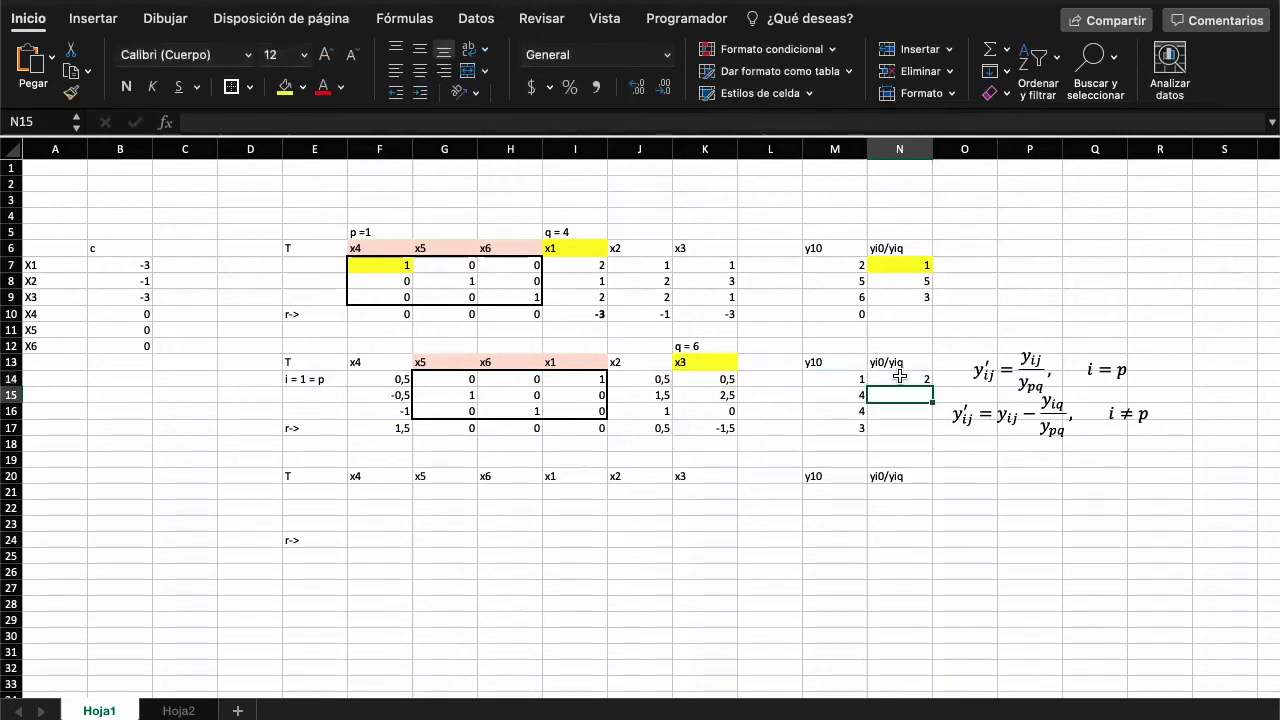
click(900, 378)
drag(931, 385, 930, 418)
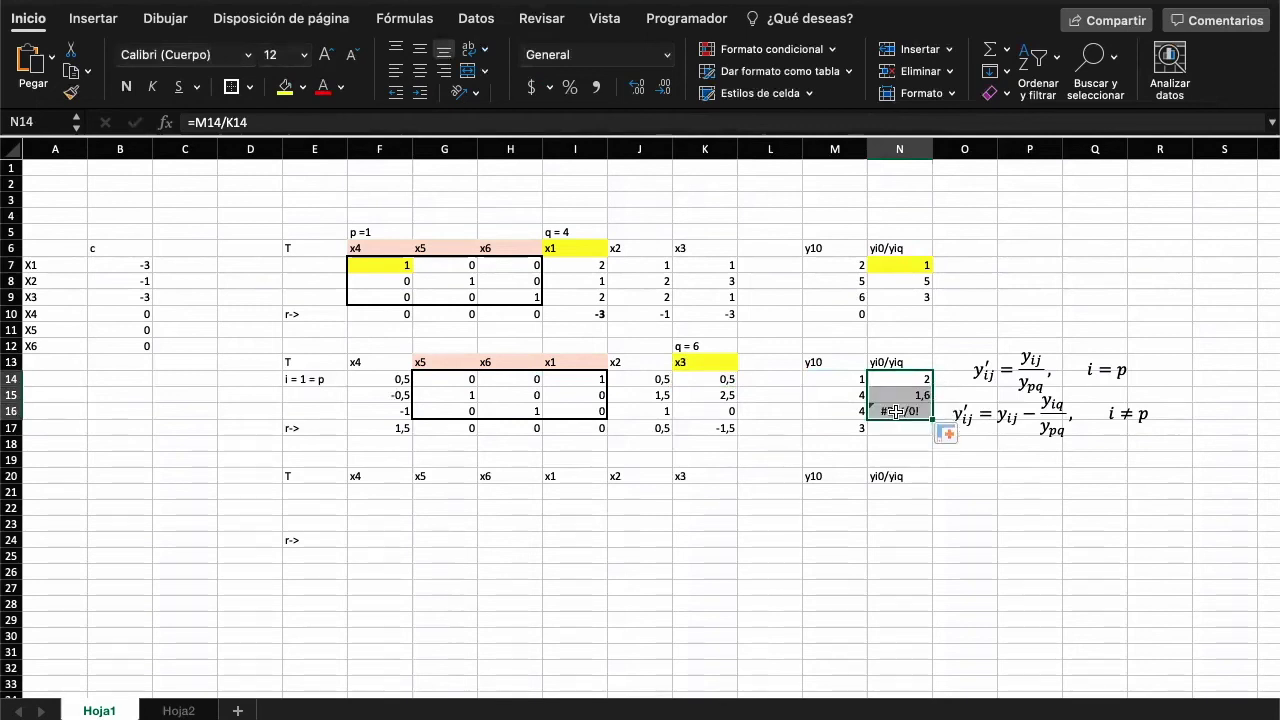
Step: Replace the ratio formula in N16 with the text "N/A"
click(897, 411)
double_click(897, 411)
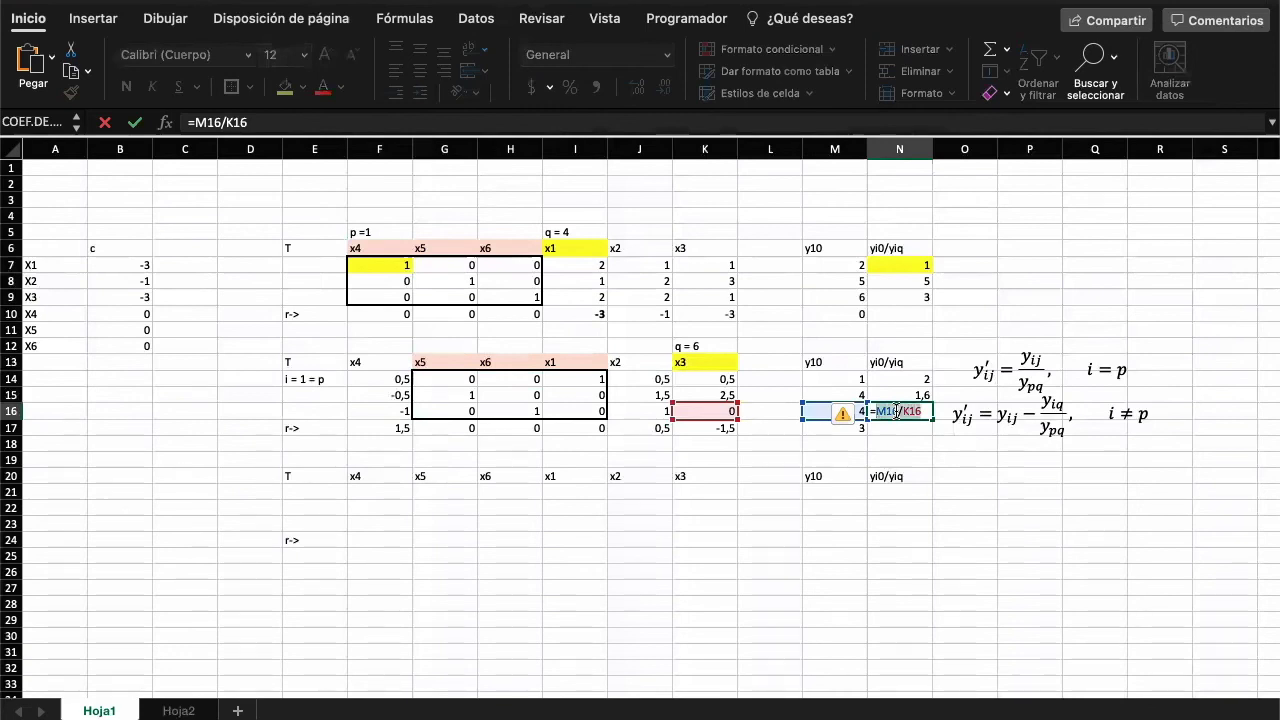
text(=N)
key(BackSpace)
key(BackSpace)
text(N/)
key(Return)
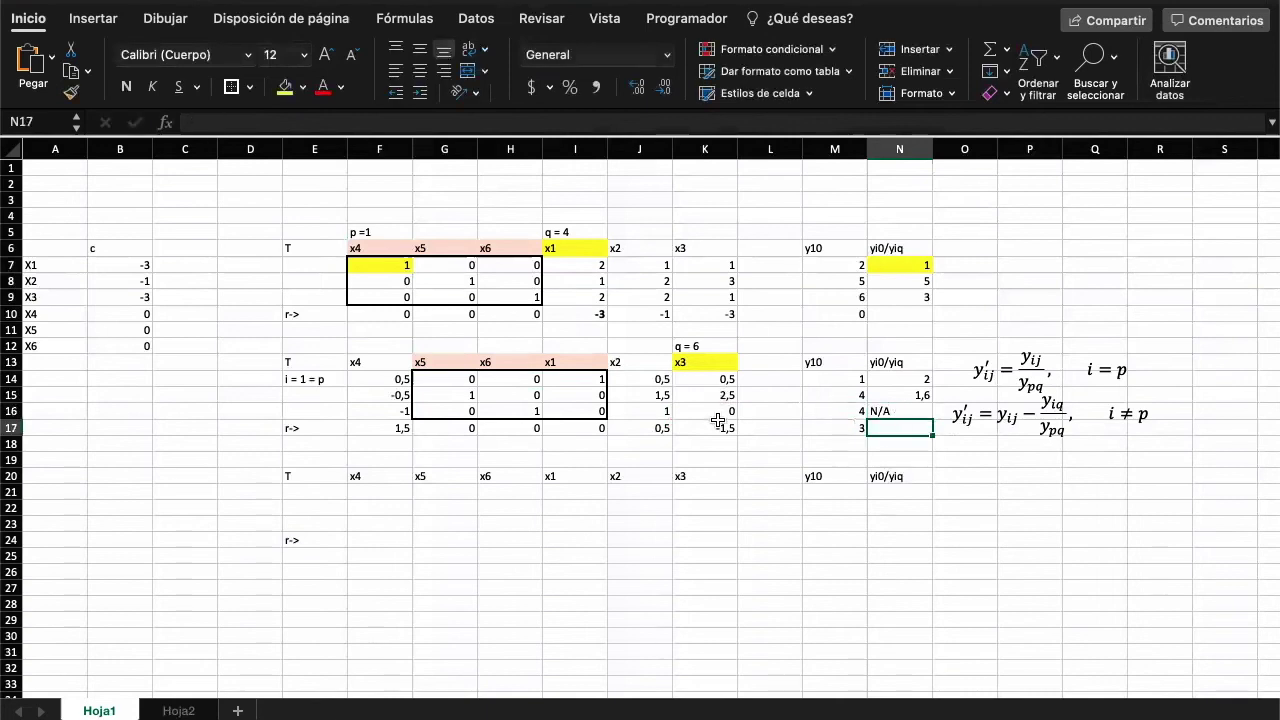
Step: Compare the yi0/yiq ratios in N14:N16 and fill the smallest one, N15, with yellow
click(720, 410)
click(920, 408)
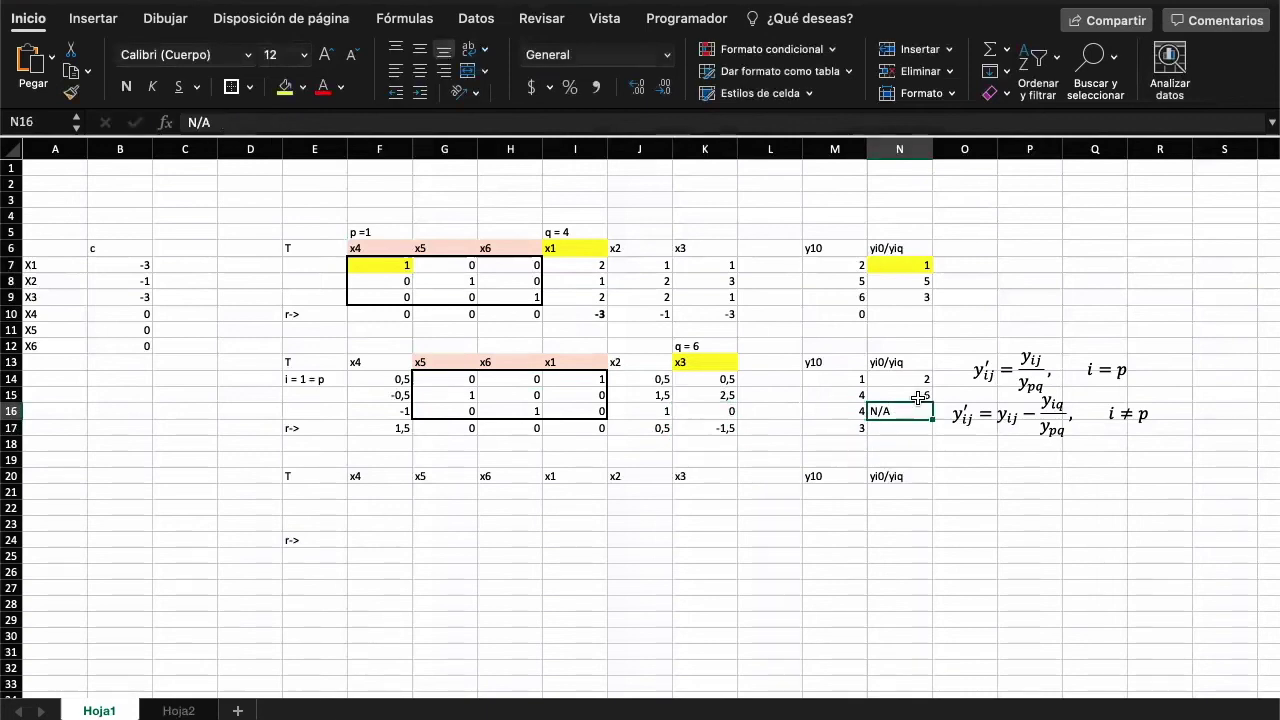
click(912, 372)
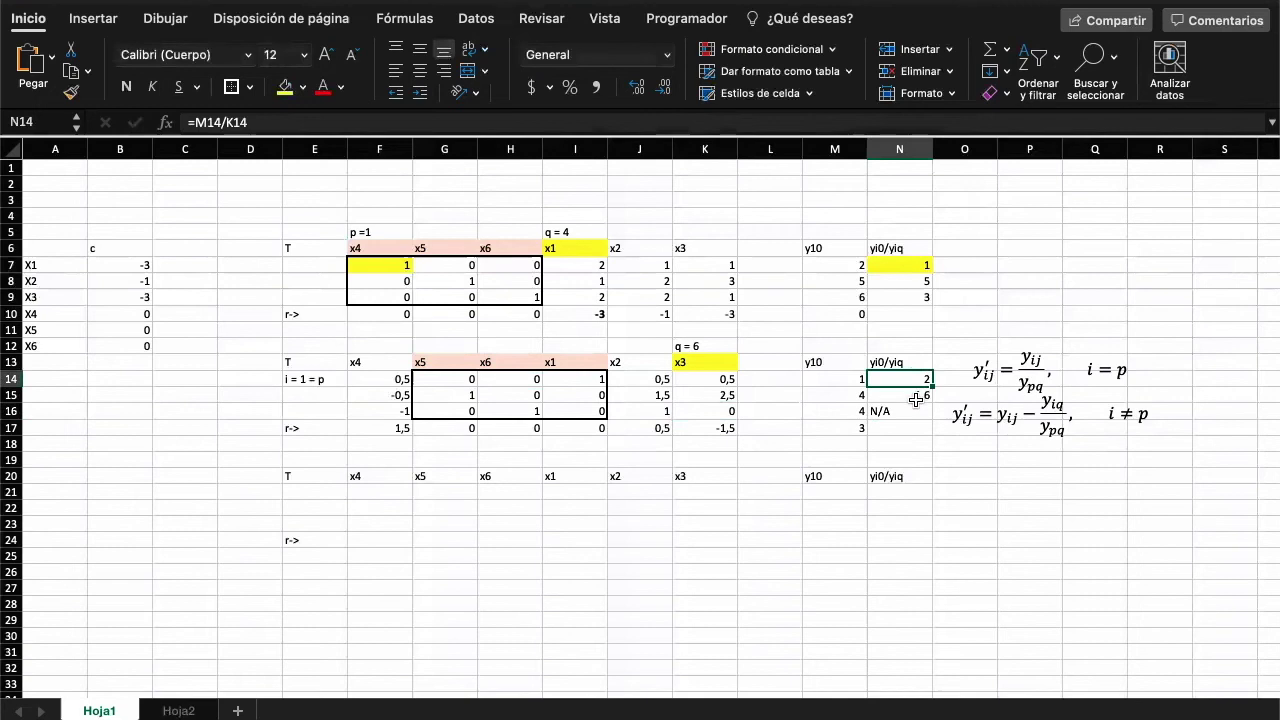
click(915, 398)
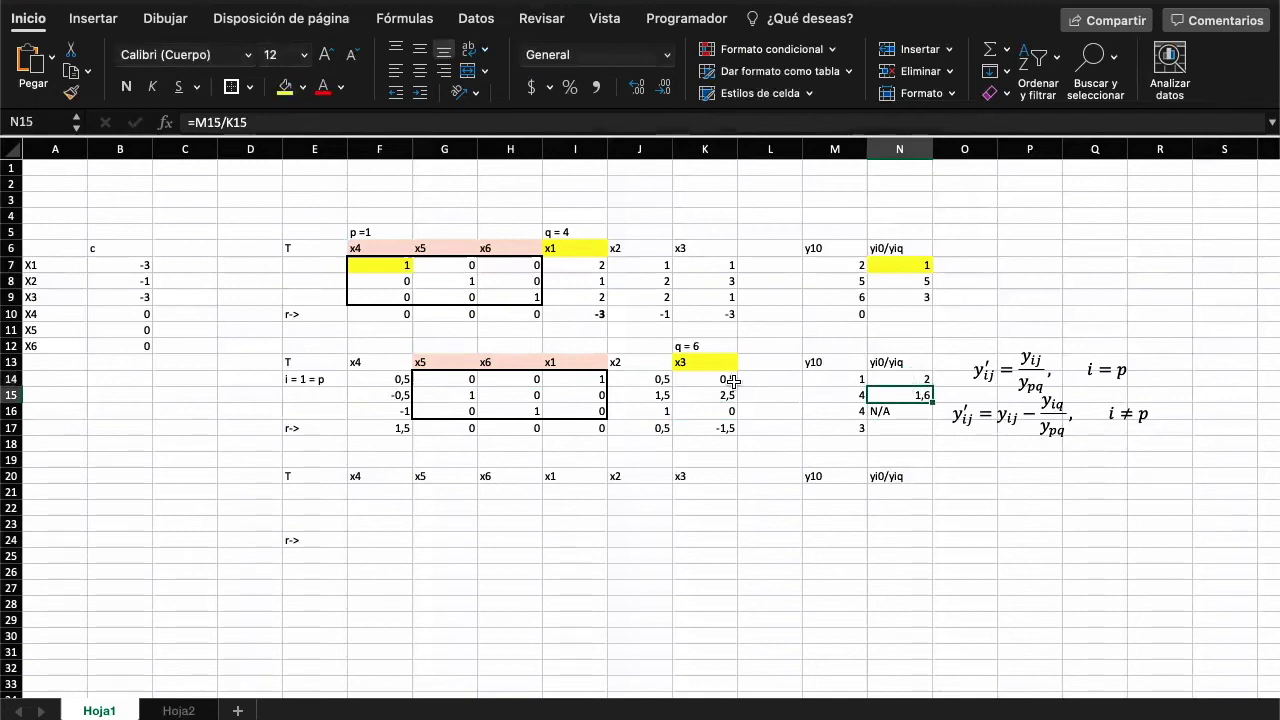
click(896, 373)
click(890, 395)
key(Delete)
click(284, 86)
Step: Trace the minimum-ratio row back to the basis block and fill the x5 cell G15 with yellow
click(830, 394)
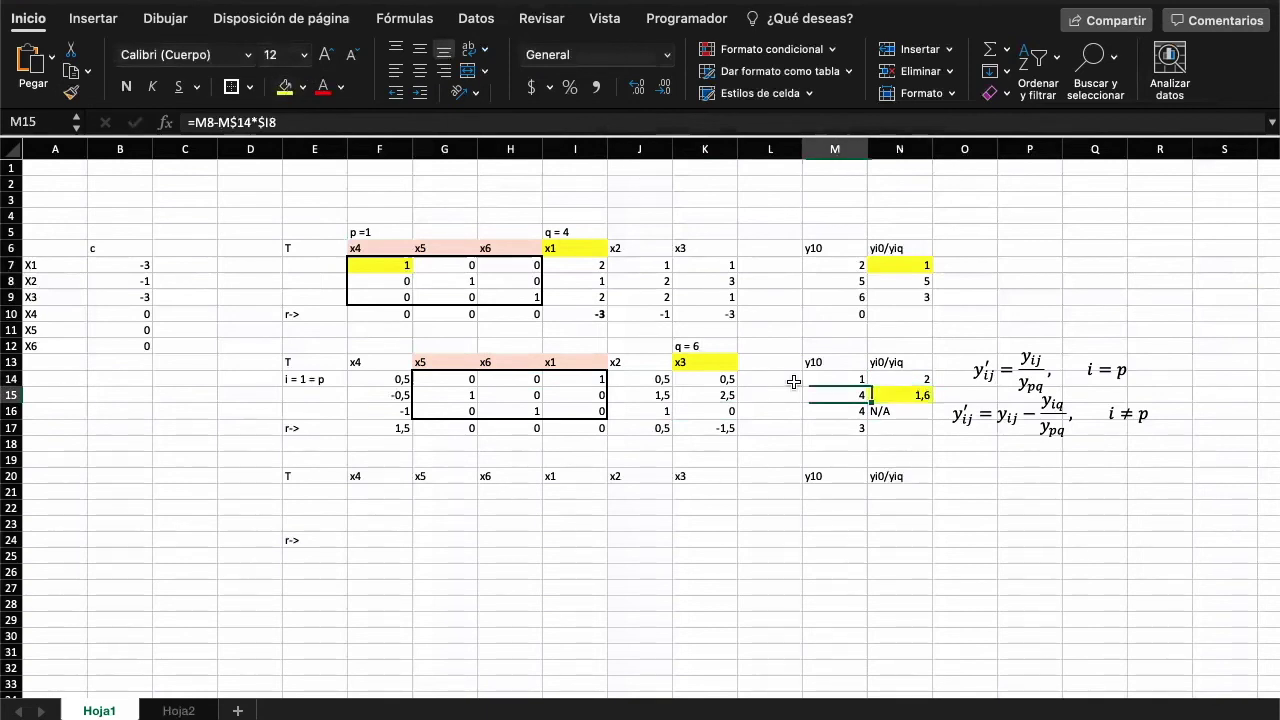
key(Left)
key(Left)
key(Left)
key(Left)
key(Left)
key(Left)
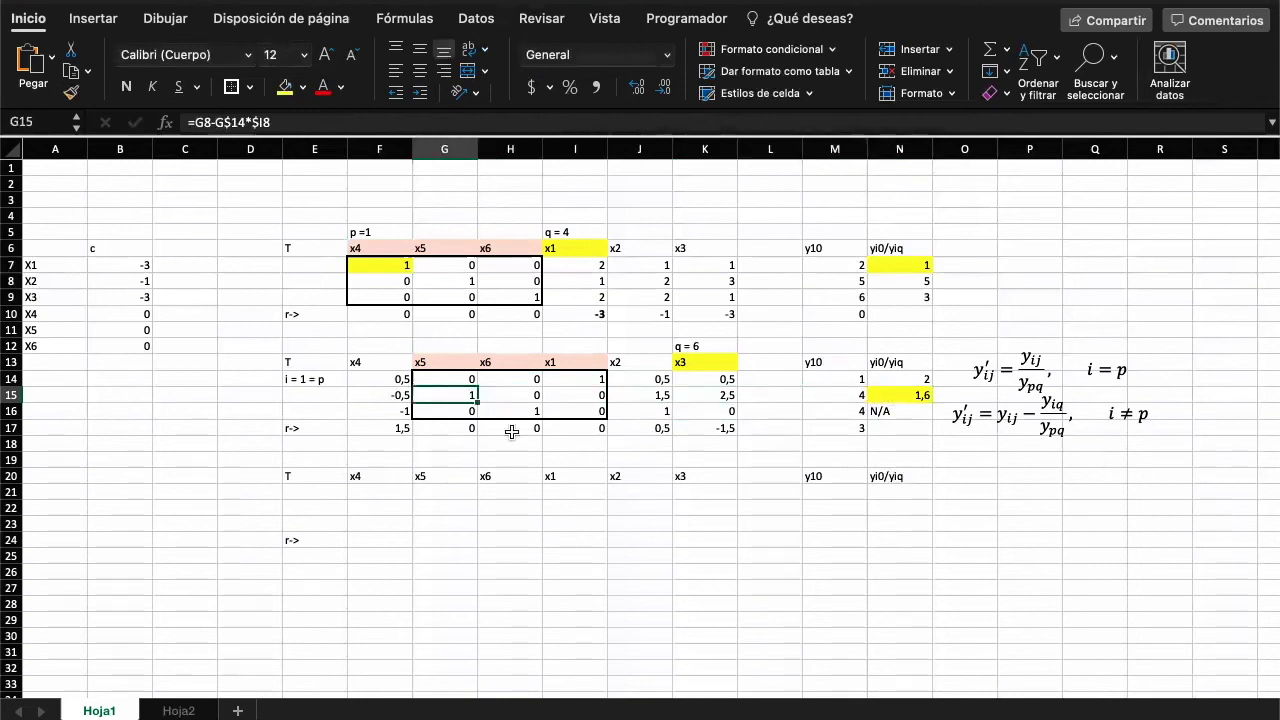
click(925, 393)
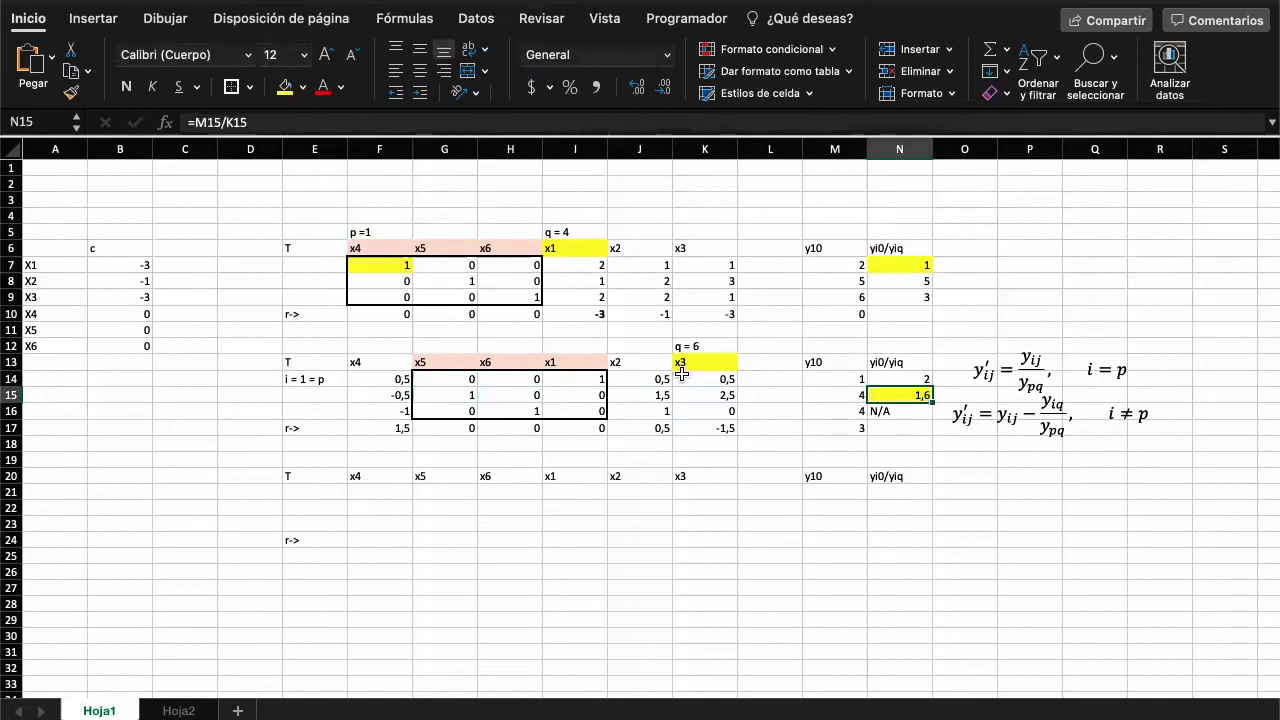
click(460, 398)
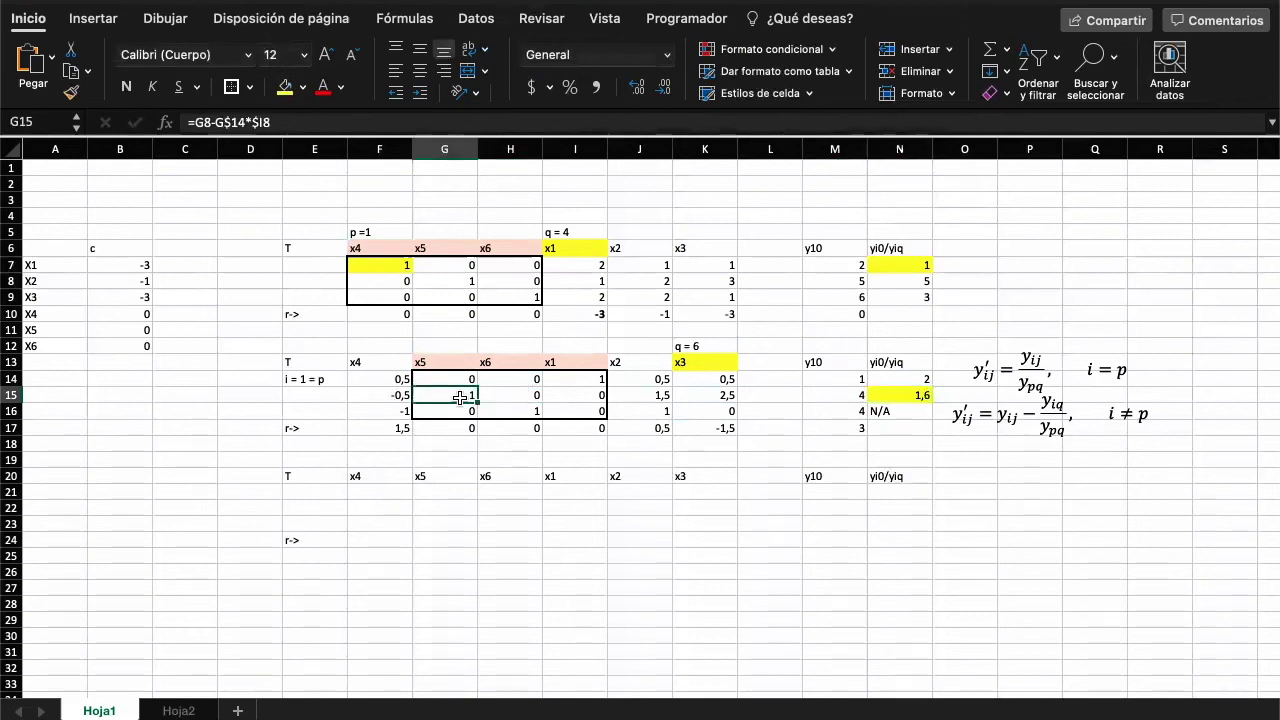
click(285, 86)
Step: Label the leaving column with "p = 2" in G12, above the x5 header
click(456, 345)
text(p)
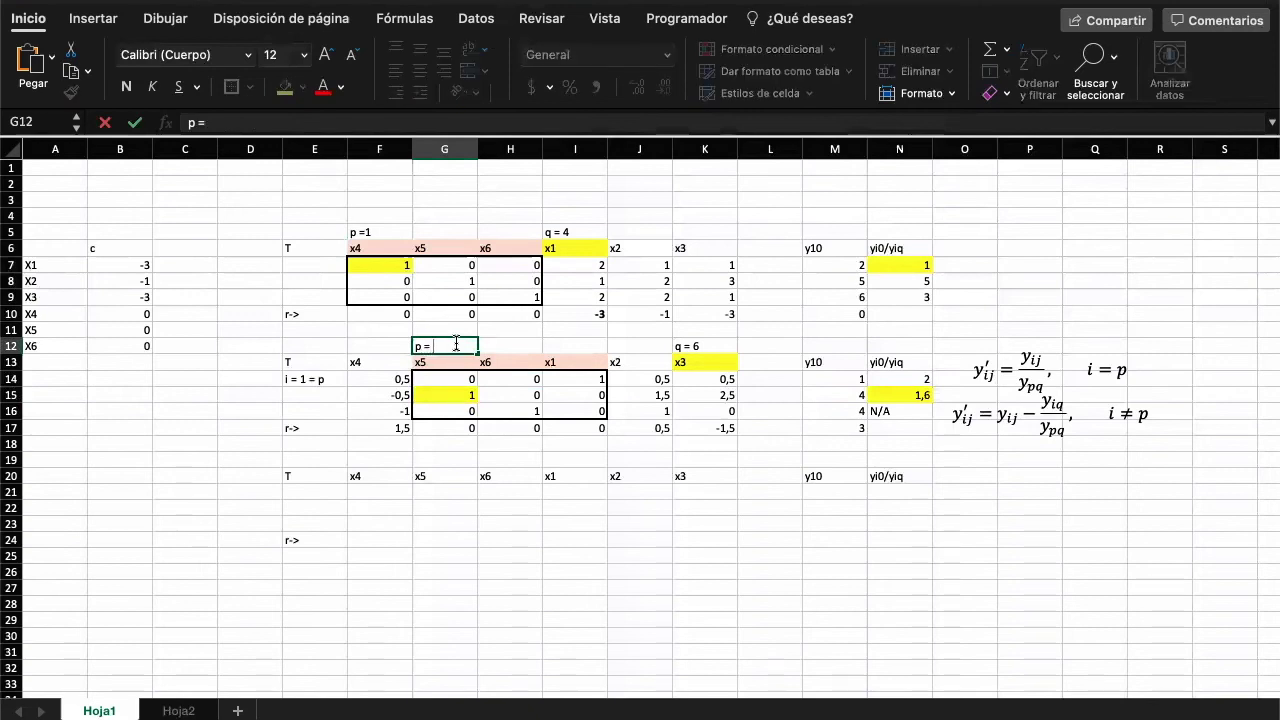
text( = 2)
key(Return)
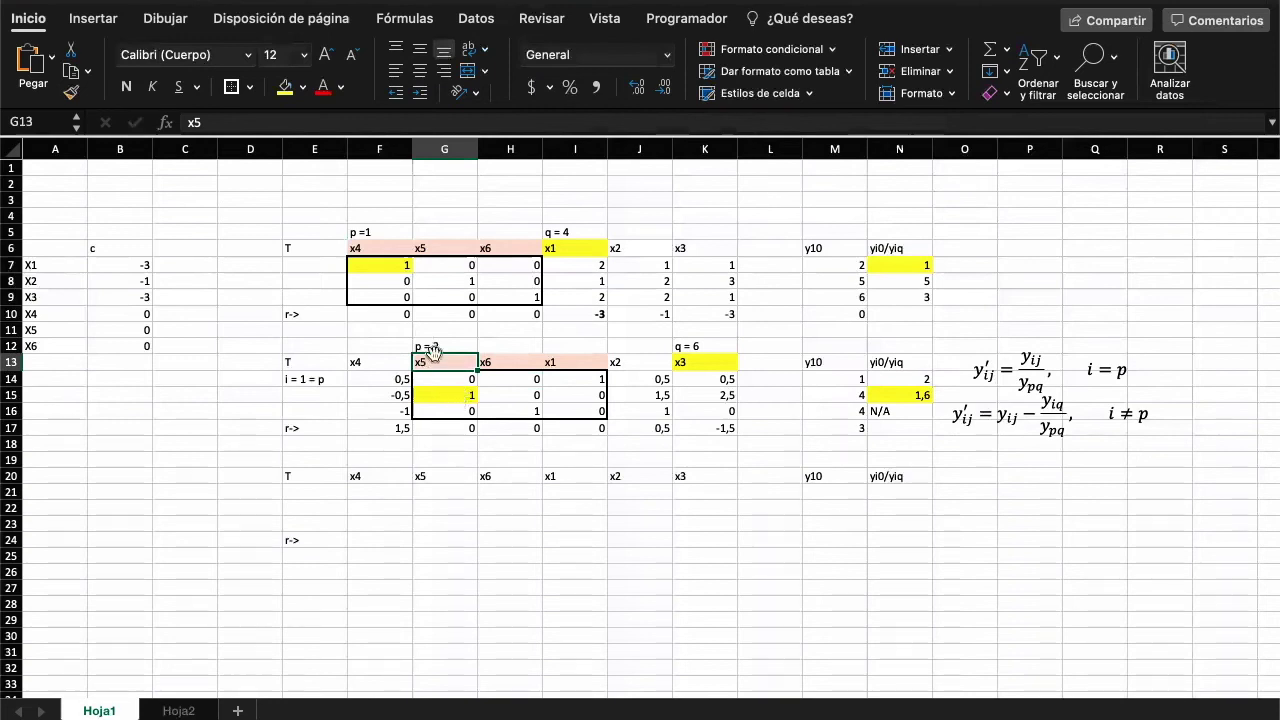
Step: Highlight the pivot element K15 in the x3 column with yellow fill and bold red text
click(708, 360)
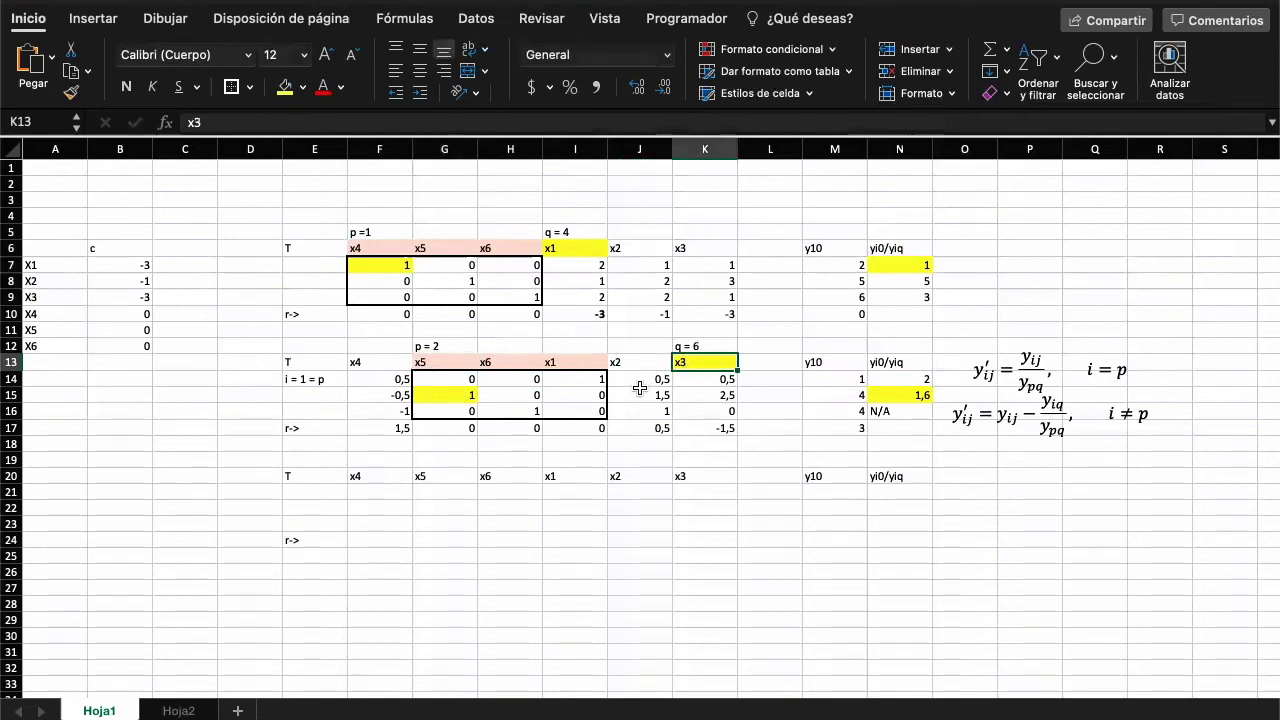
click(447, 362)
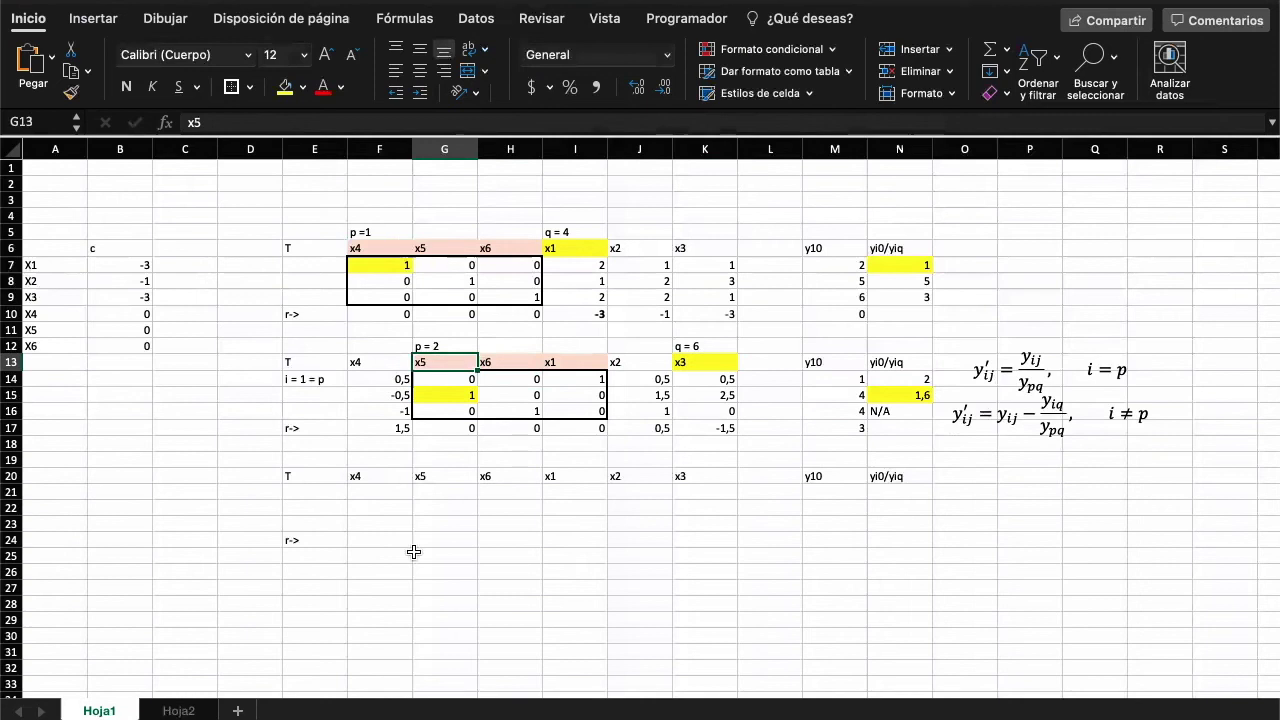
click(441, 476)
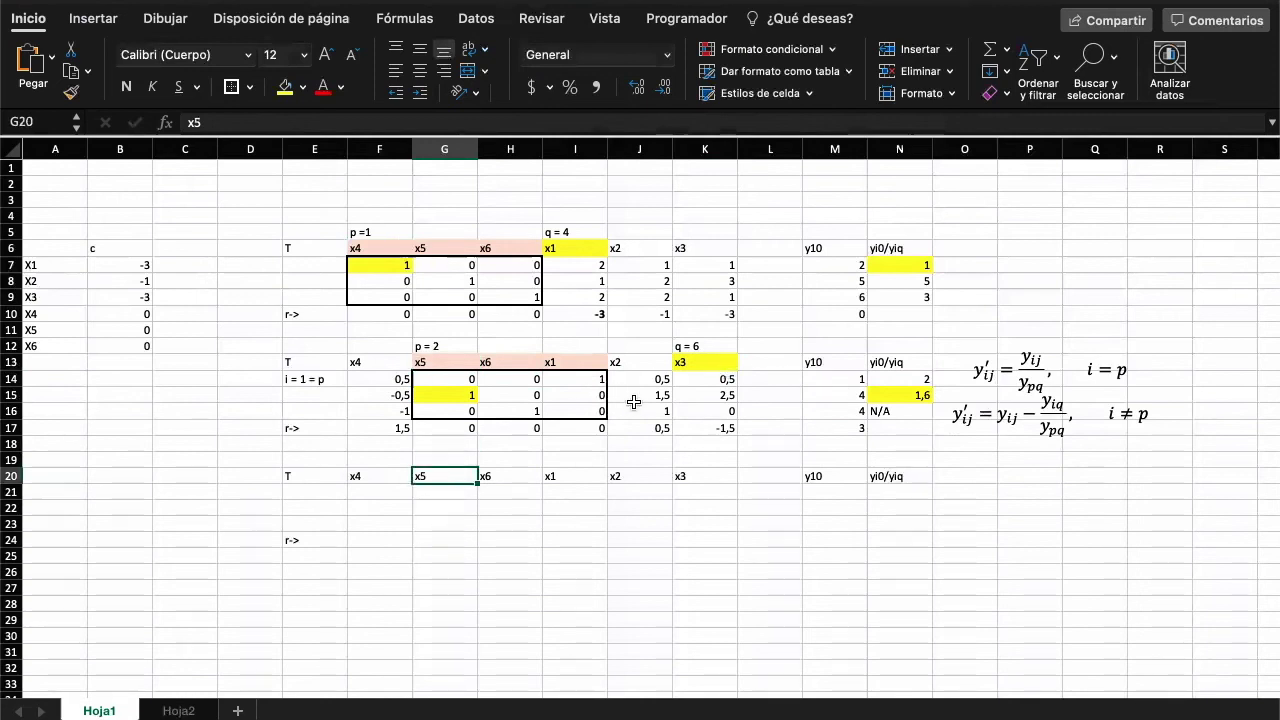
click(713, 395)
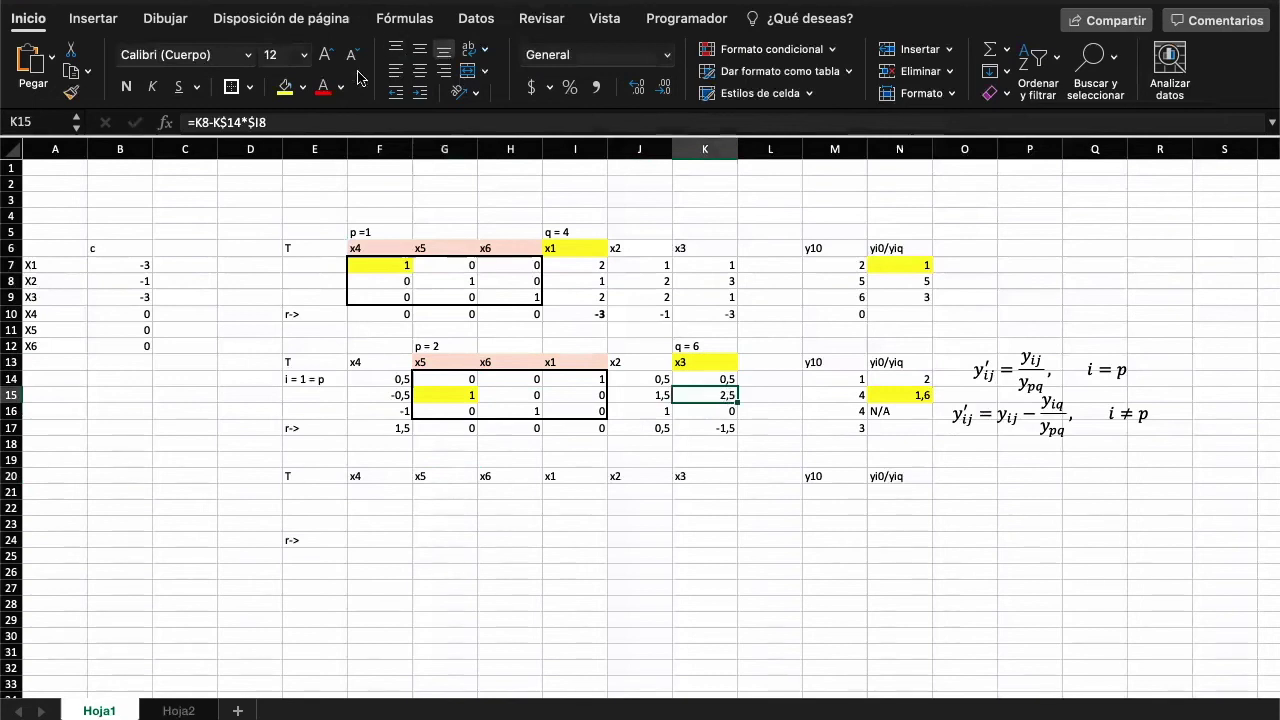
click(285, 87)
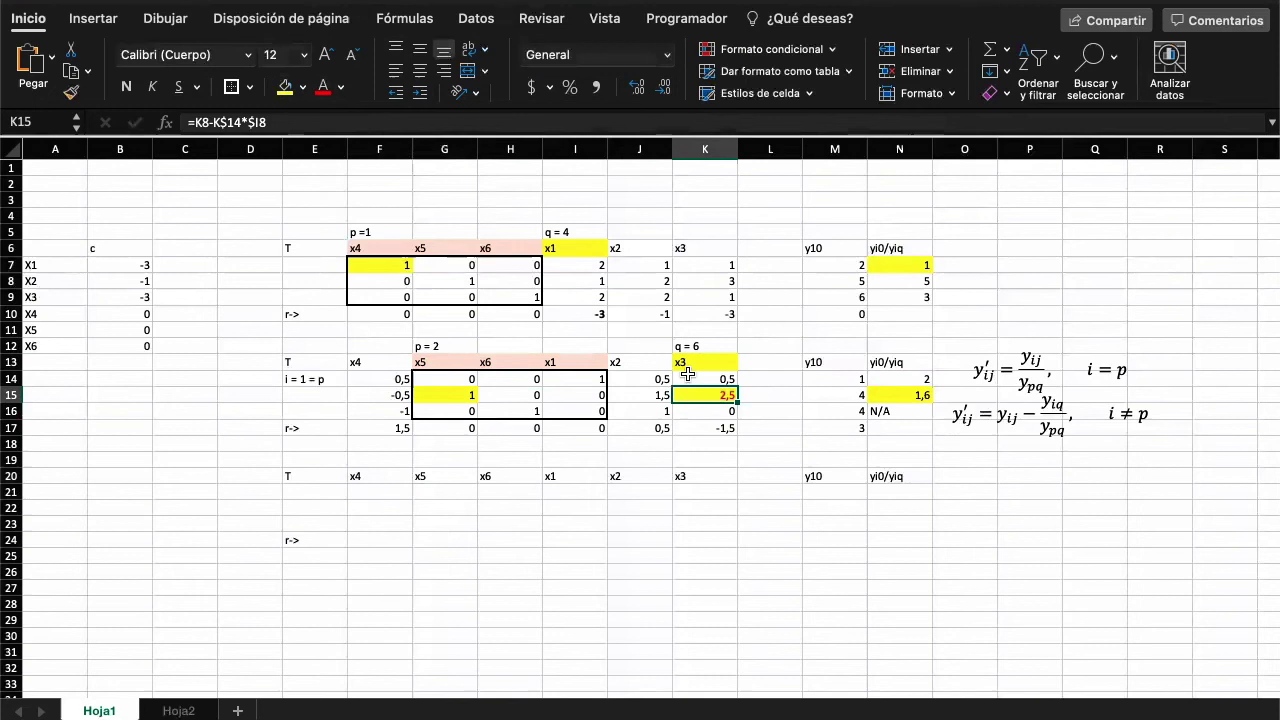
click(591, 268)
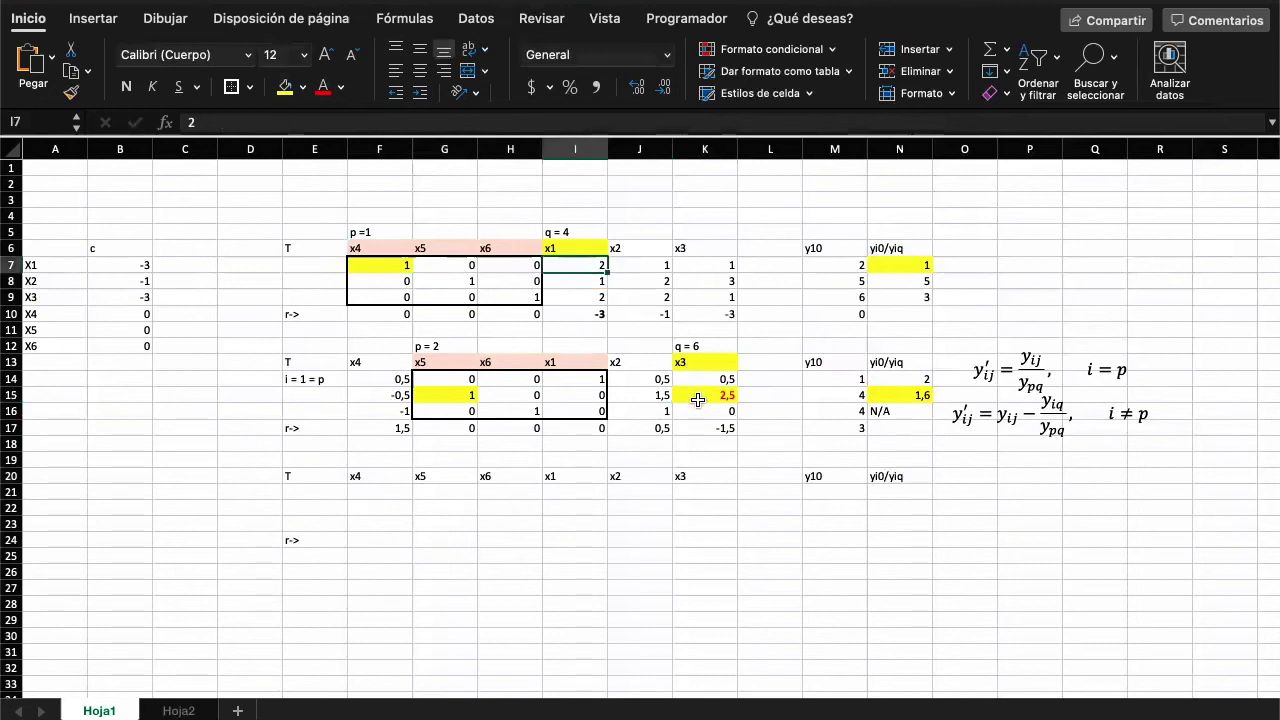
click(698, 395)
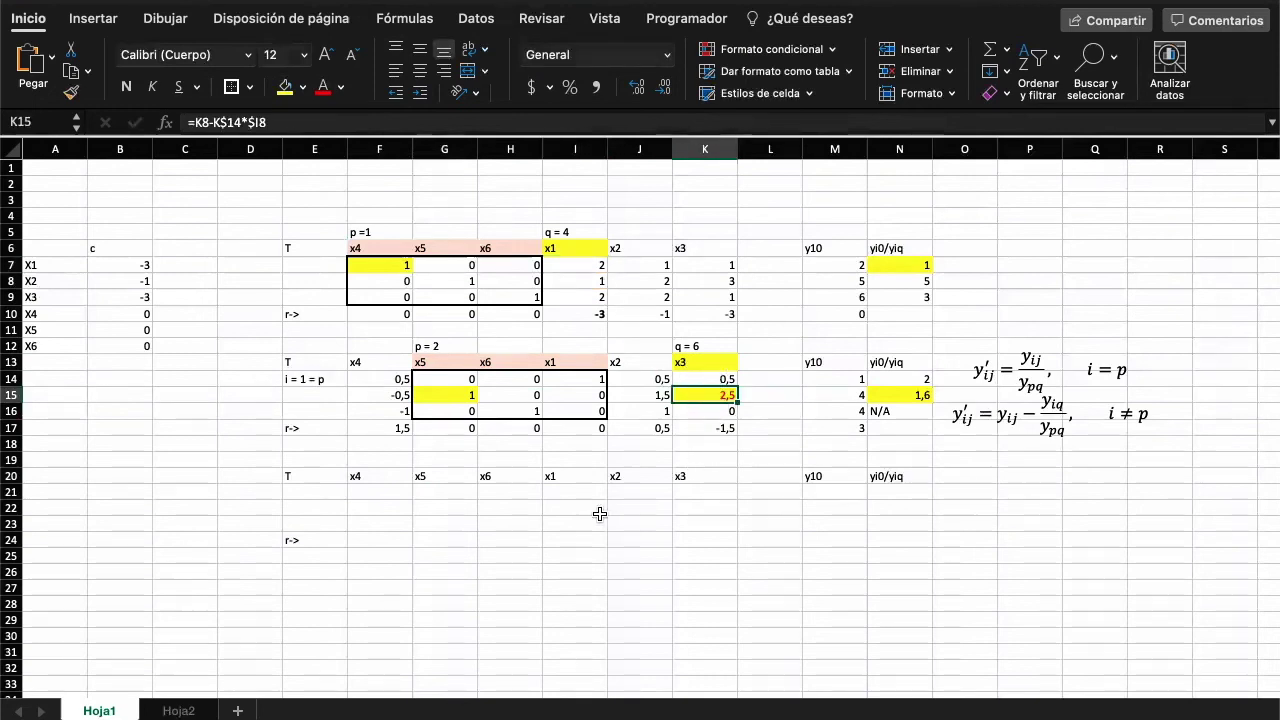
Step: Label the third tableau's pivot row with "i = 2 = p" in E22
click(381, 488)
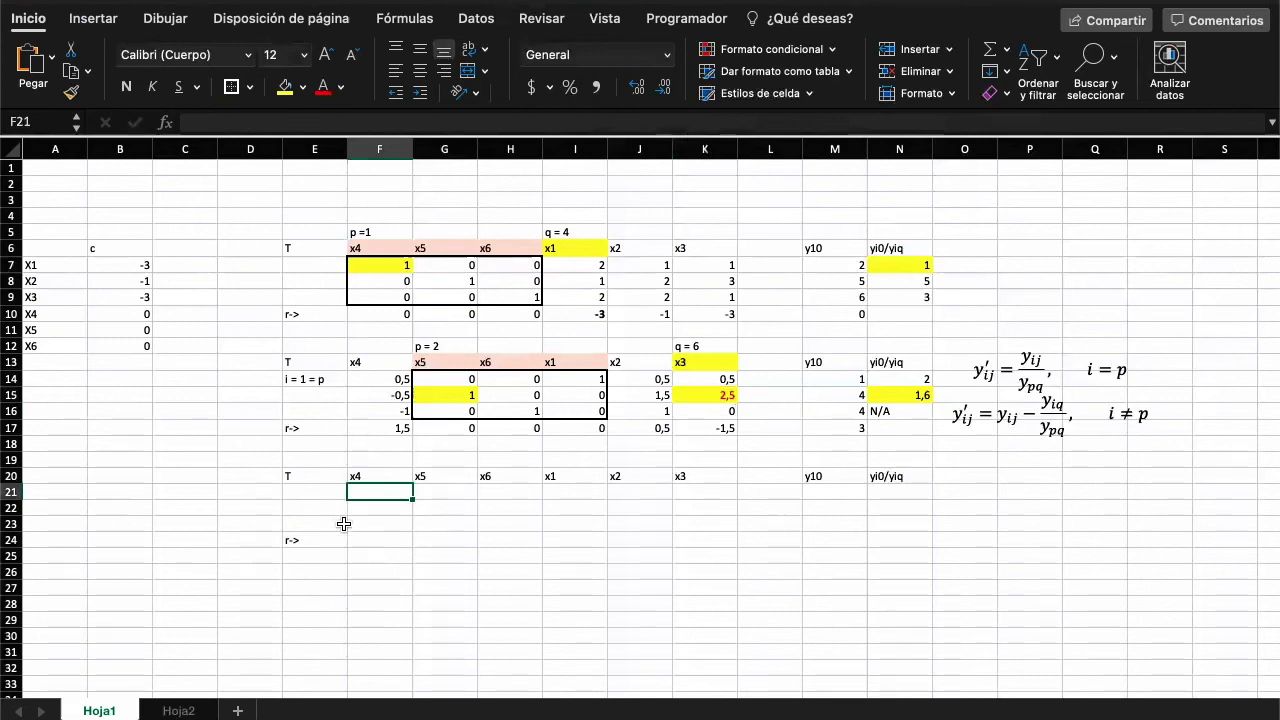
click(310, 503)
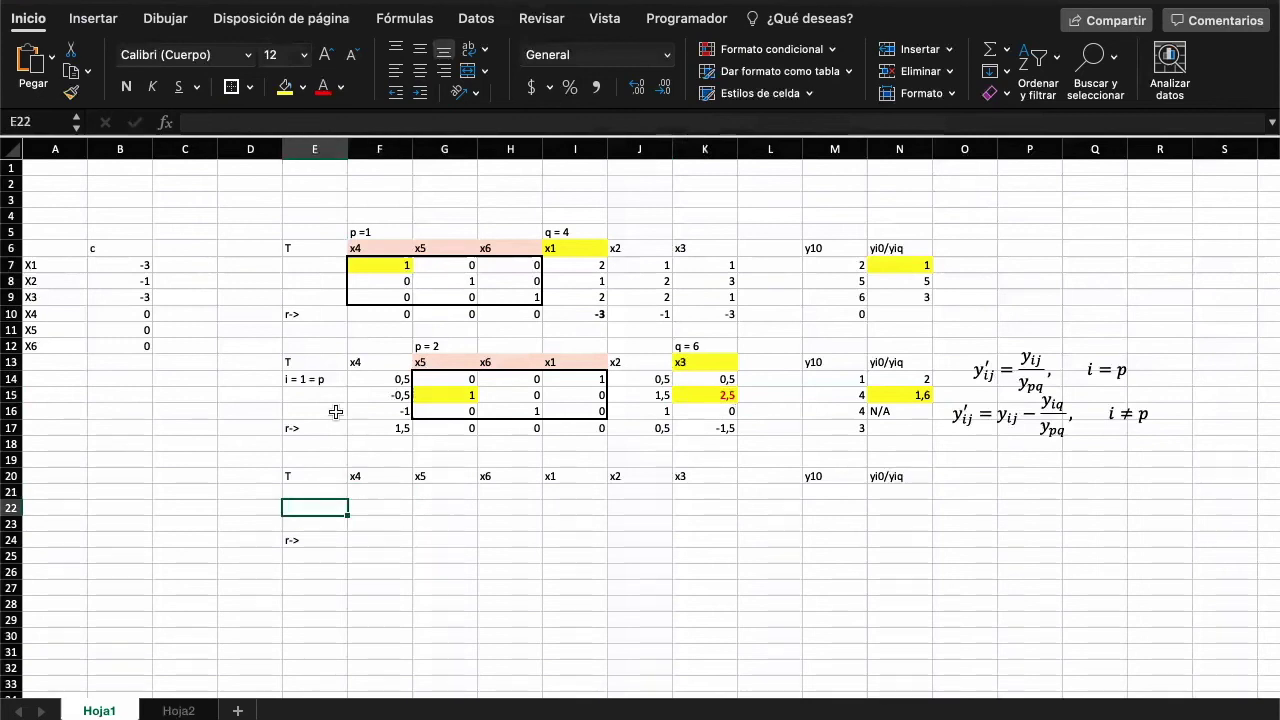
text(i = 2 = p)
key(Return)
Step: Enter the pivot row formula =K15/$K$15 in K22, with the divisor as an absolute reference
click(681, 507)
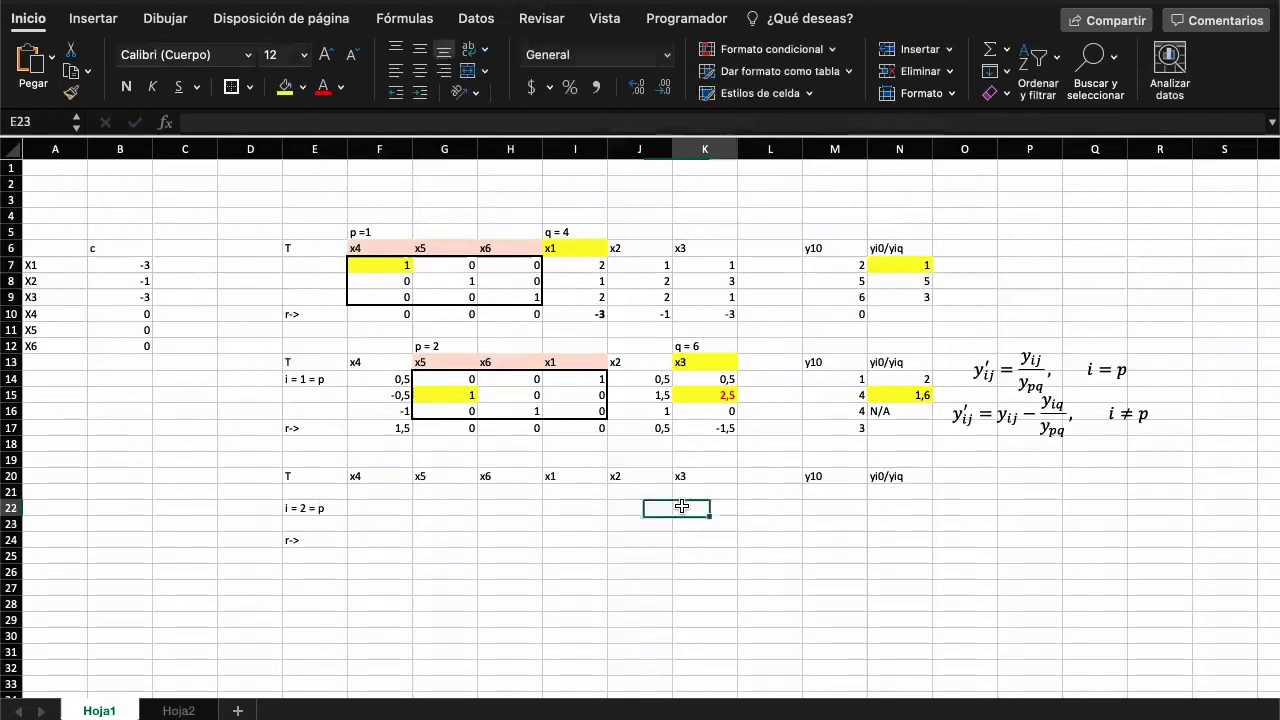
text(=)
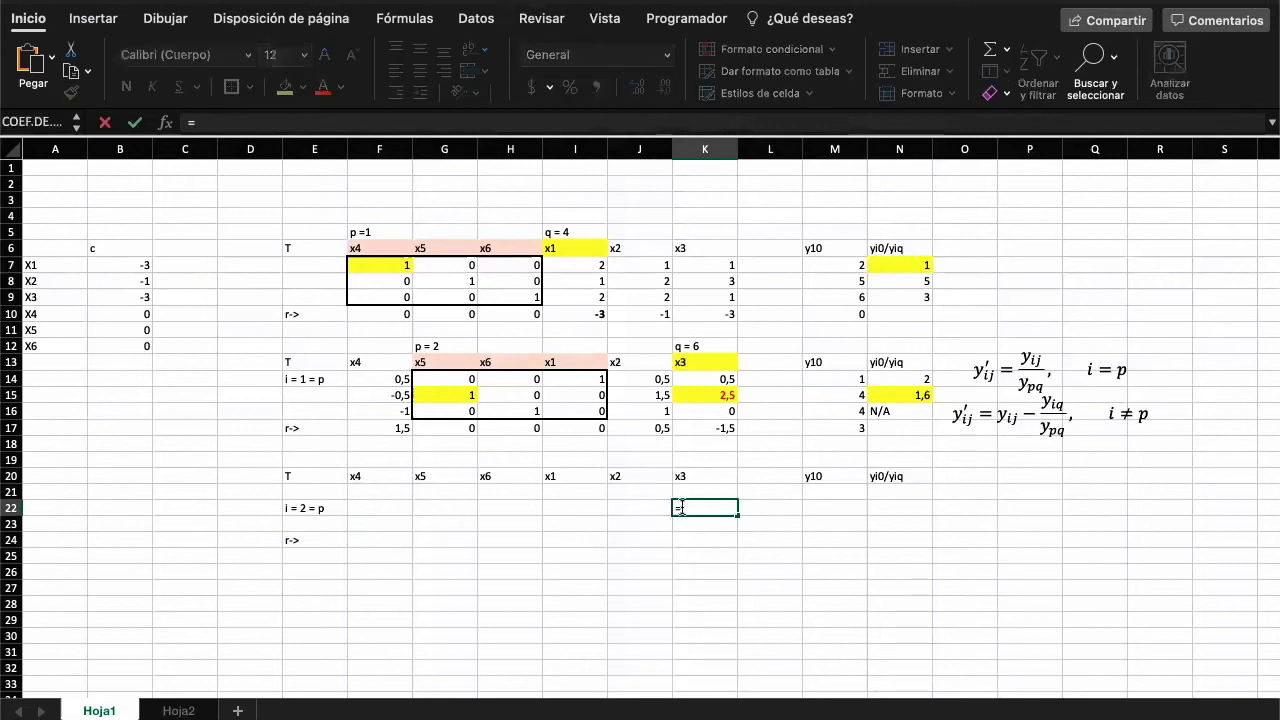
key(Up)
key(Up)
key(Up)
key(Up)
key(Up)
key(Up)
key(Up)
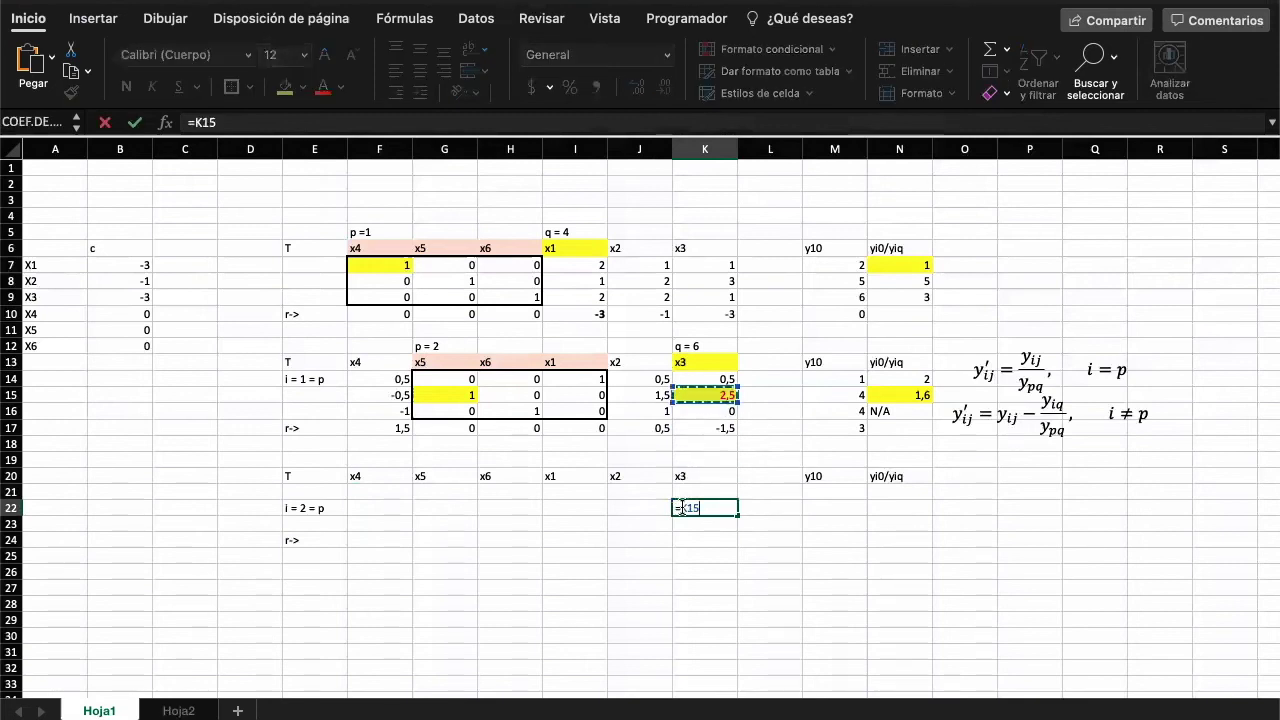
text(/)
key(Up)
key(Up)
key(Up)
key(Up)
key(Up)
key(Up)
key(Up)
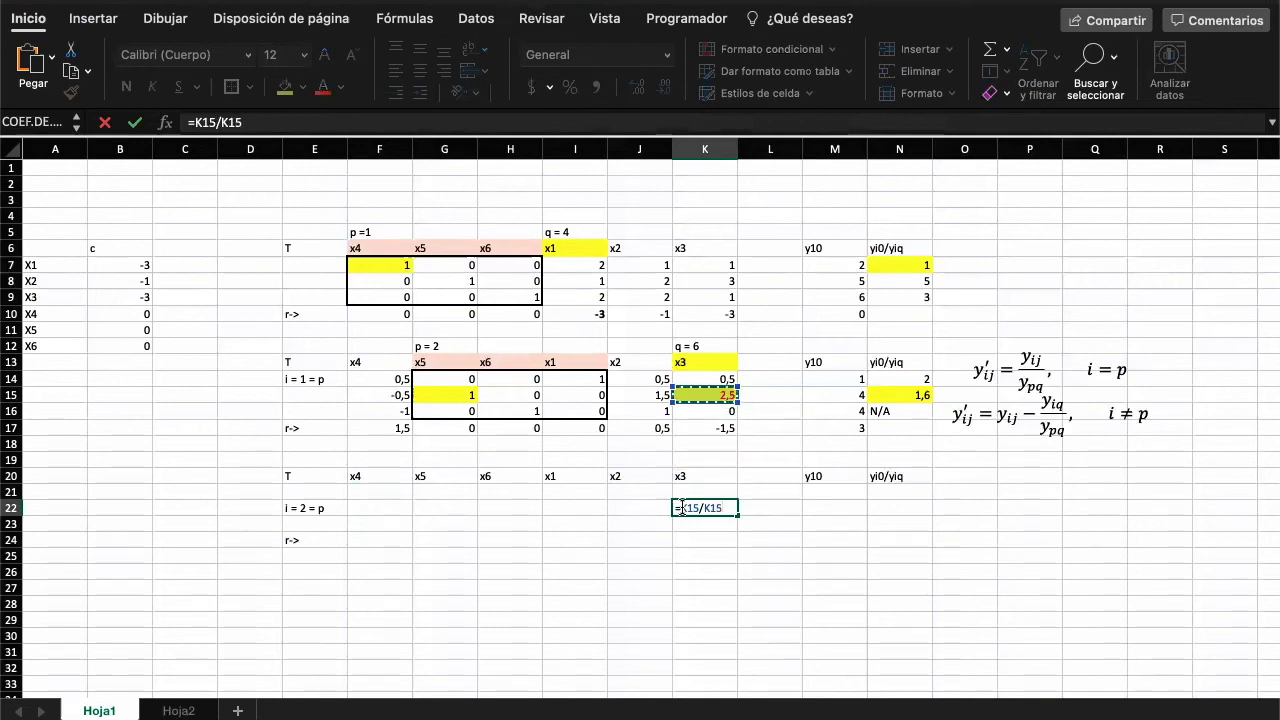
key(F4)
key(Return)
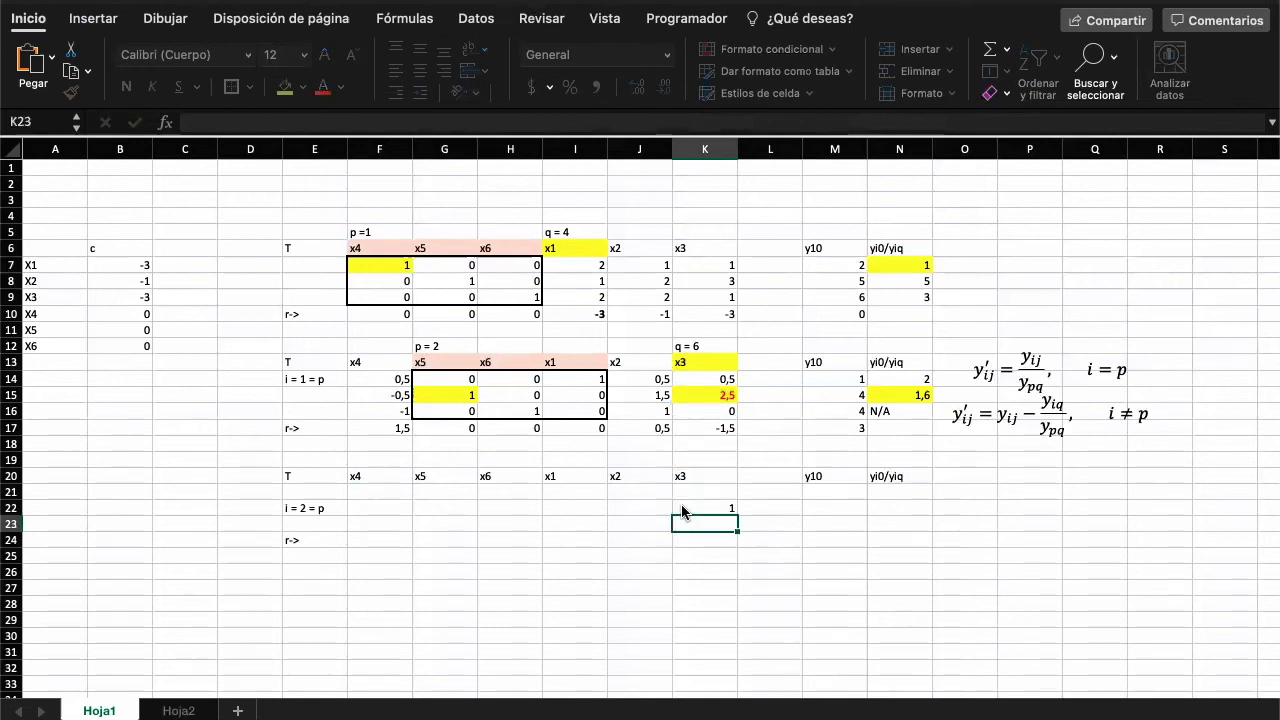
Step: Fill the K22 formula across to F22 and copy it into the y10 cell M22
click(688, 506)
drag(734, 512, 340, 540)
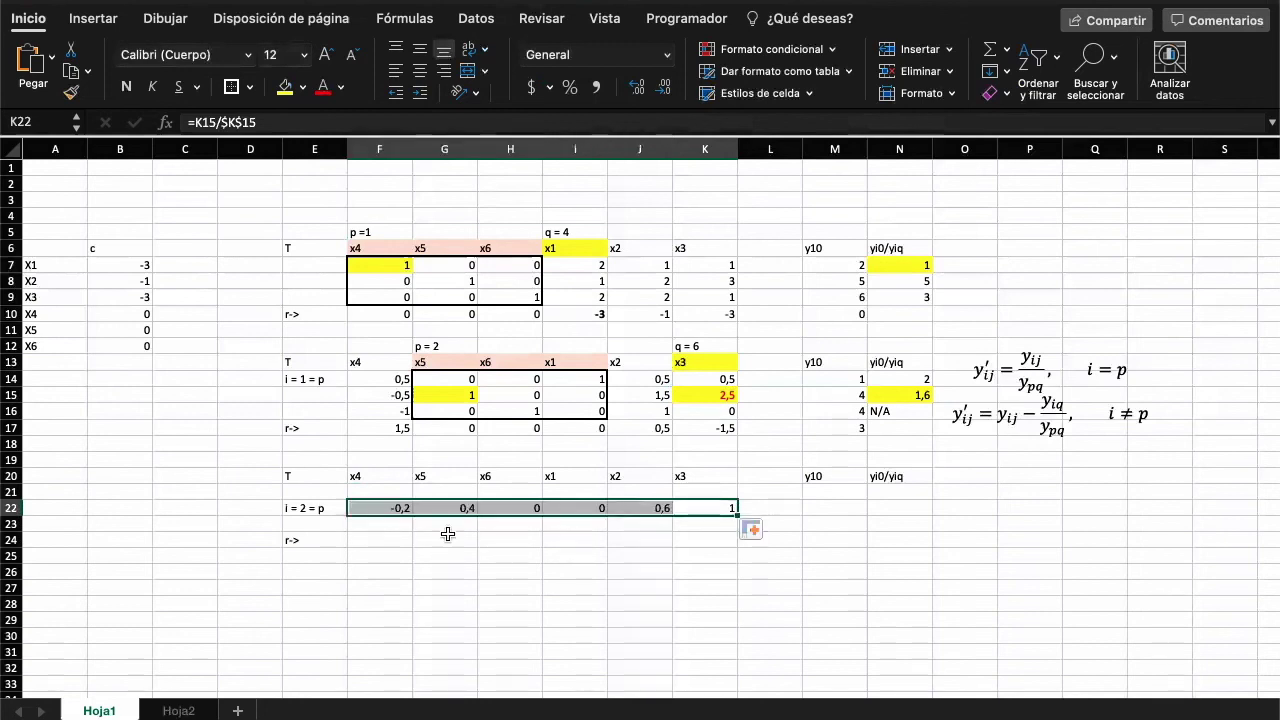
click(709, 507)
key(super+c)
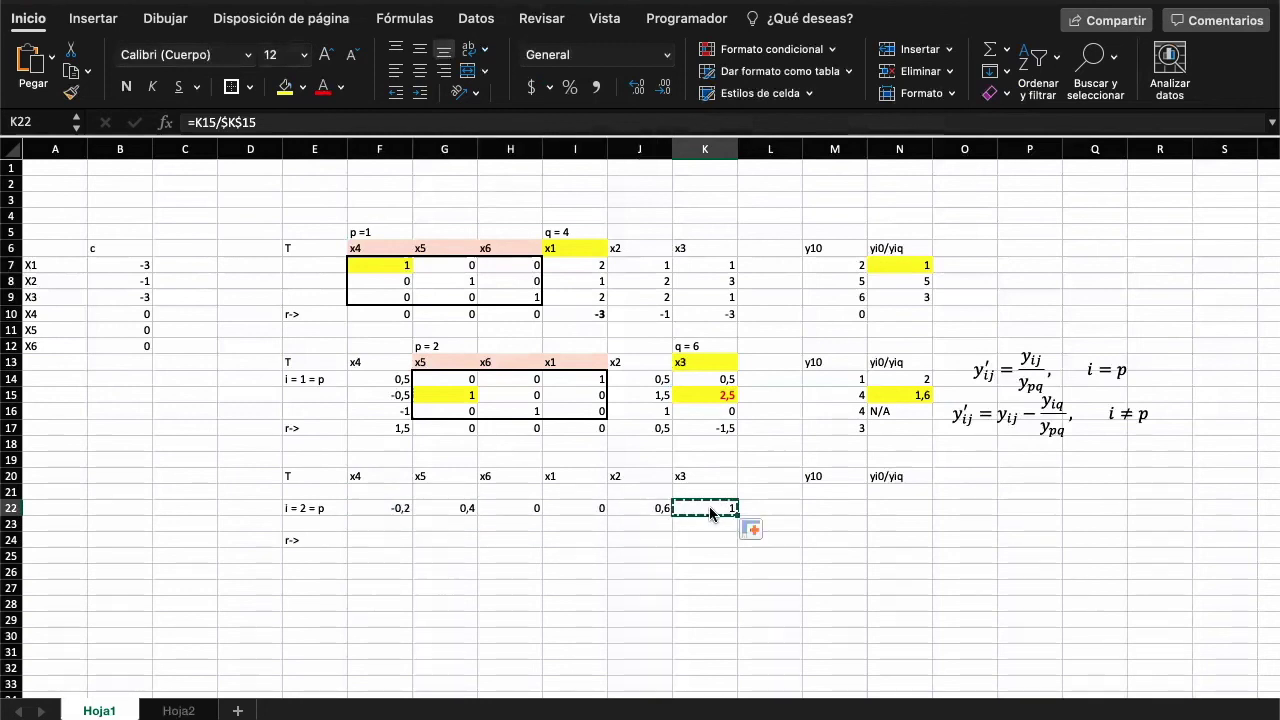
click(831, 504)
key(super+v)
key(Escape)
Step: Move the text box with the pivot formulas down beside the third tableau
click(1005, 380)
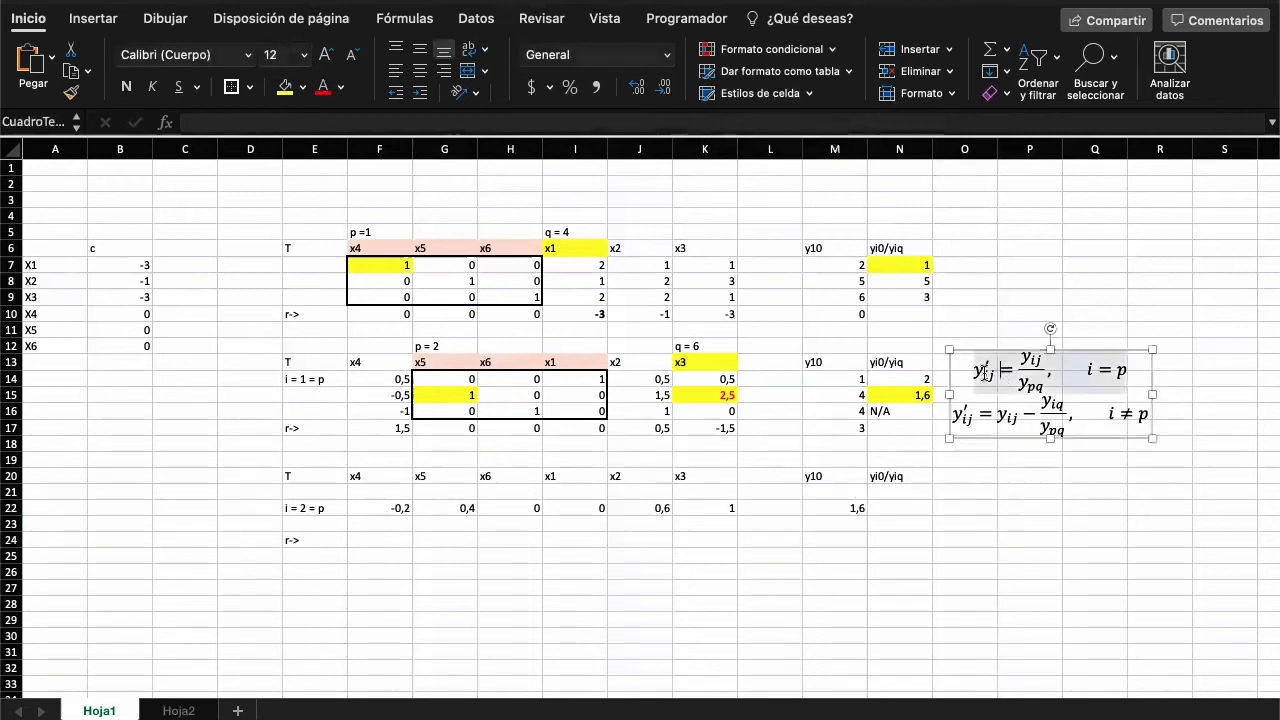
drag(1016, 487, 1016, 494)
click(770, 508)
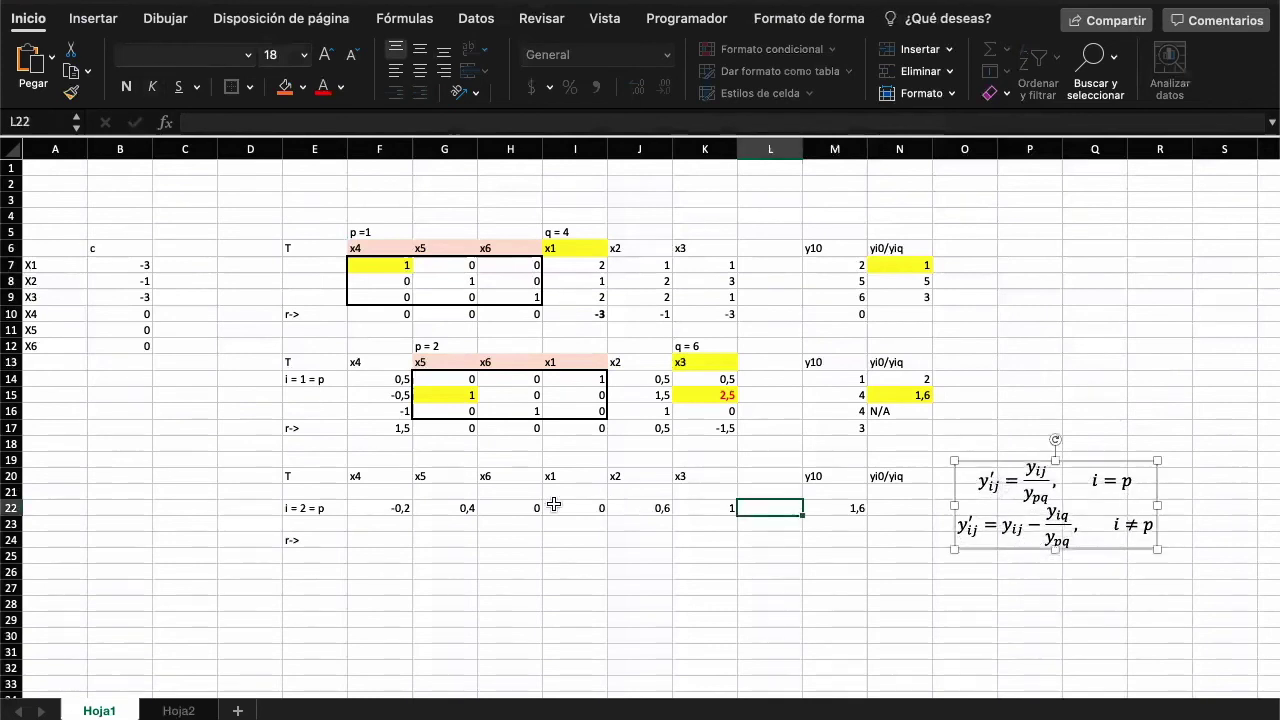
Step: Label the first row of the third tableau with "i = 1" in E21
click(342, 493)
text(i = 1)
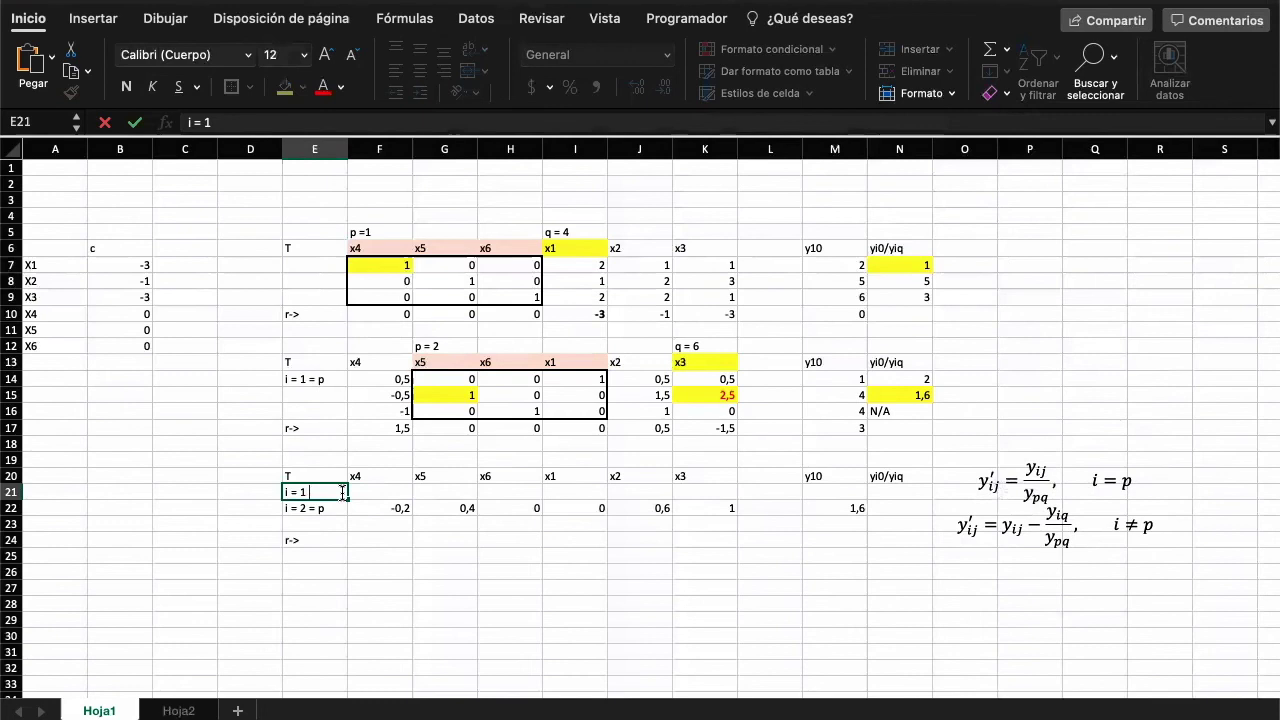
key(Return)
Step: Build the non-pivot row formula =F14-F22*K14 in F21, following the i ≠ p expression in the text box
click(1042, 545)
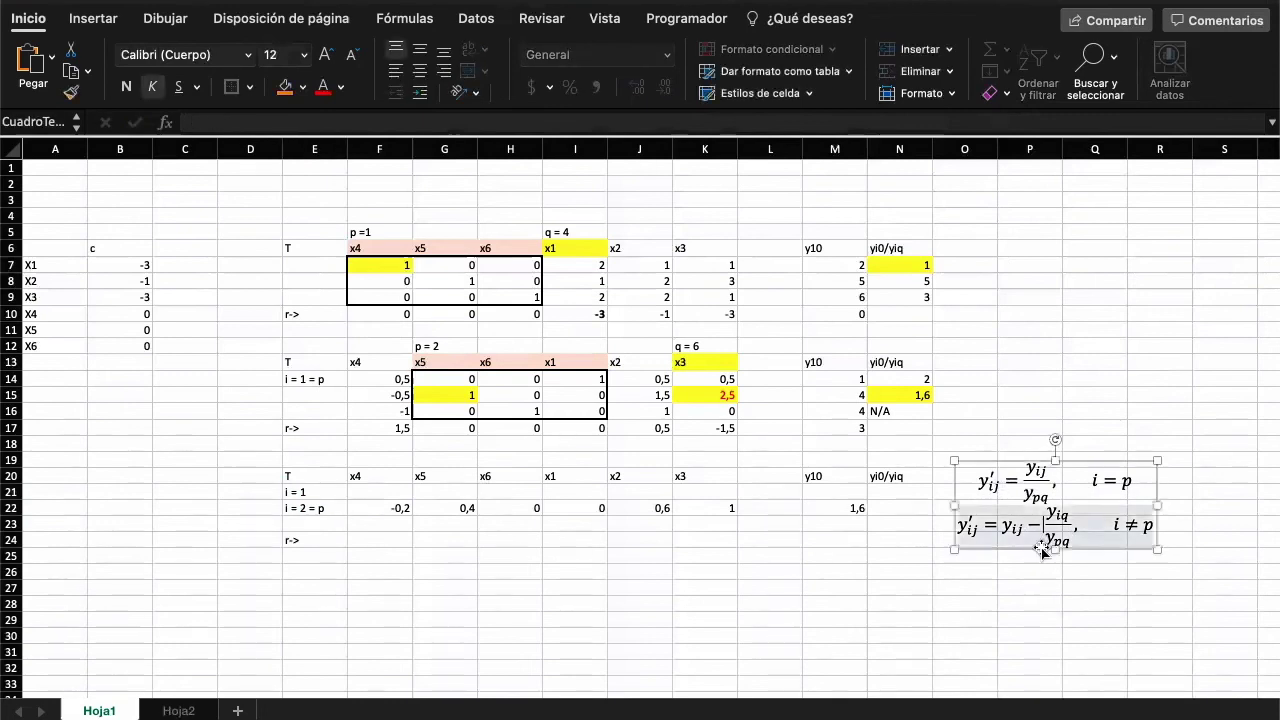
scroll(582, 541, up, 5)
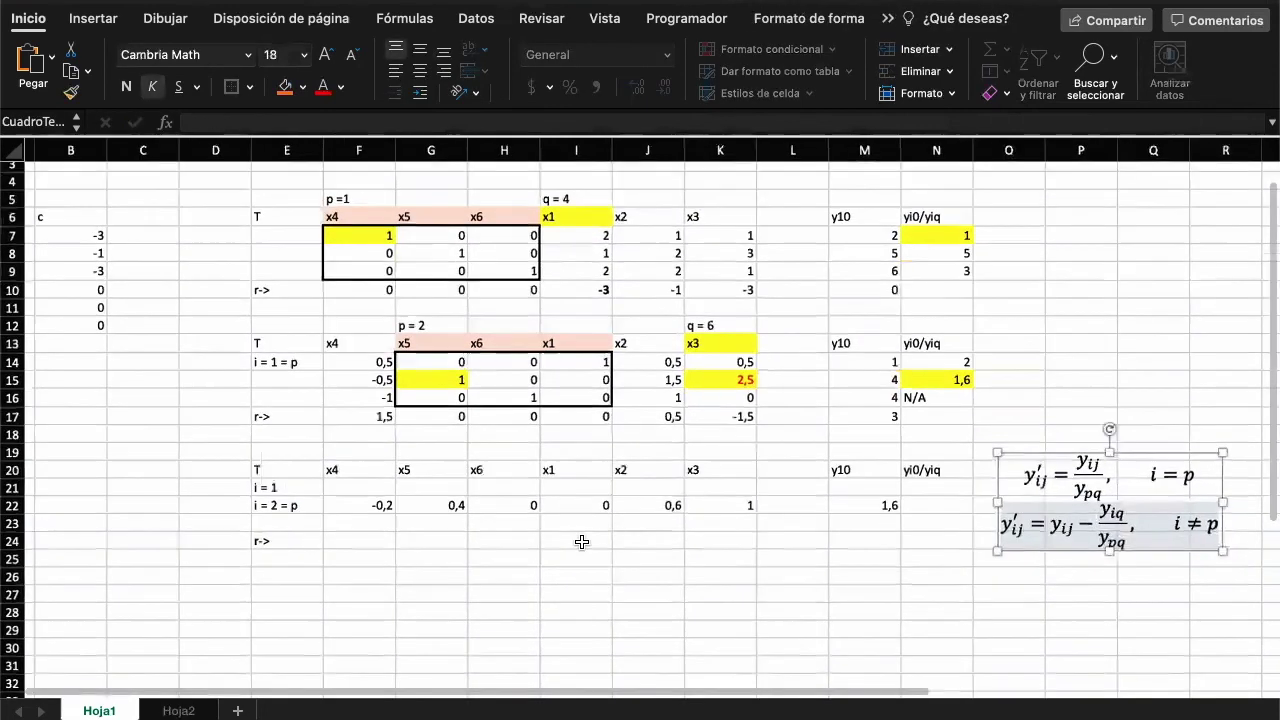
scroll(806, 576, up, 1)
scroll(806, 576, down, 1)
scroll(806, 576, right, 2)
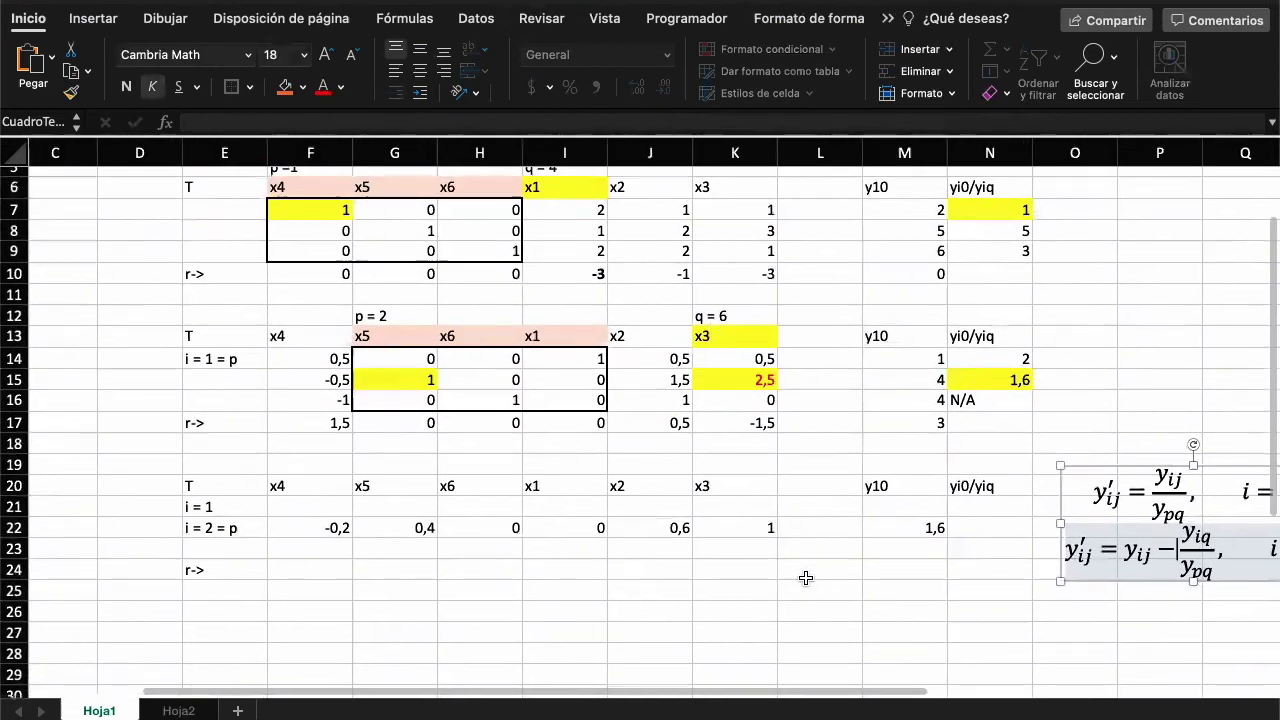
scroll(700, 560, left, 1)
scroll(596, 540, left, 2)
scroll(596, 540, up, 1)
click(634, 558)
click(388, 518)
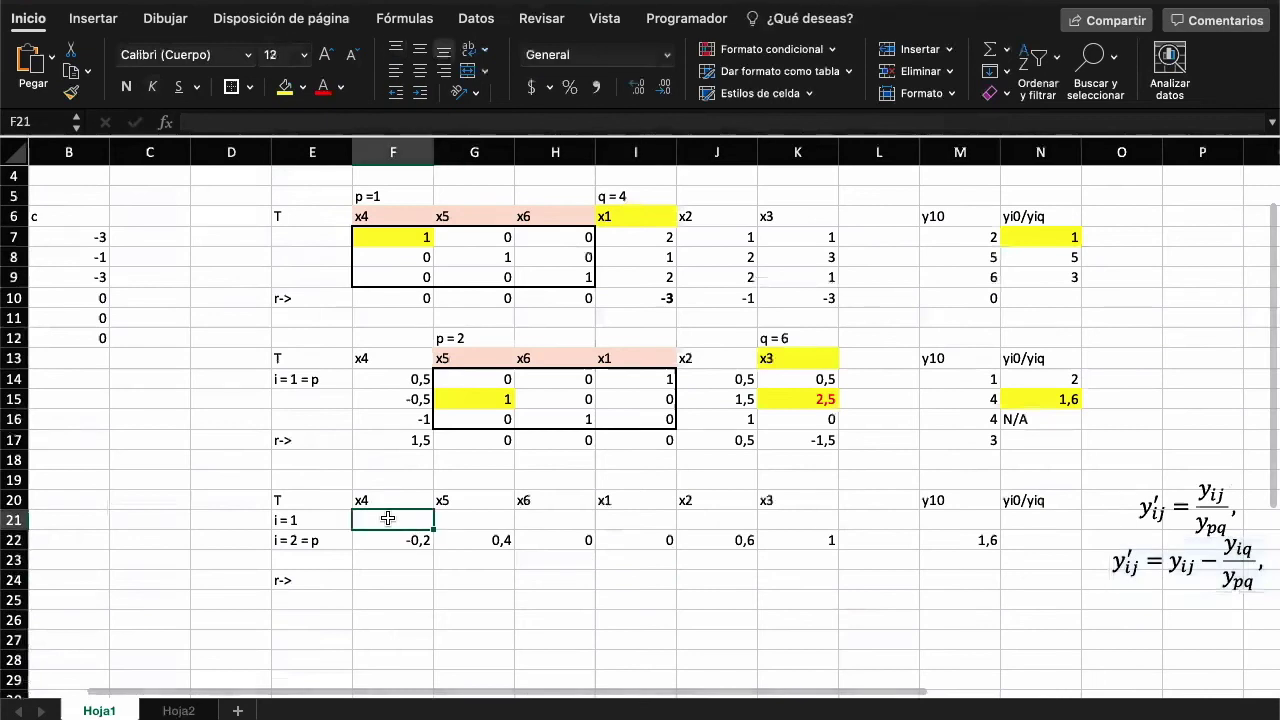
scroll(388, 518, right, 1)
text(=)
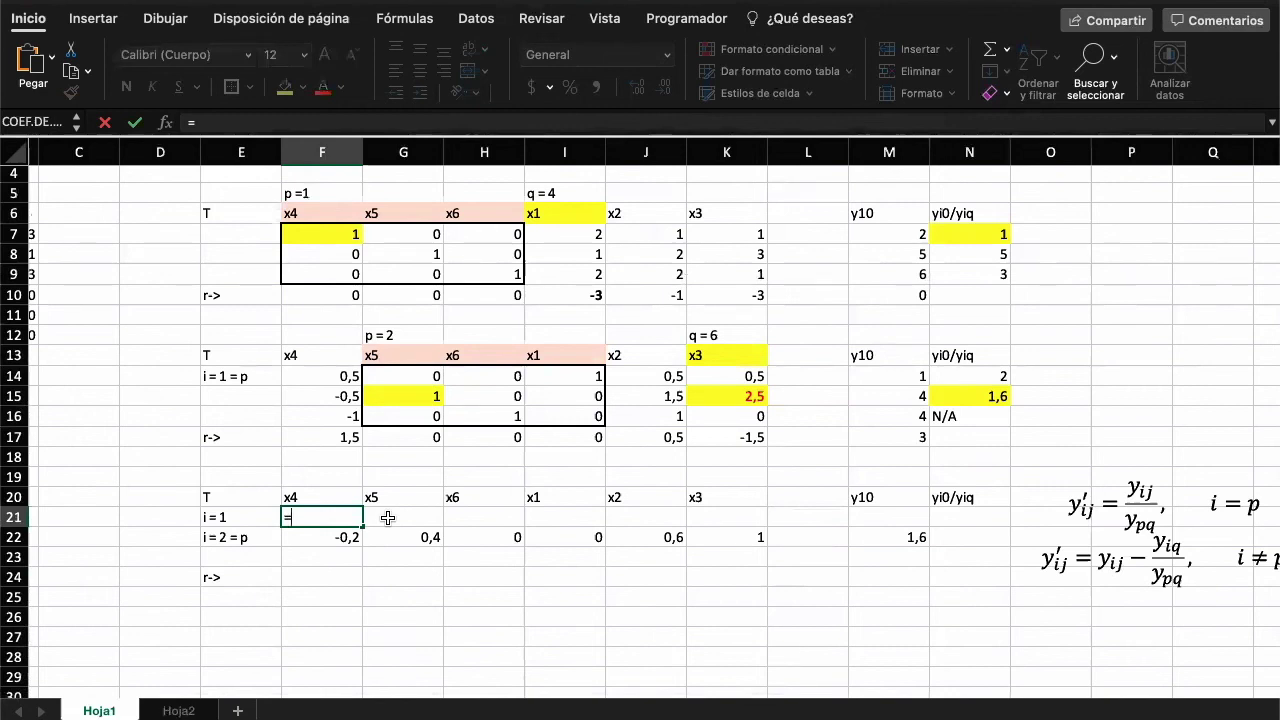
key(Up)
key(Up)
key(Up)
key(Up)
key(Up)
key(Up)
key(Up)
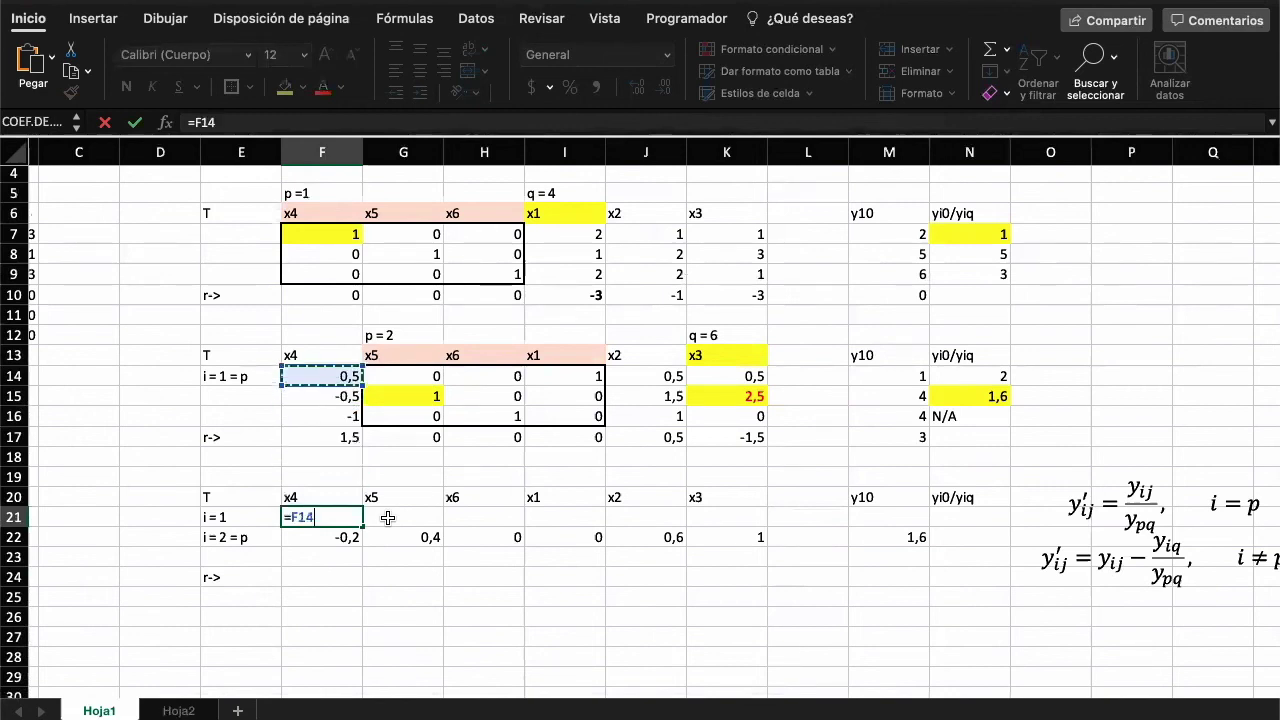
text(-)
key(Down)
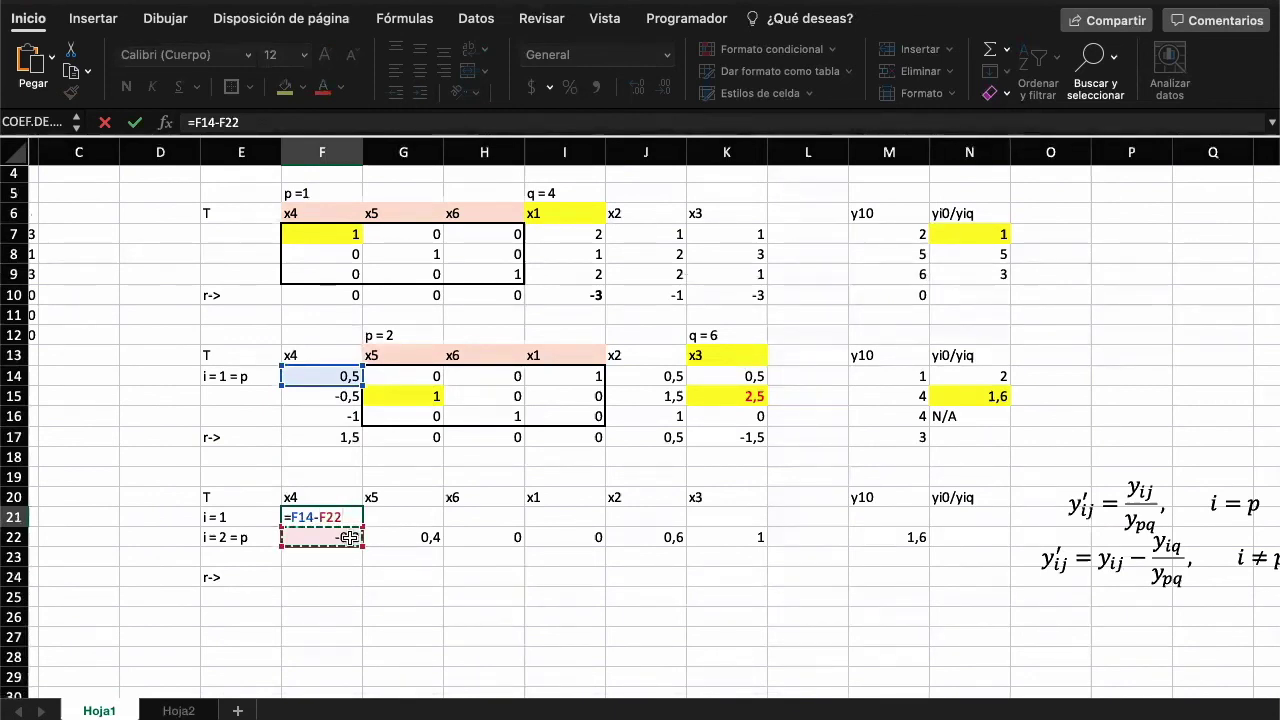
text(*)
click(752, 376)
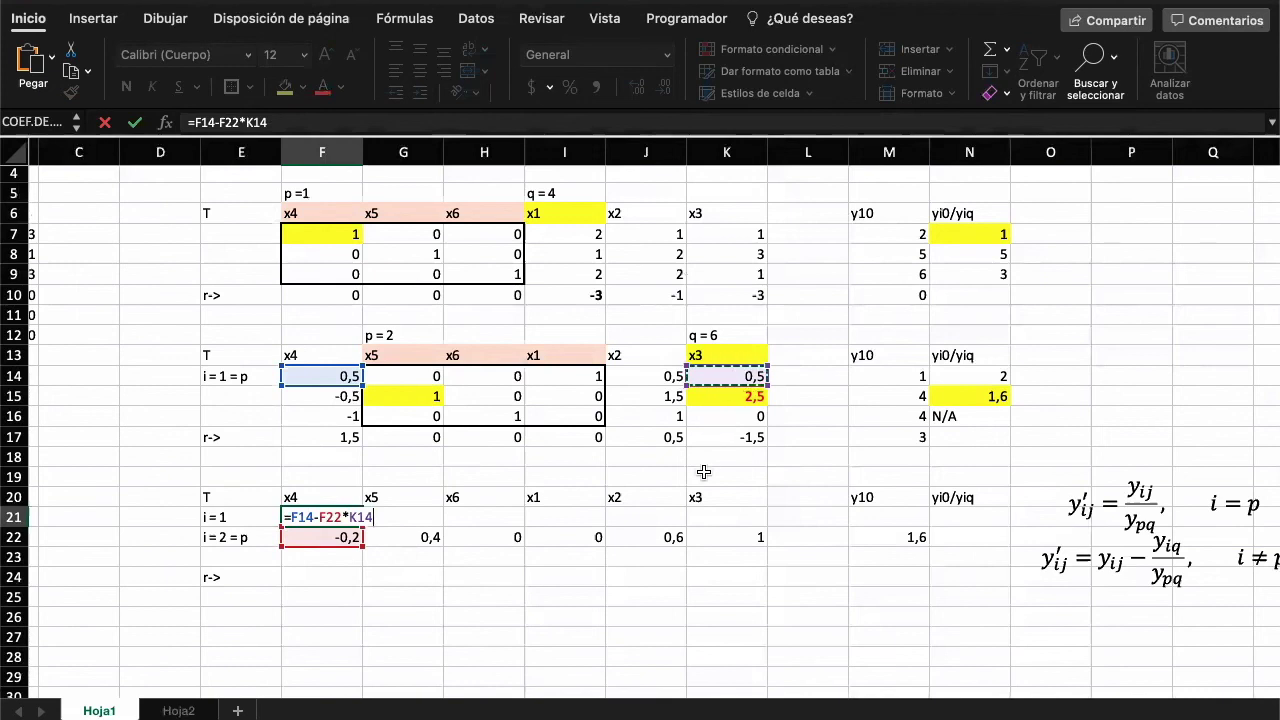
Step: Lock the column of K14 and the row of F22 so the F21 formula is entered as =F14-F$22*$K14
click(376, 519)
key(F4)
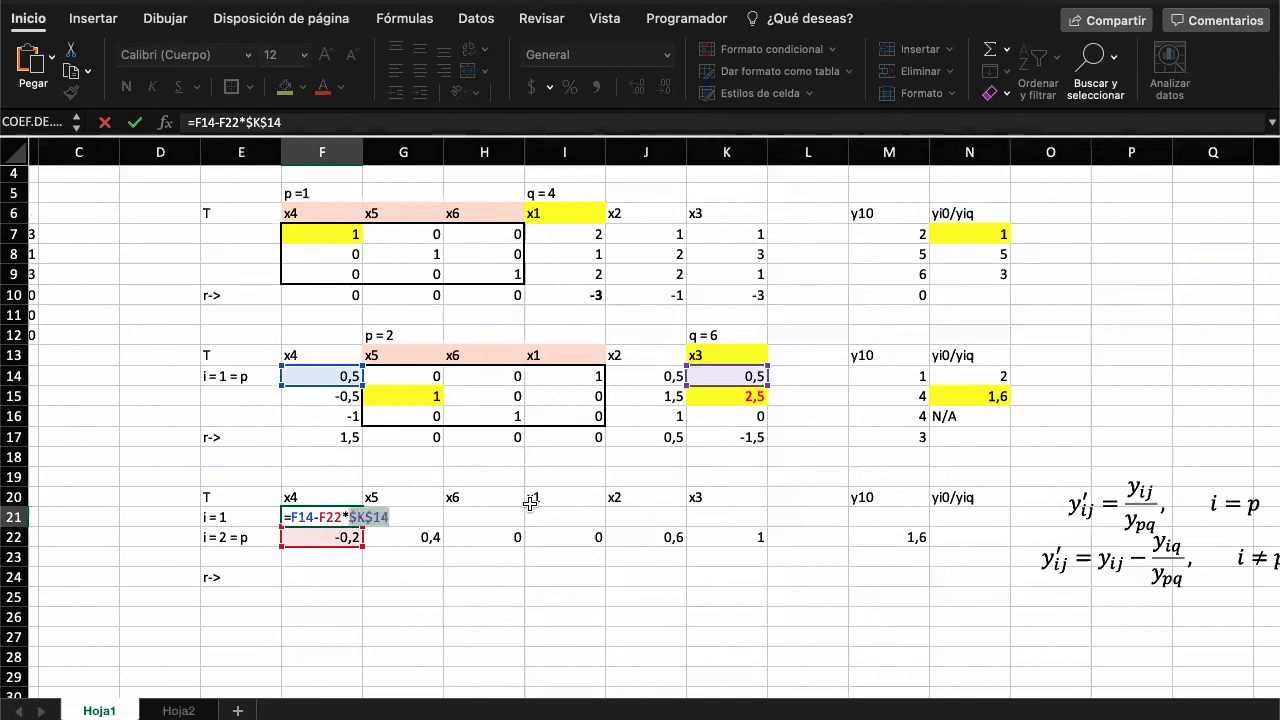
key(F4)
key(F4)
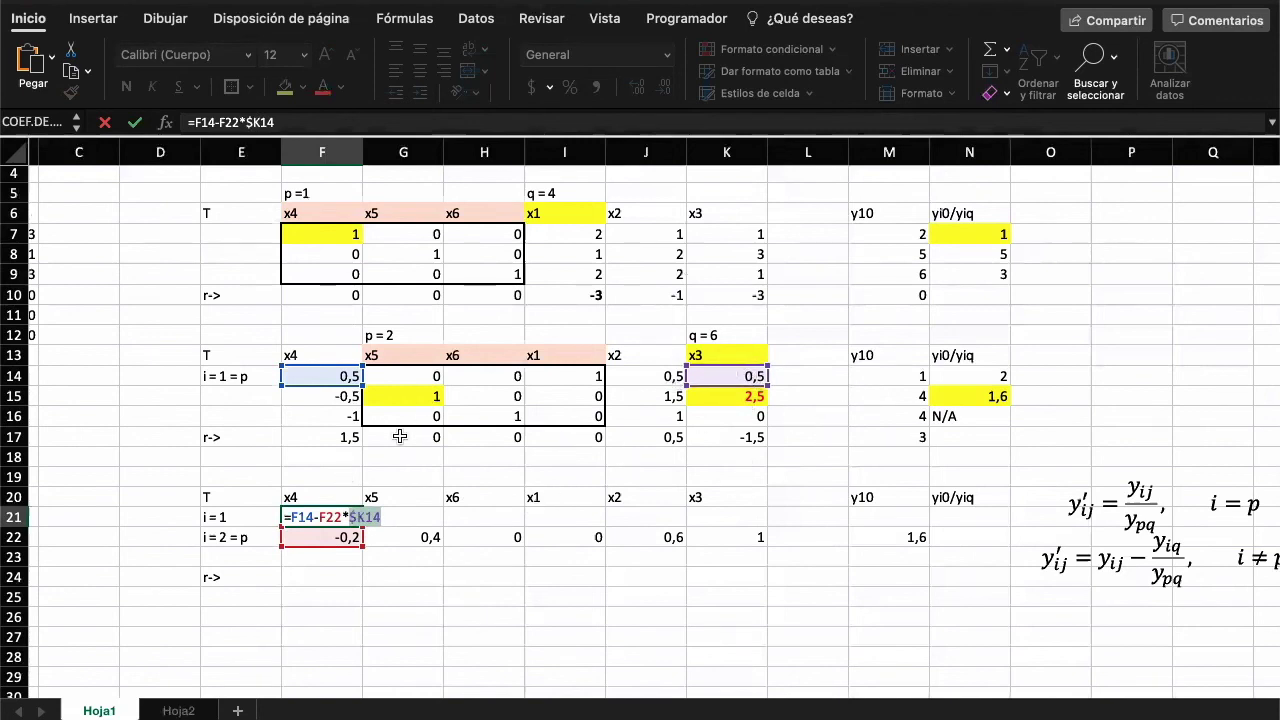
click(335, 514)
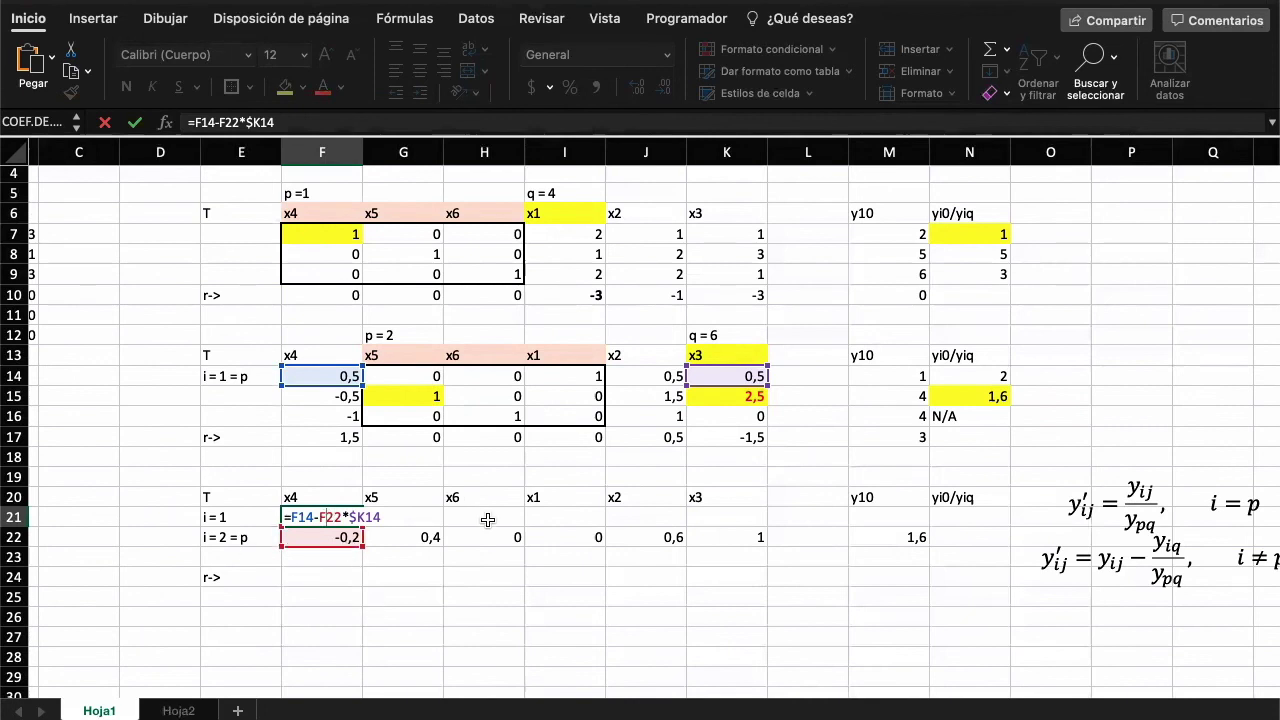
key(F4)
key(F4)
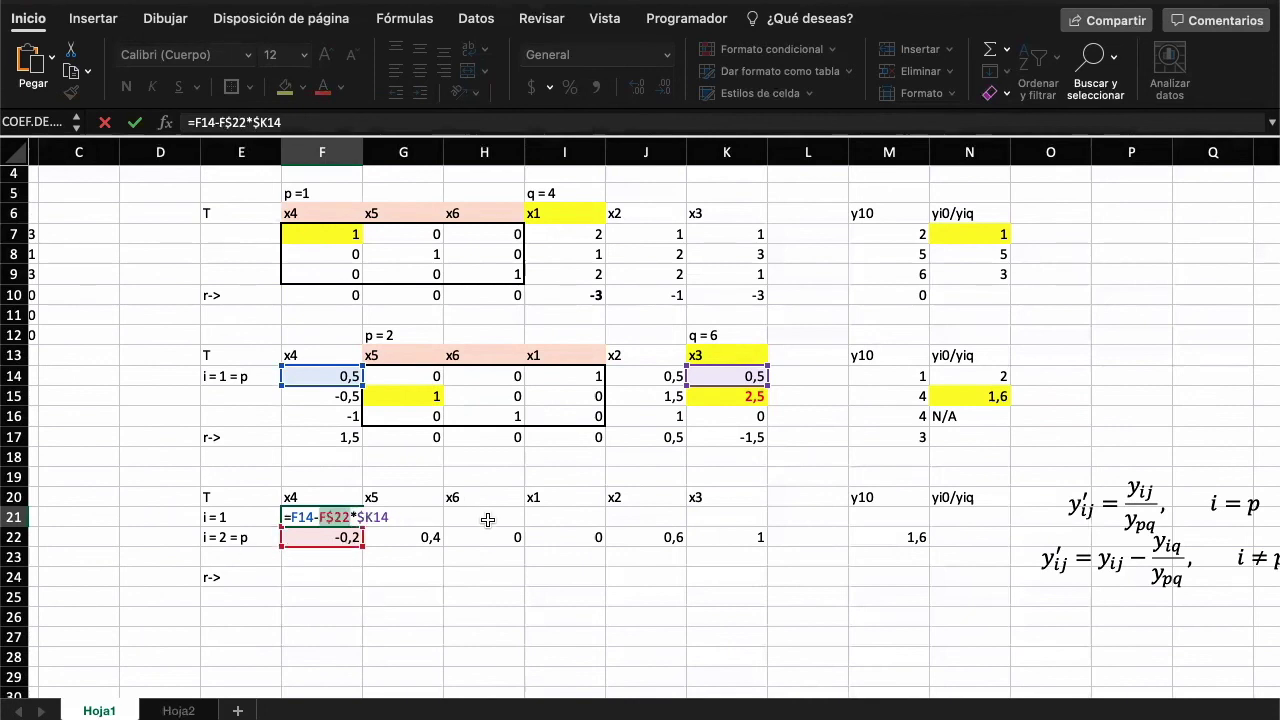
key(Return)
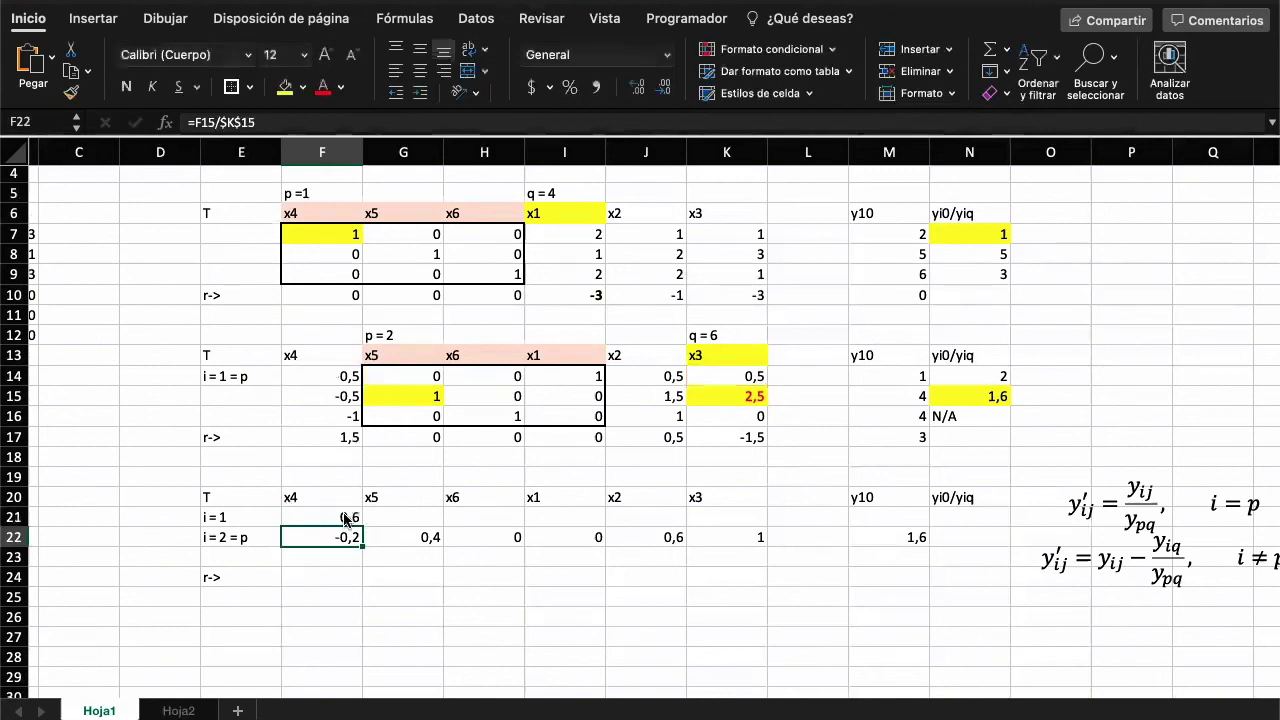
Step: Fill the F21 formula across to K21 and copy it into the y10 cell M21
click(349, 517)
drag(362, 524, 731, 524)
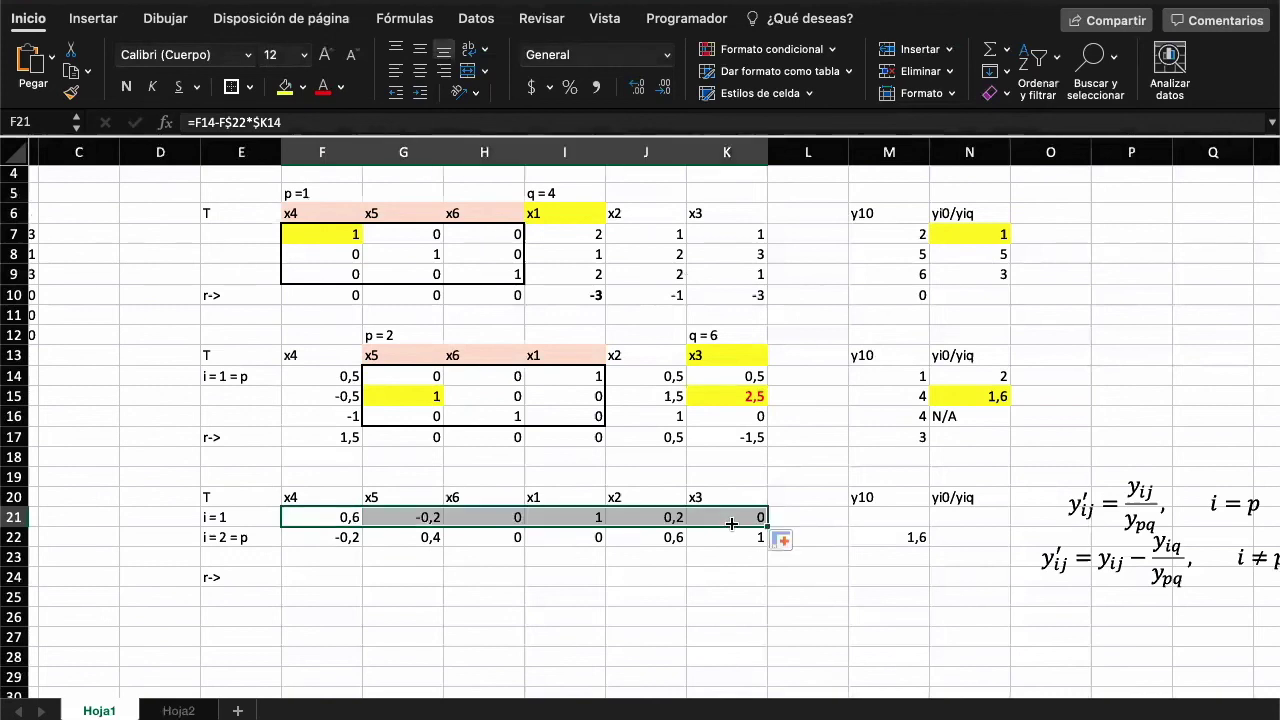
click(736, 537)
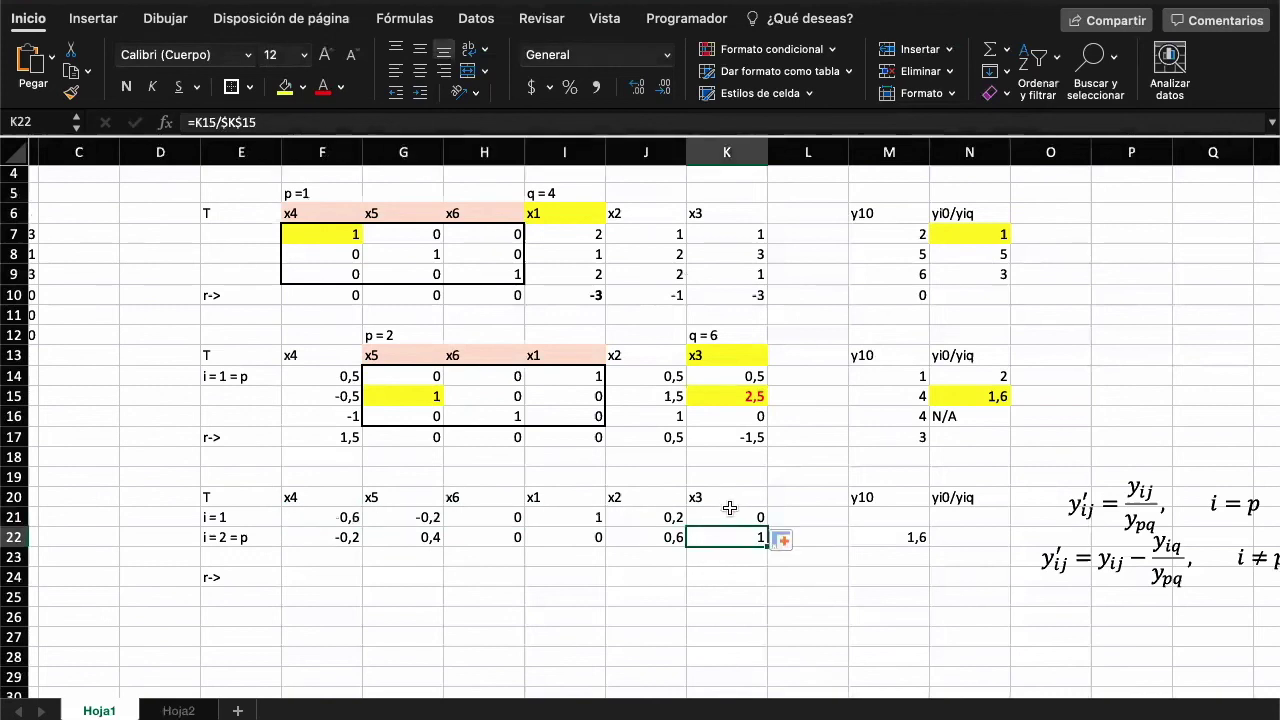
click(730, 514)
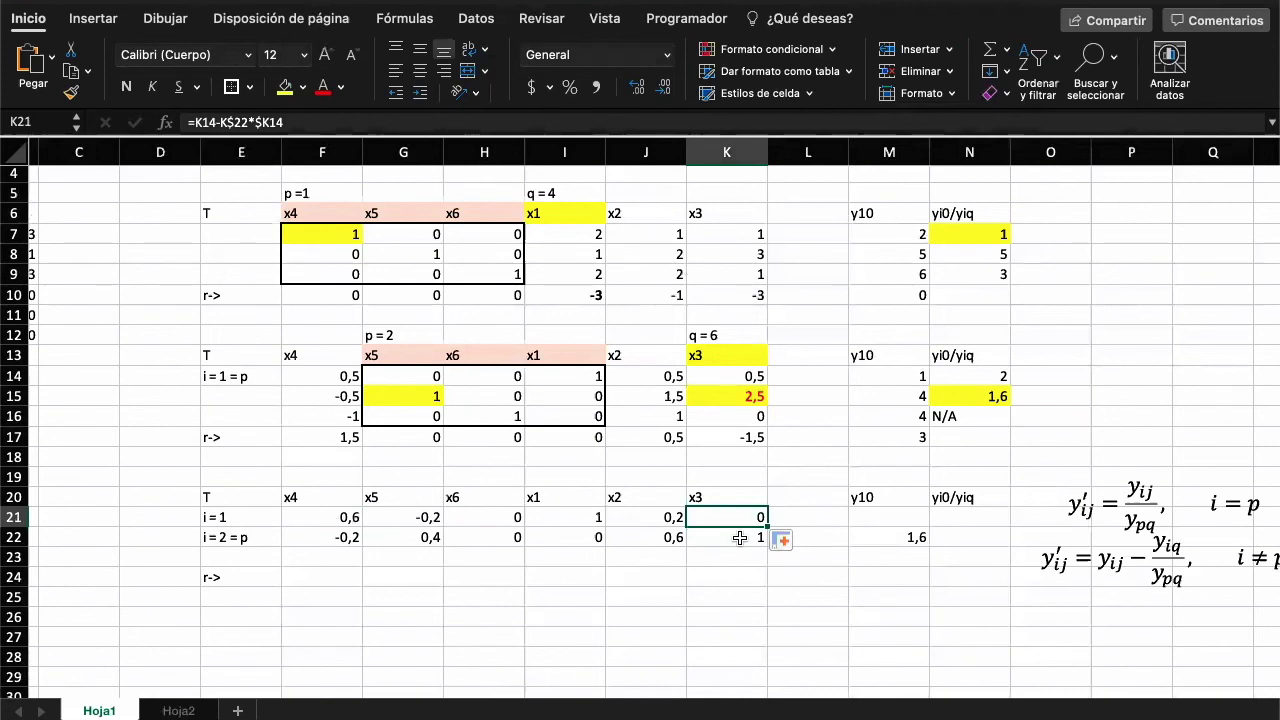
click(740, 538)
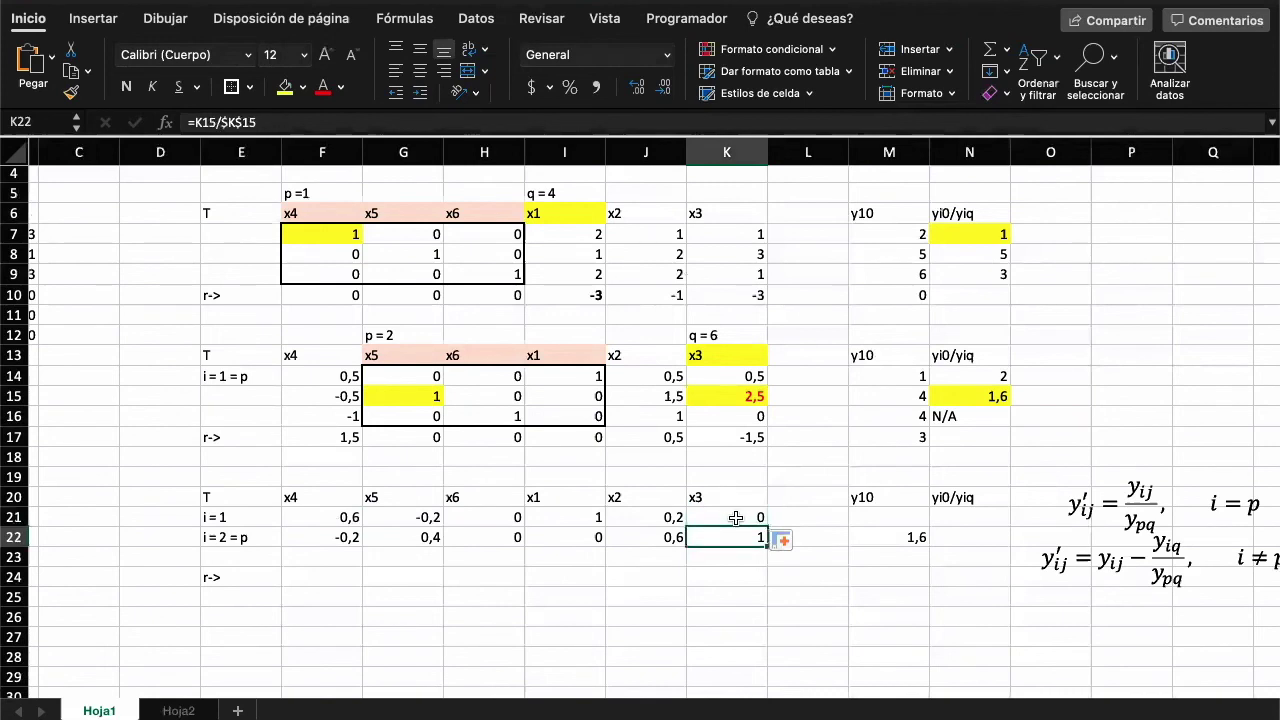
click(737, 516)
key(ctrl+c)
click(882, 515)
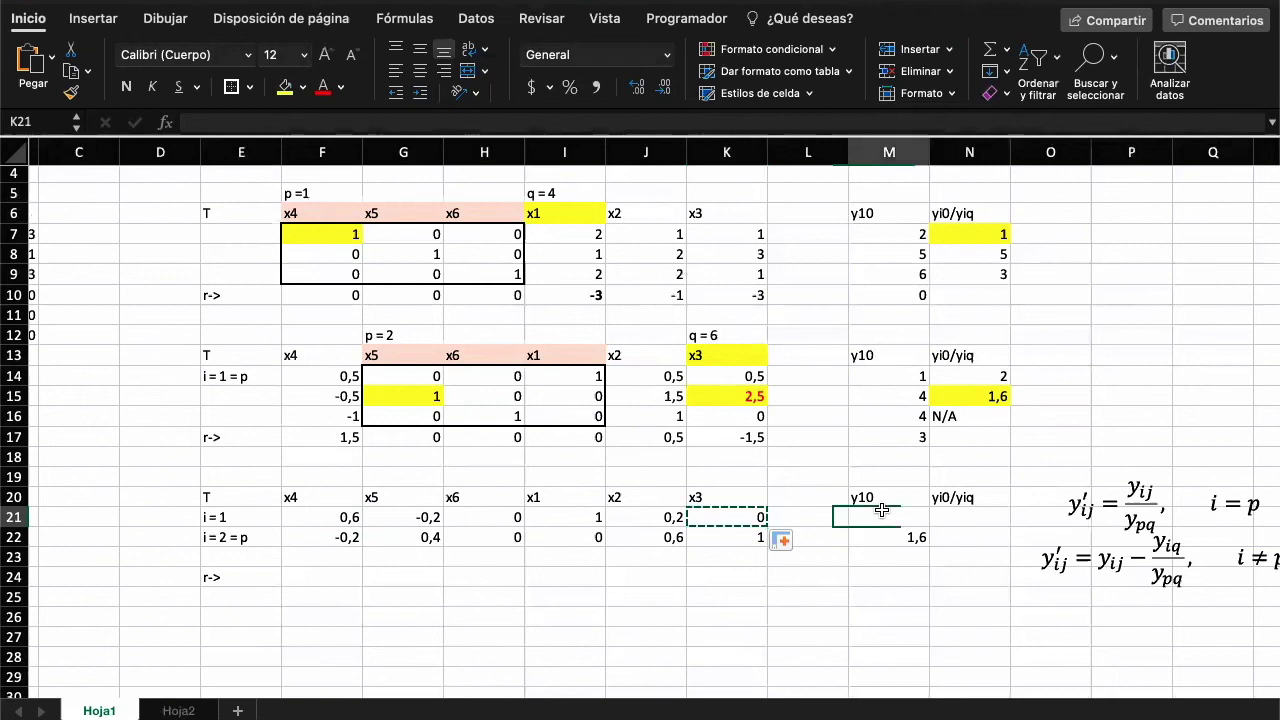
key(ctrl+v)
Step: Copy the formulas in F21:M21 into row 23 of the third tableau, starting at F23
shift+click(320, 517)
key(ctrl+c)
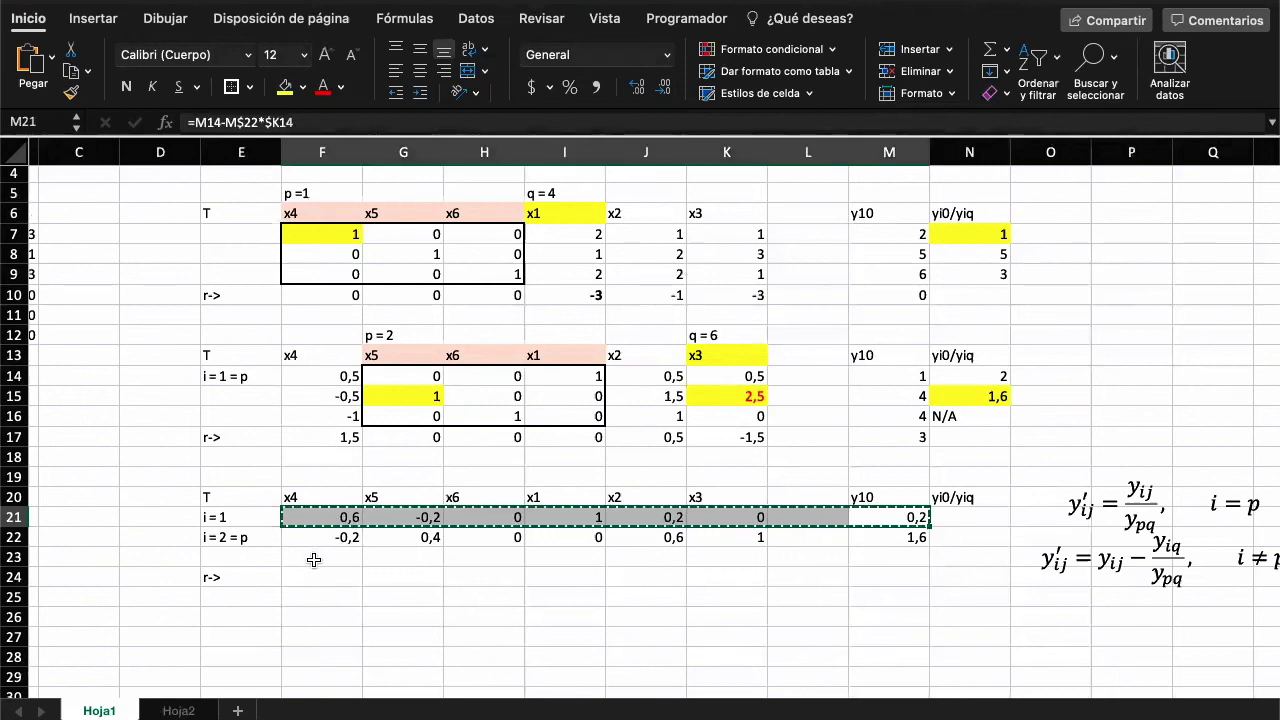
click(305, 558)
key(ctrl+v)
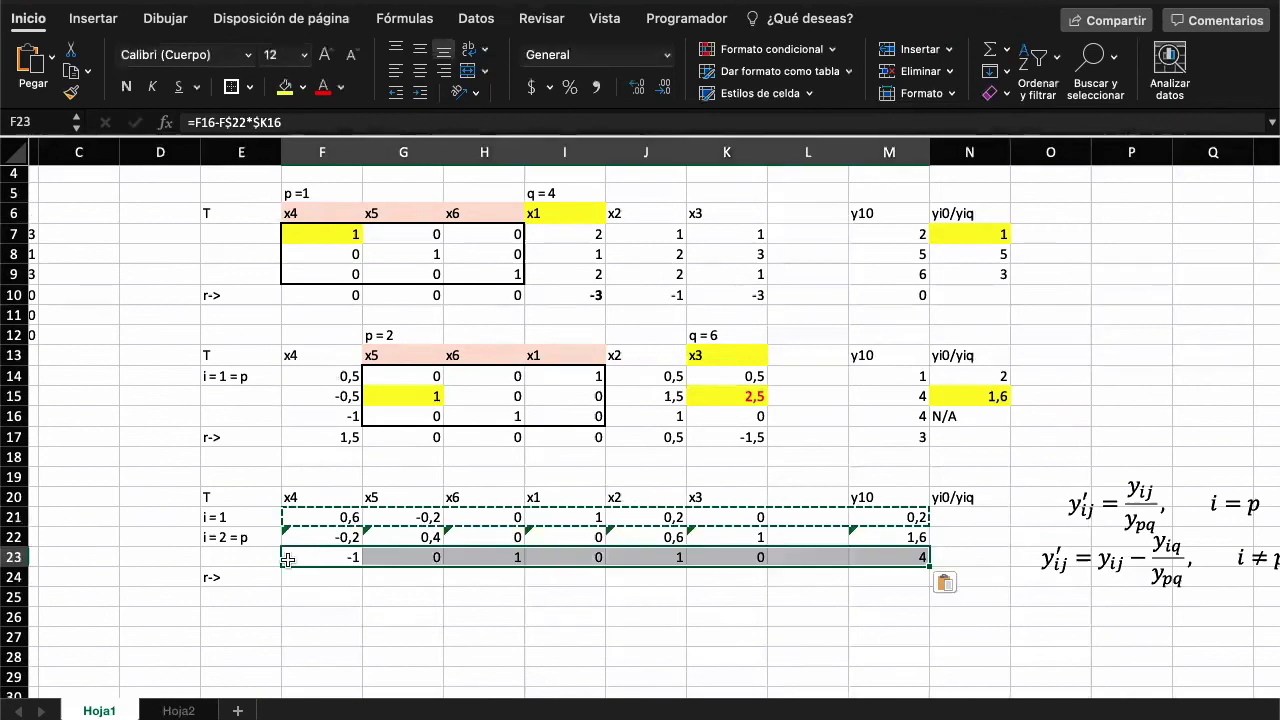
Step: Label the third tableau's last constraint row with "i = 3" in E23, keeping "r->" in E24
click(233, 557)
text(i = 3)
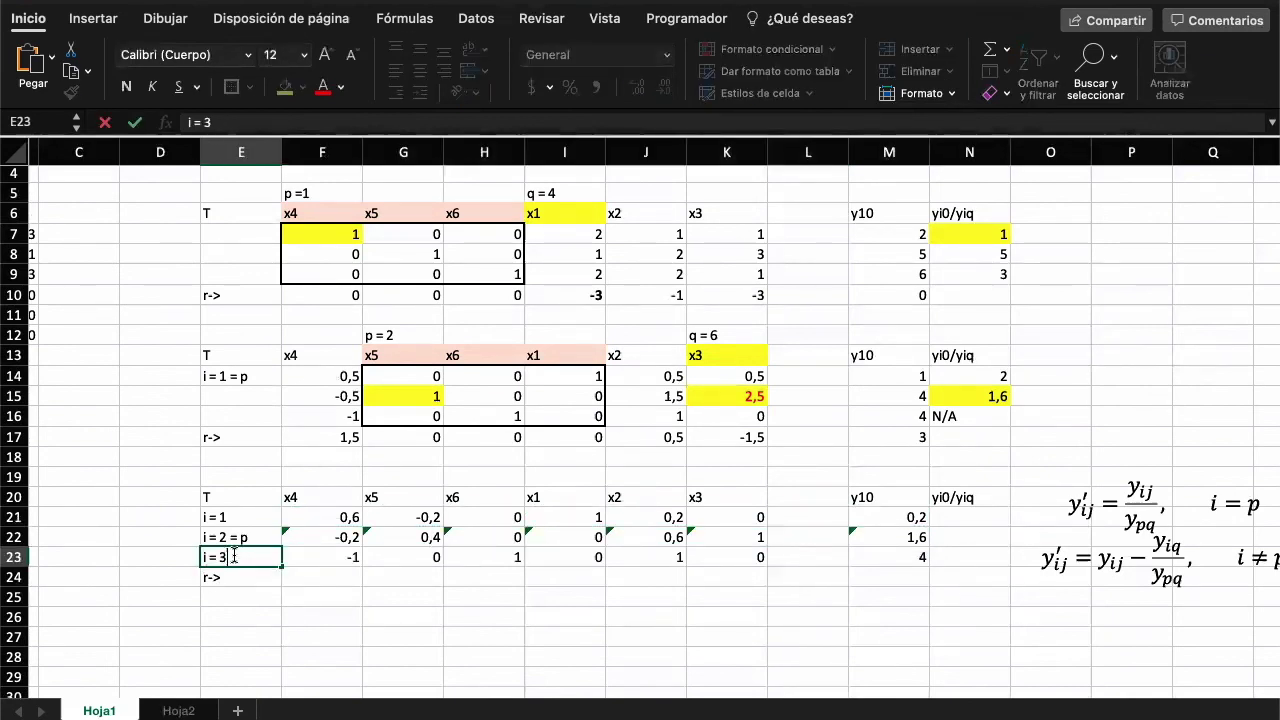
key(Return)
text(r->)
key(ctrl+Return)
Step: Copy the formulas in F23:M23 into the r-> row of the third tableau, starting at F24
click(350, 553)
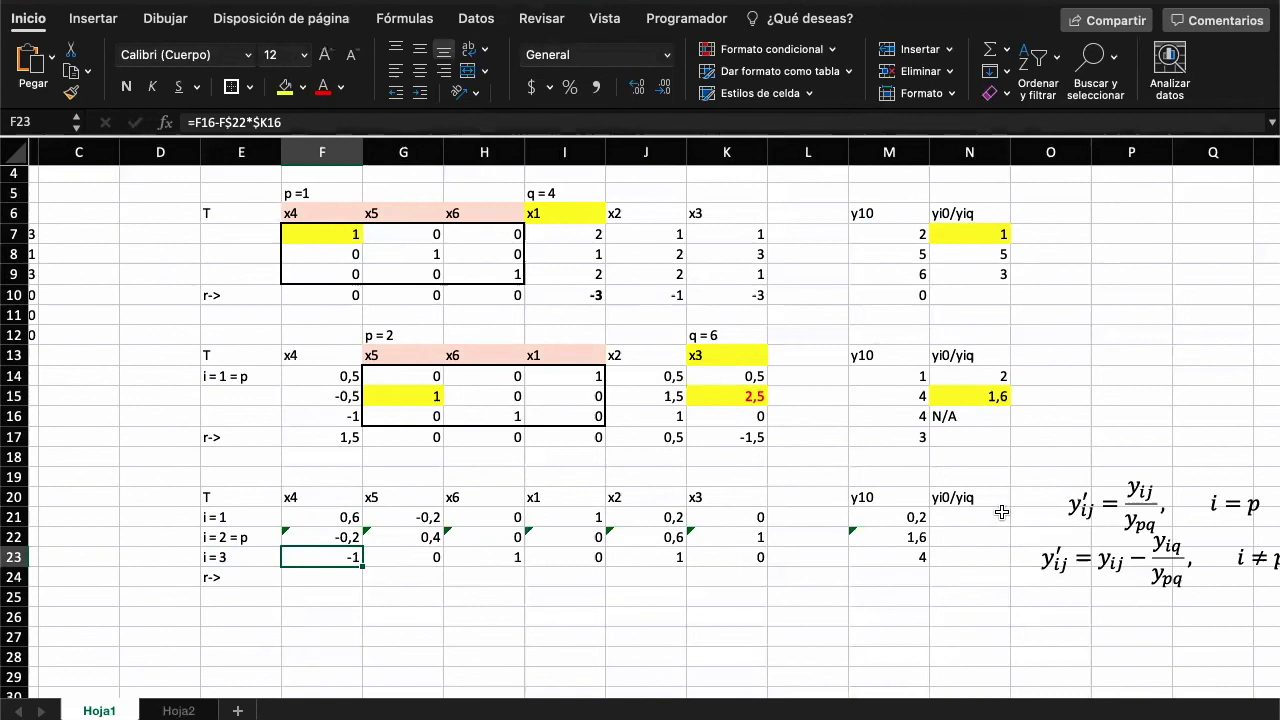
shift+click(888, 556)
key(ctrl+c)
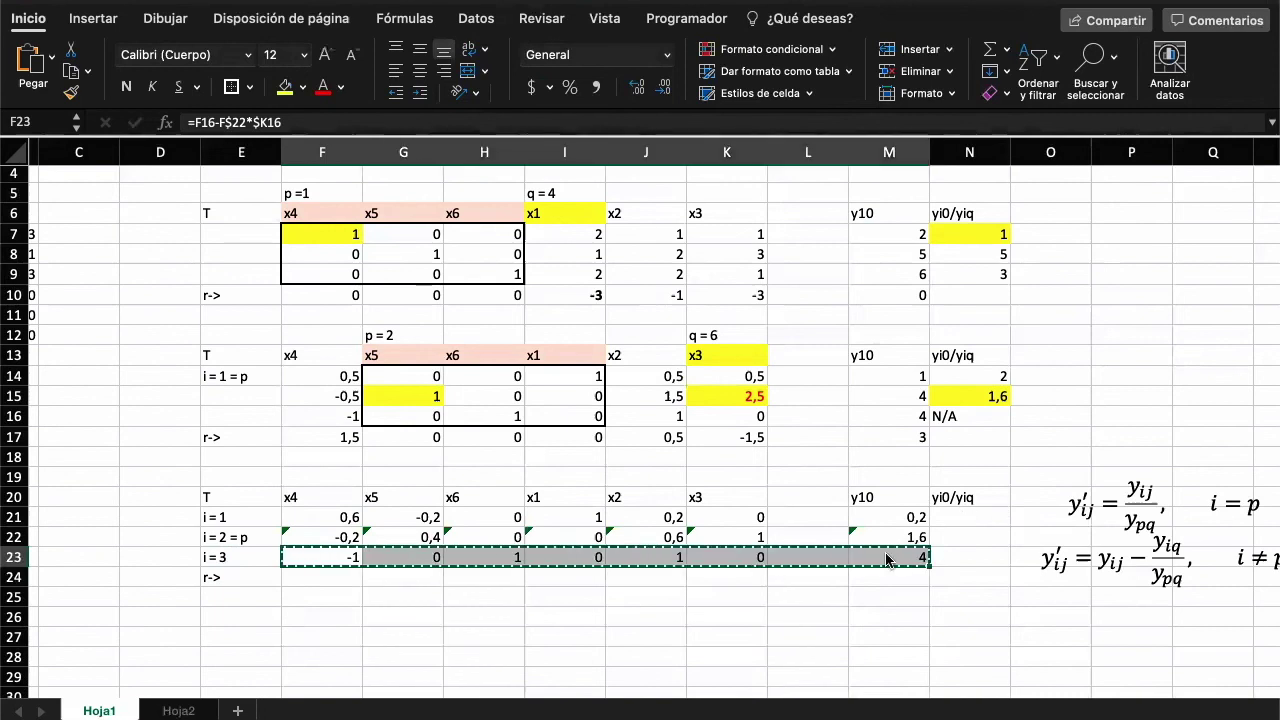
click(334, 580)
key(ctrl+v)
click(418, 638)
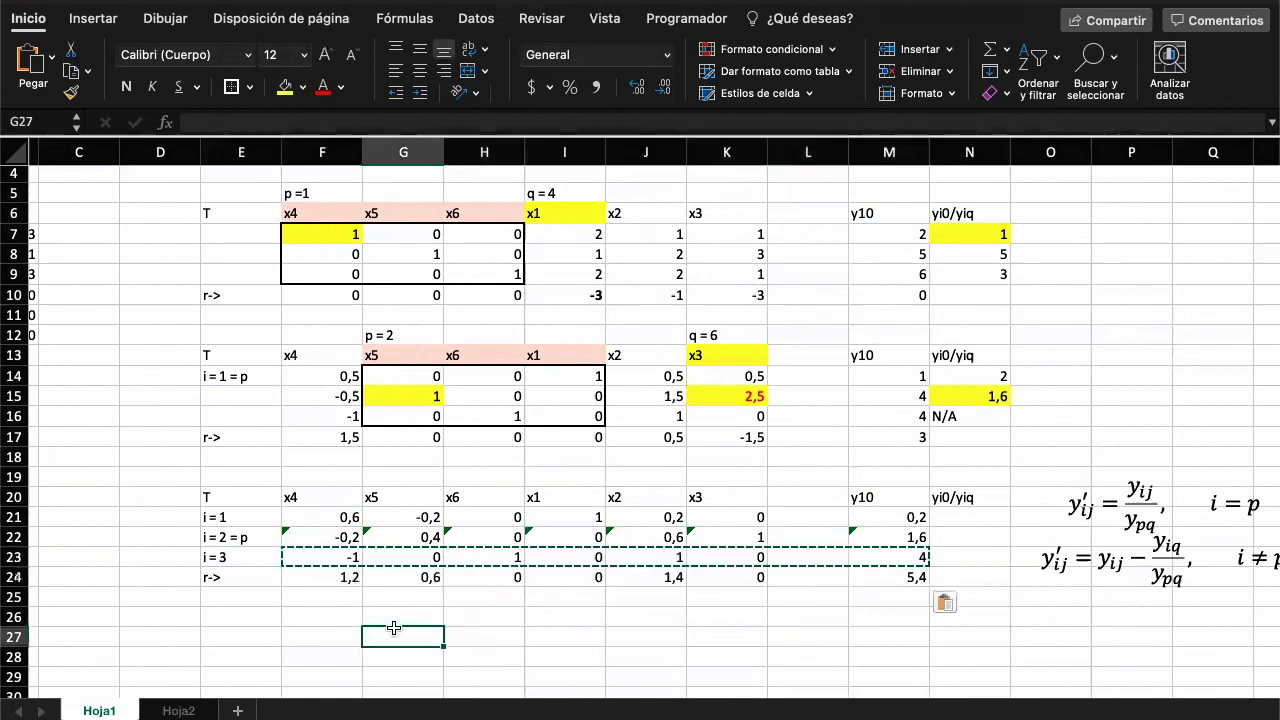
Step: Examine the third tableau's columns to identify which variables form the basis
click(301, 519)
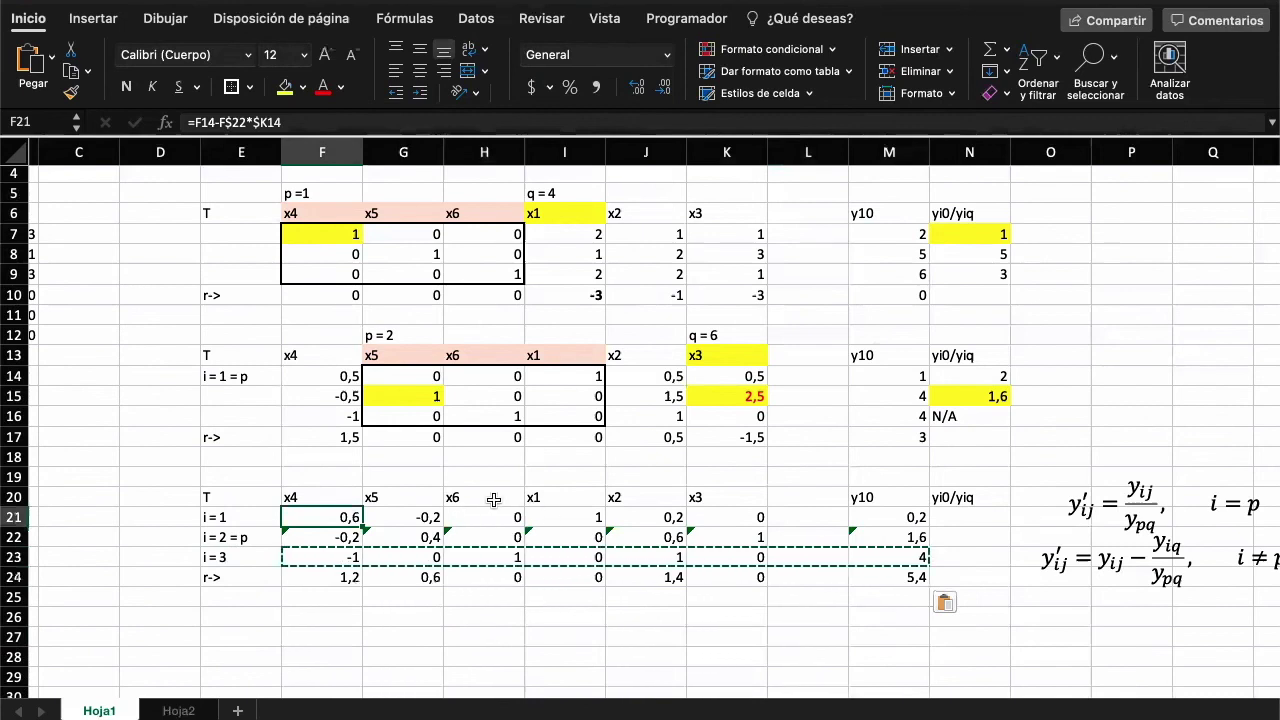
key(Up)
key(Right)
key(Right)
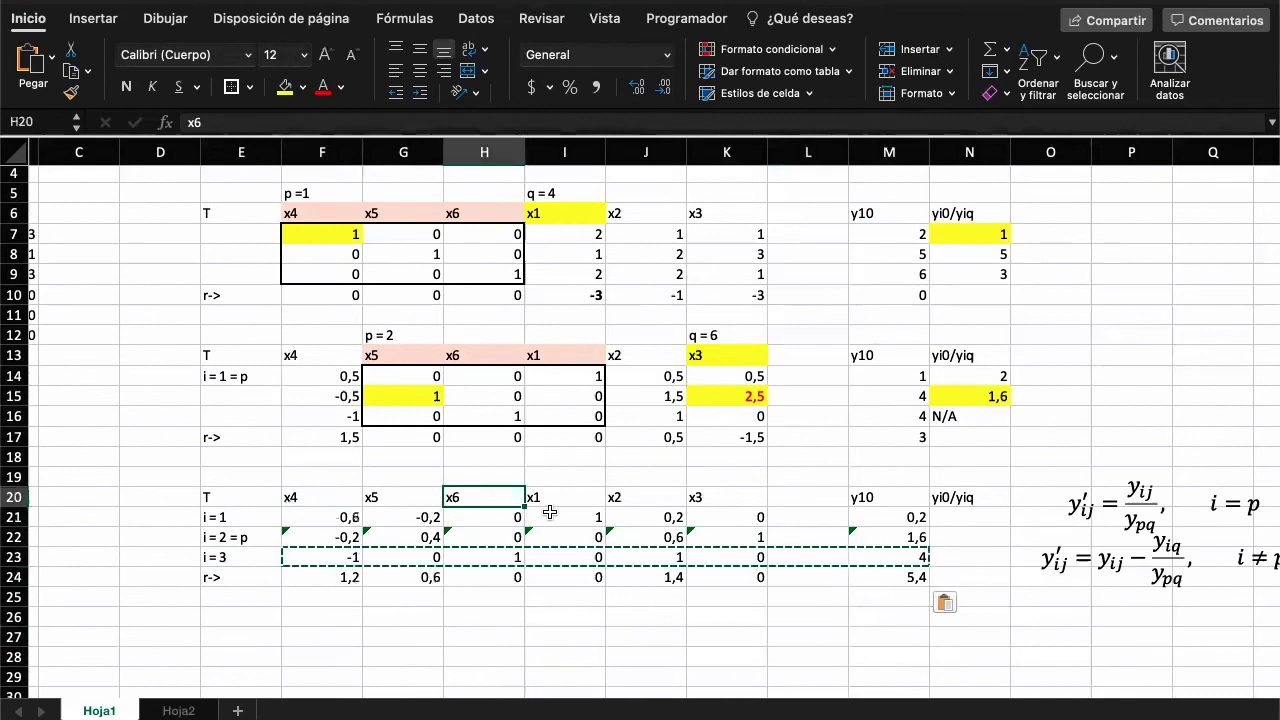
key(Escape)
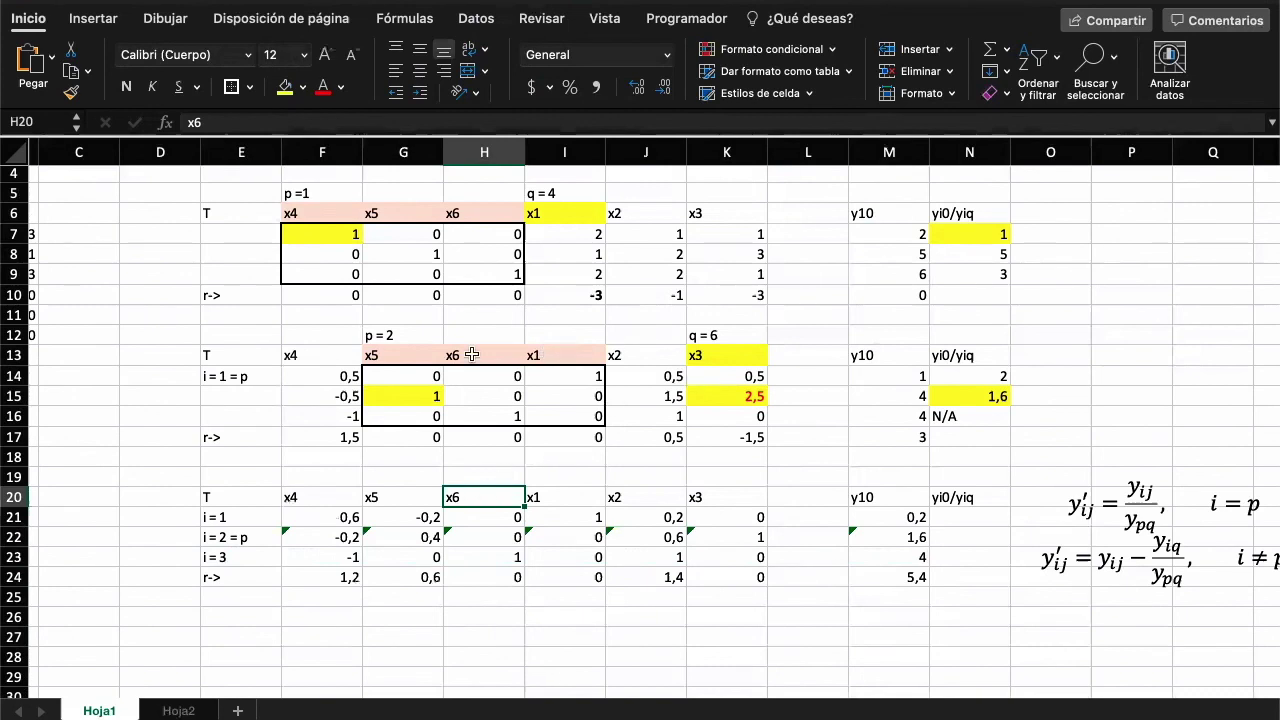
key(Right)
key(Right)
key(Right)
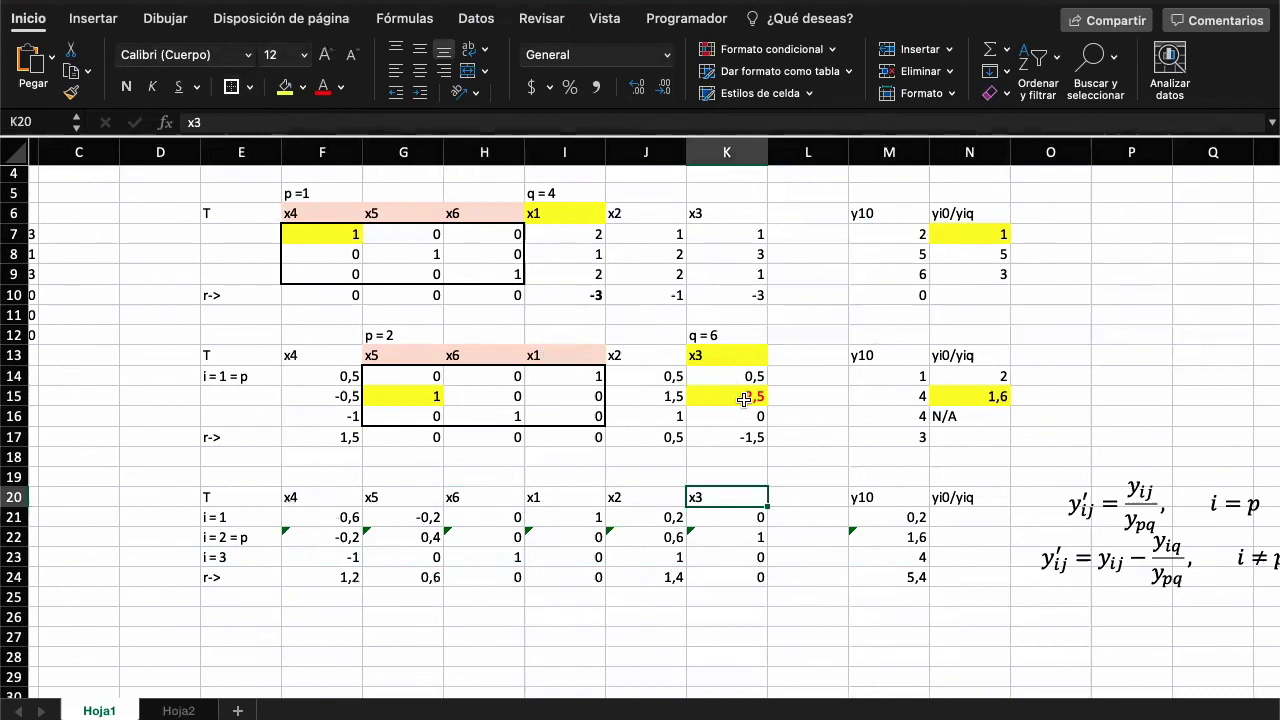
Step: Shade the x6, x1 and x3 headings in H20, I20 and K20 light orange as basic variables
click(476, 503)
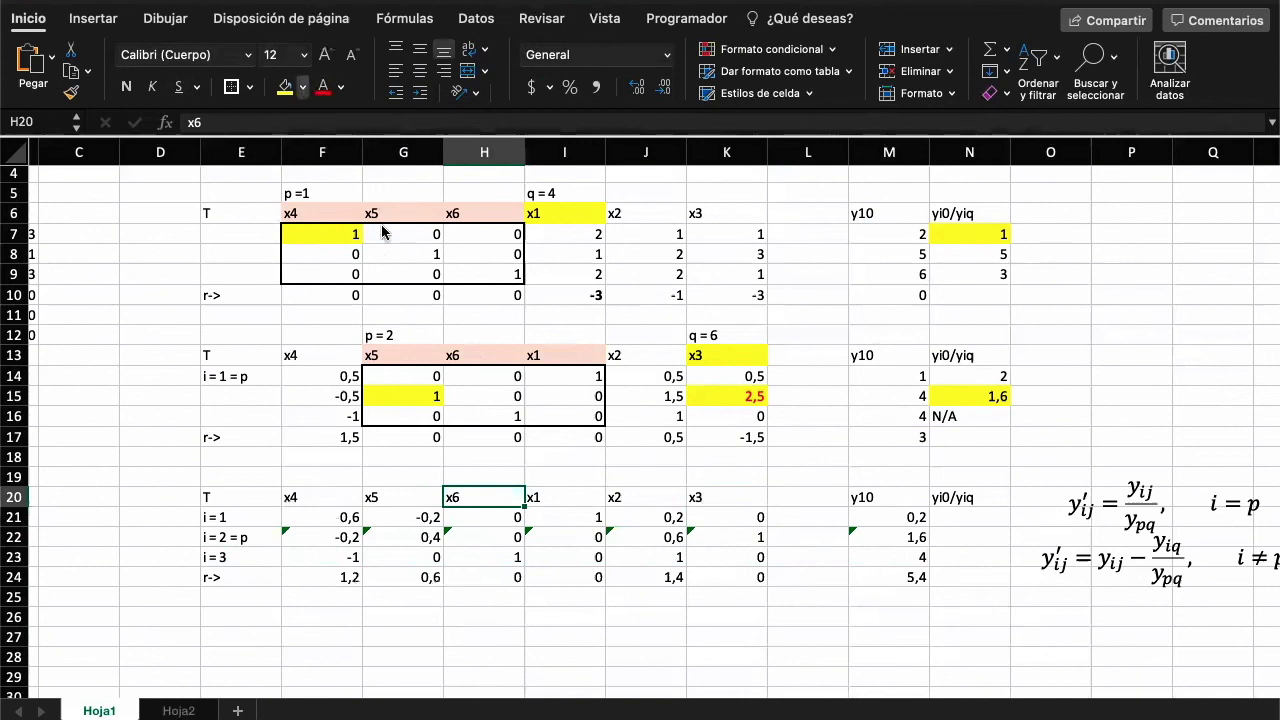
key(super+y)
click(571, 492)
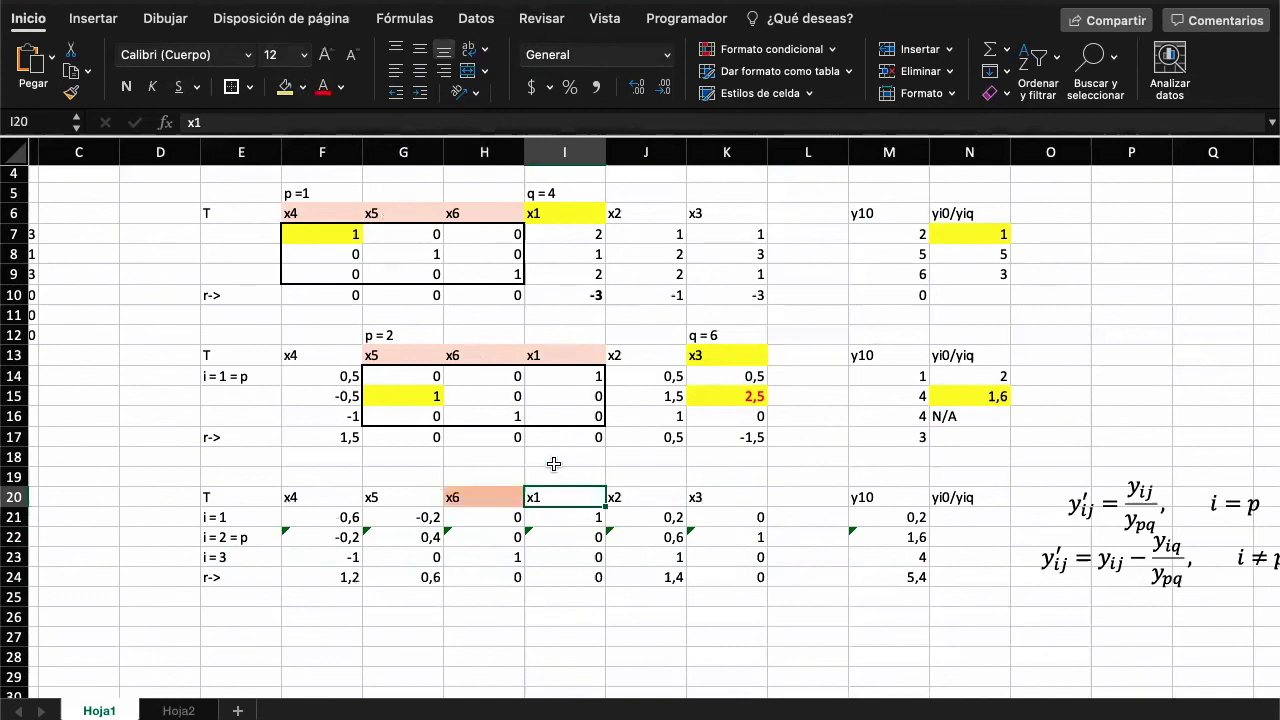
key(super+y)
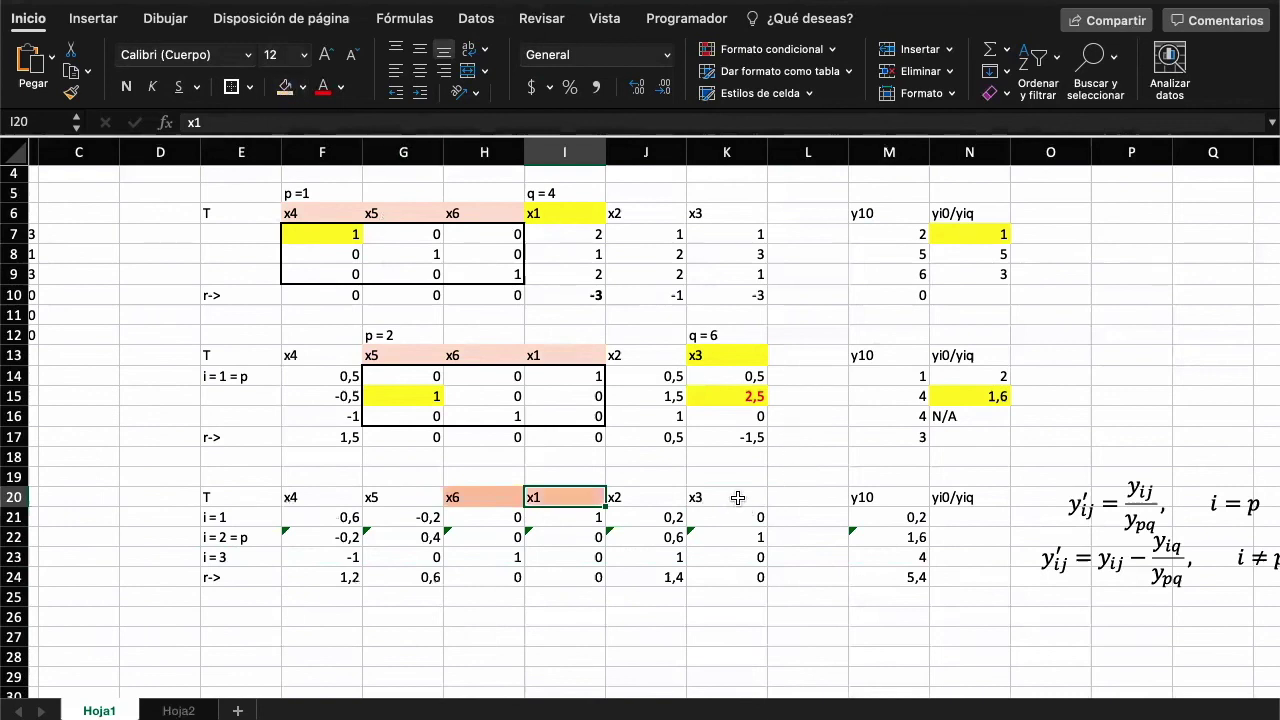
click(737, 497)
key(super+y)
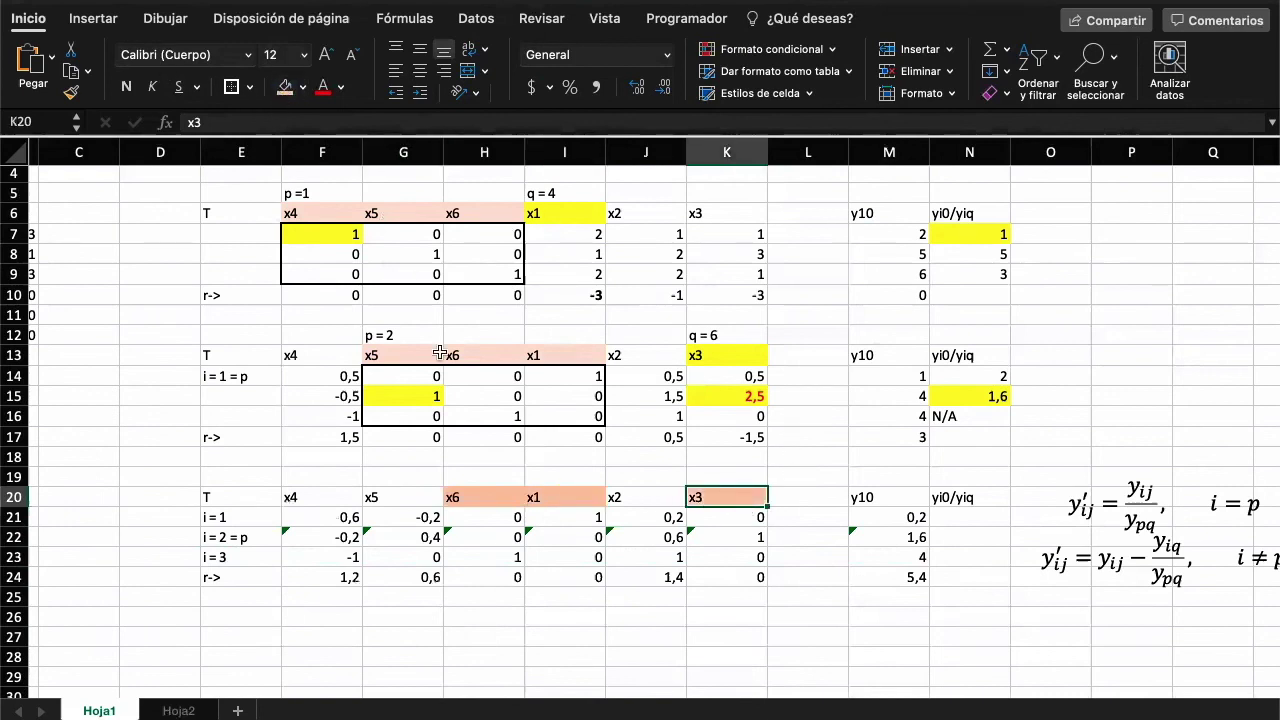
Step: Outline the third tableau's basis columns H21:I23 and K21:K23 with thick outside borders
drag(503, 518, 570, 556)
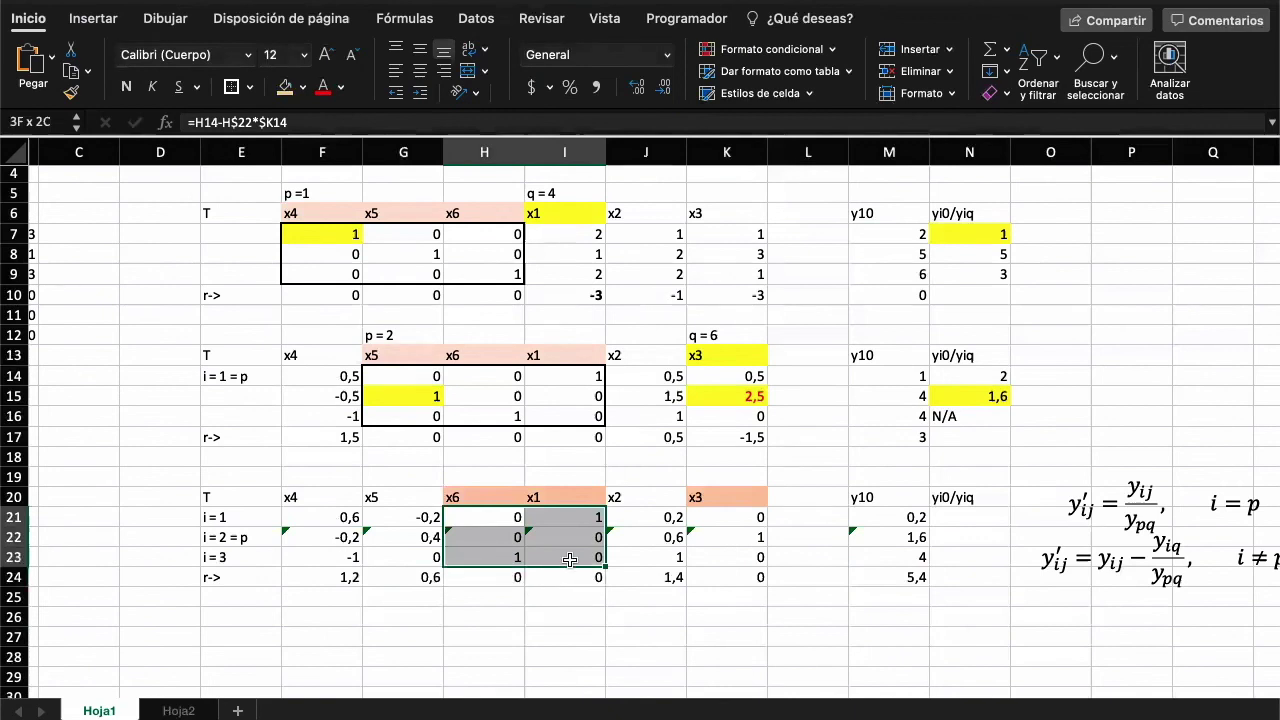
scroll(737, 517, left, 2)
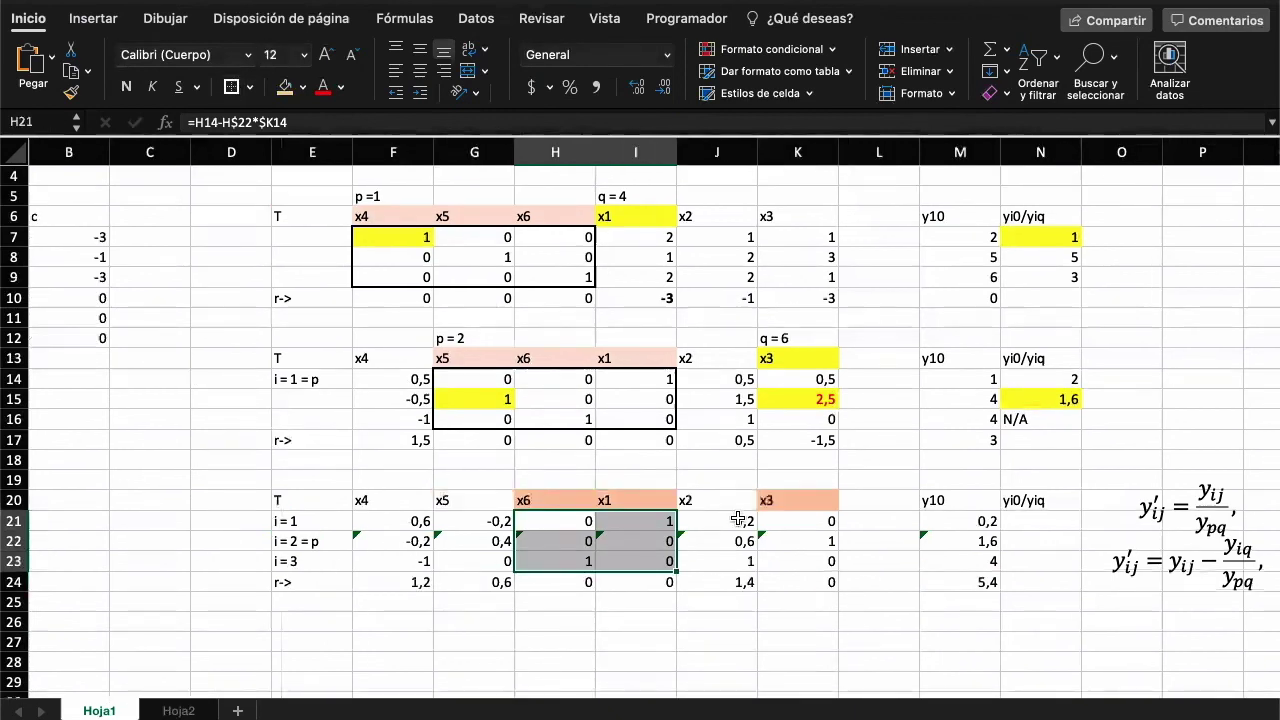
drag(793, 524, 805, 566)
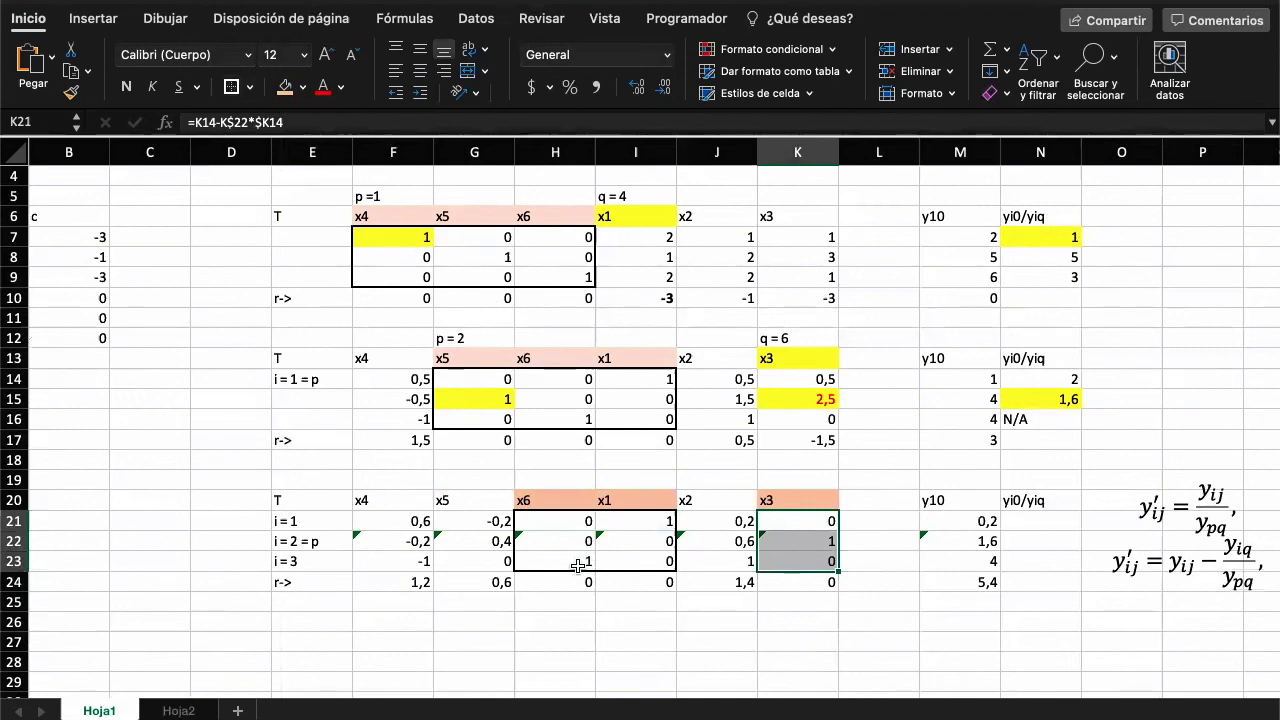
click(800, 535)
Step: Check the signs of the nonbasic variables' reduced costs in F24, G24 and J24
scroll(664, 608, down, 3)
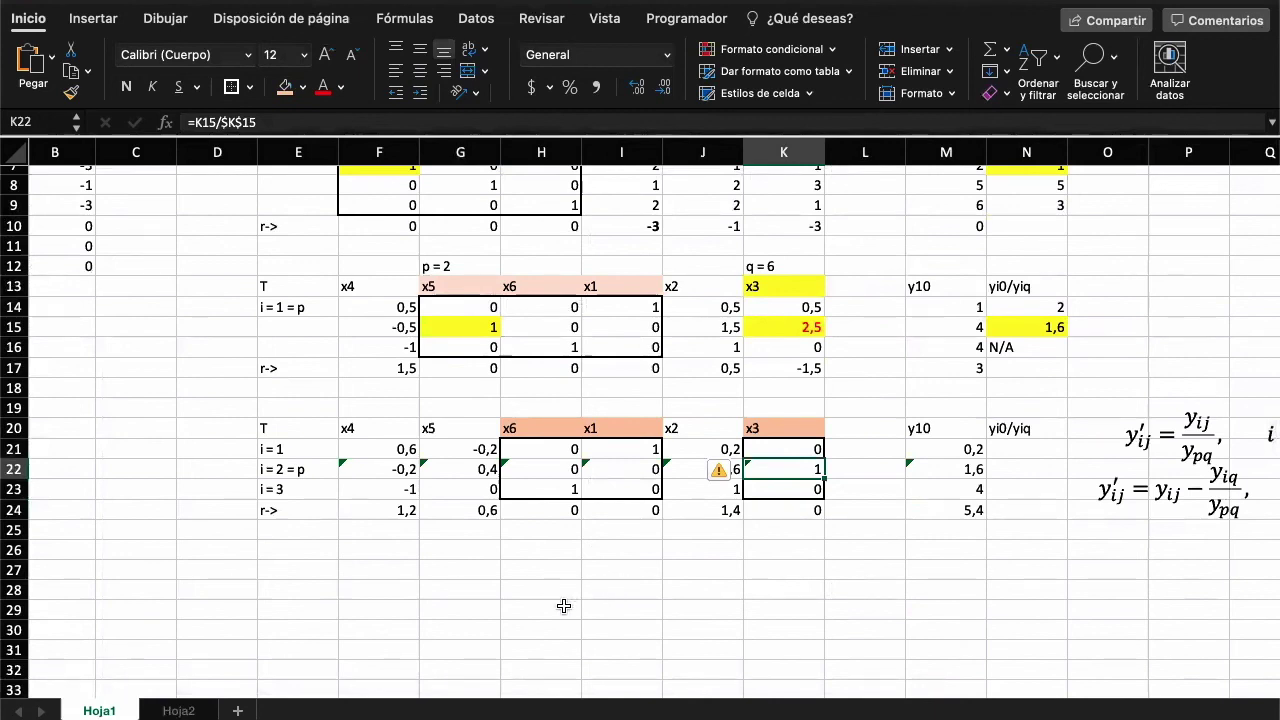
scroll(564, 606, down, 2)
scroll(564, 606, right, 1)
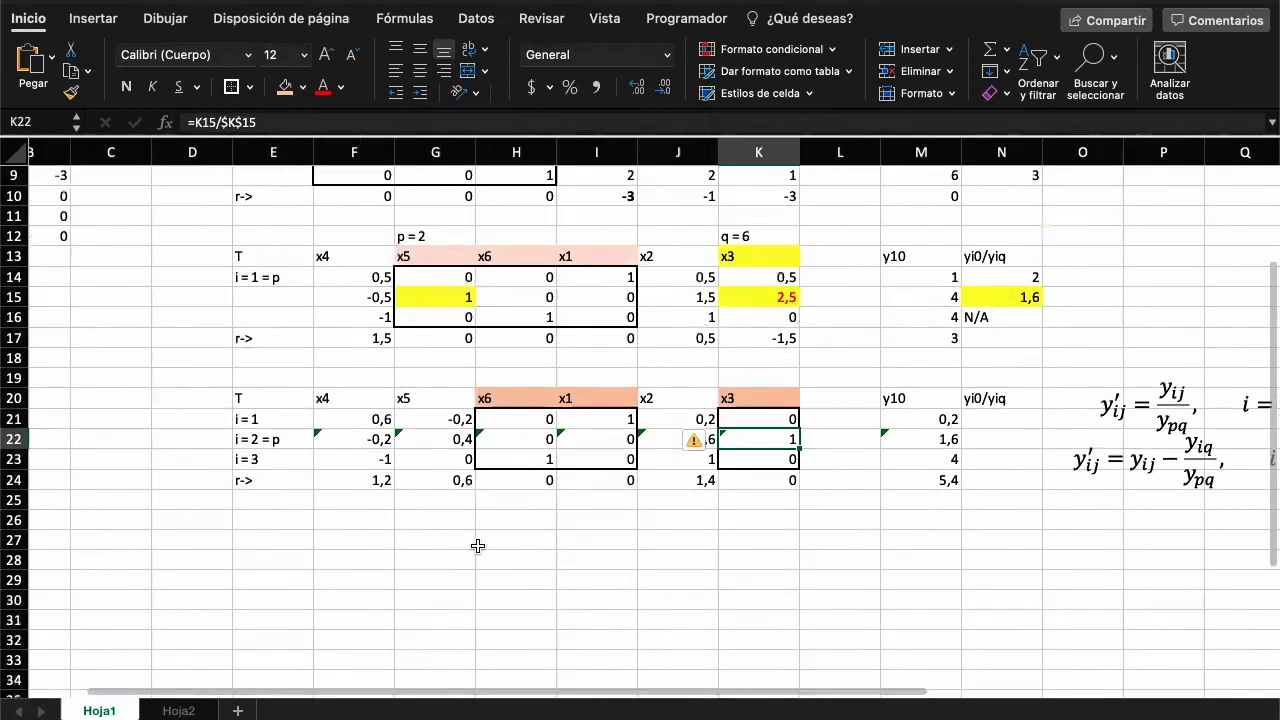
click(368, 481)
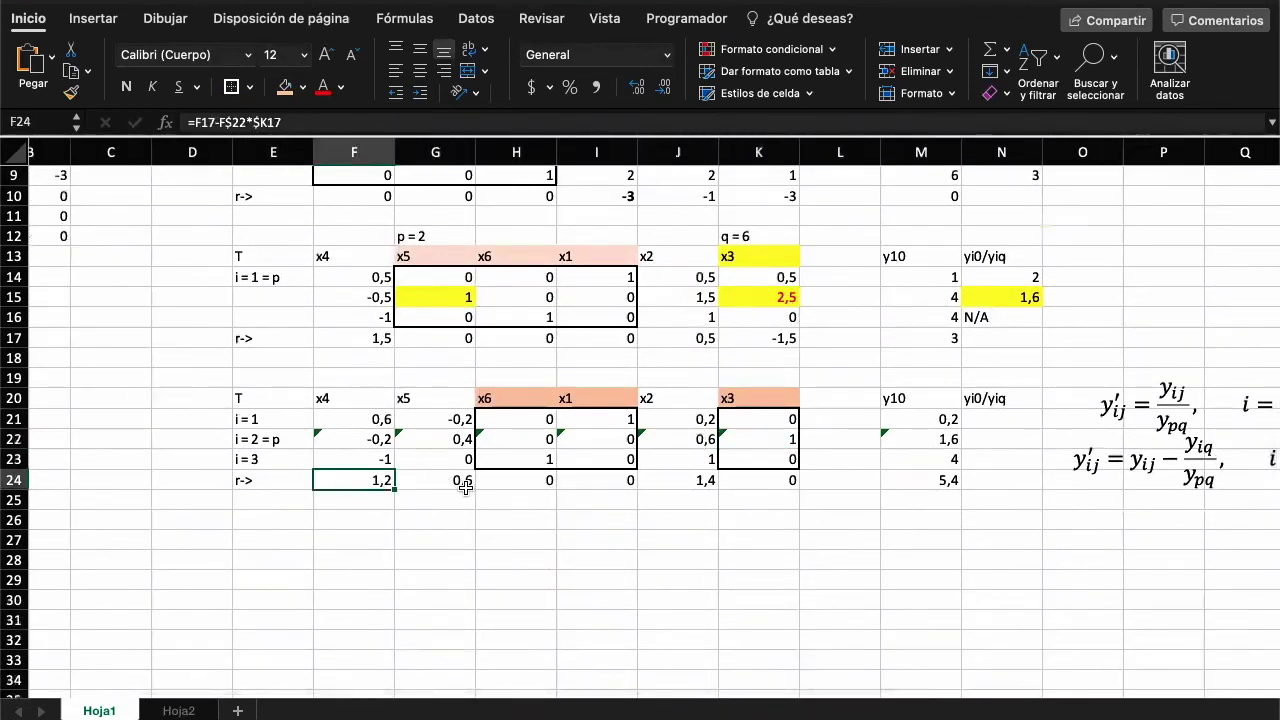
shift+click(460, 482)
super+click(707, 479)
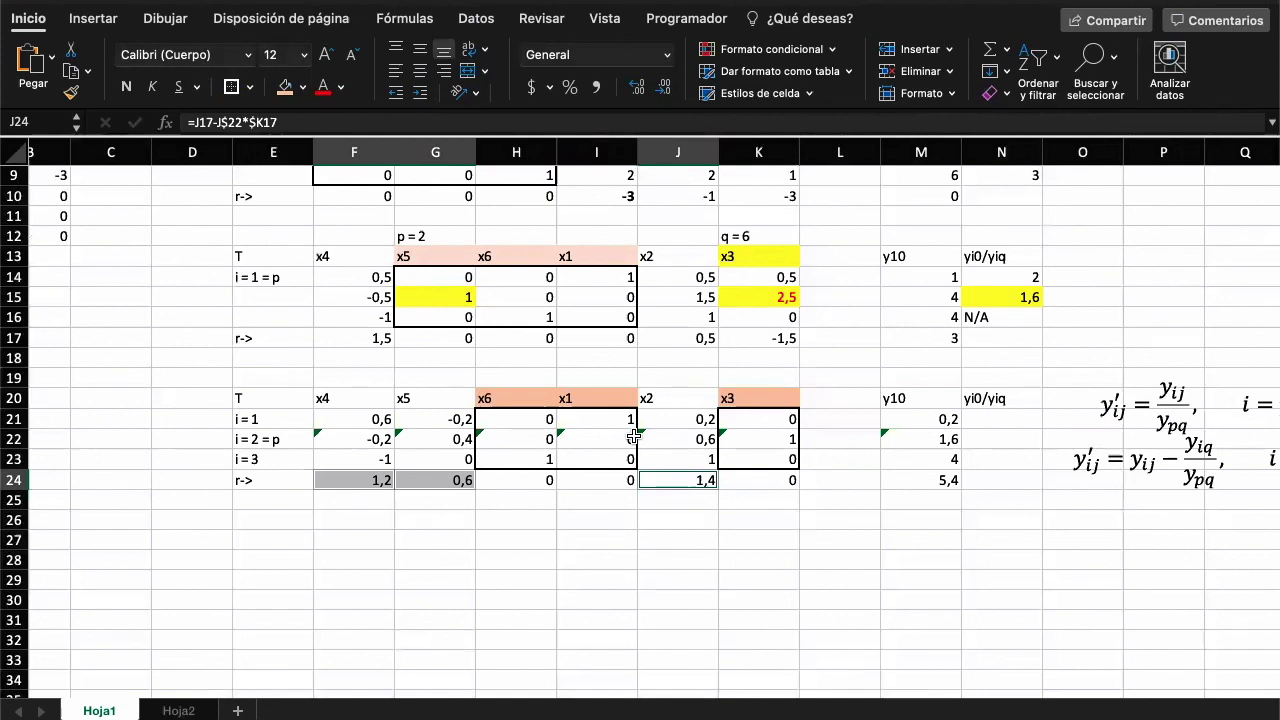
scroll(609, 486, right, 2)
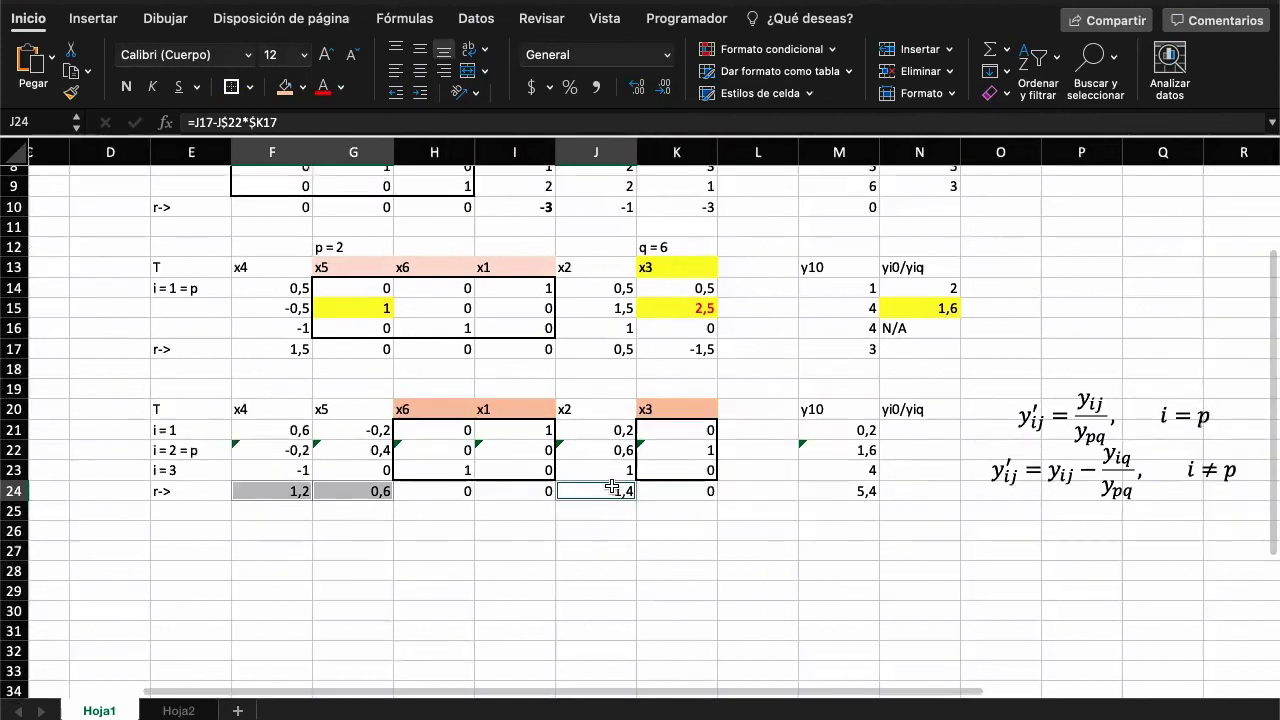
Step: Enter the label "OPTIMA" in M26 below the third tableau's y10 column
click(821, 482)
click(828, 494)
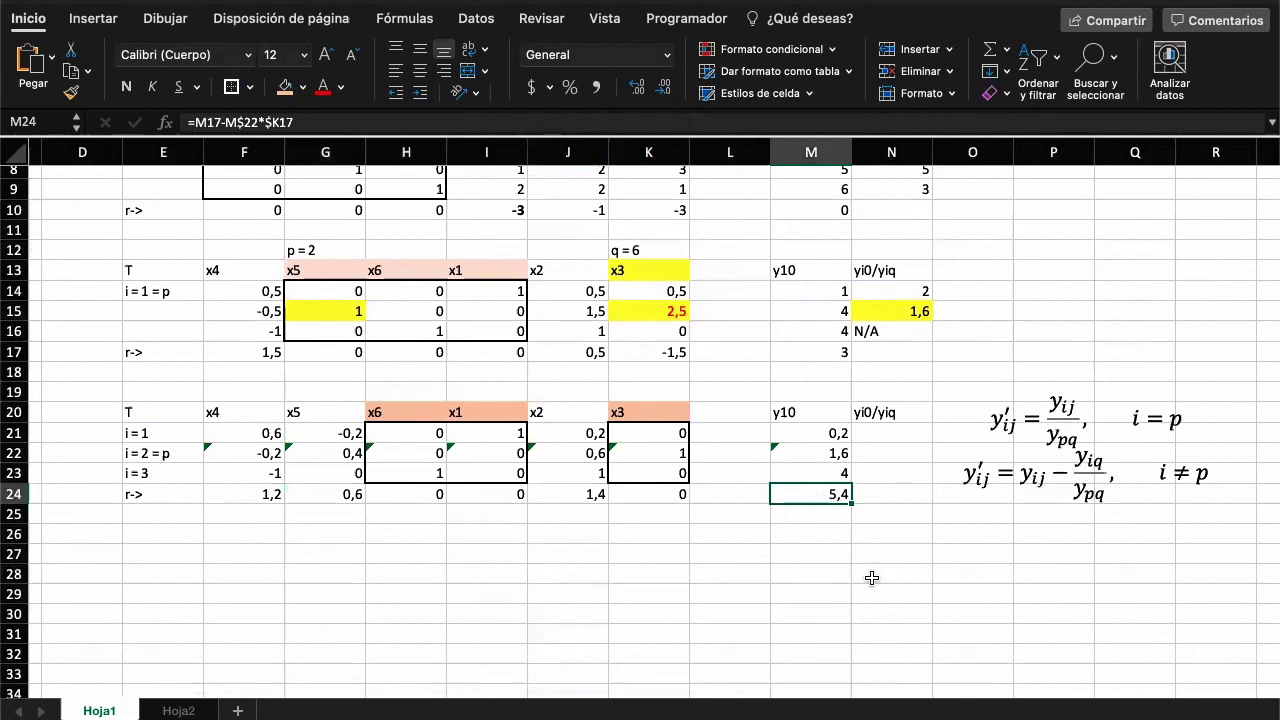
key(Down)
key(Down)
text(OPTIMA)
key(Return)
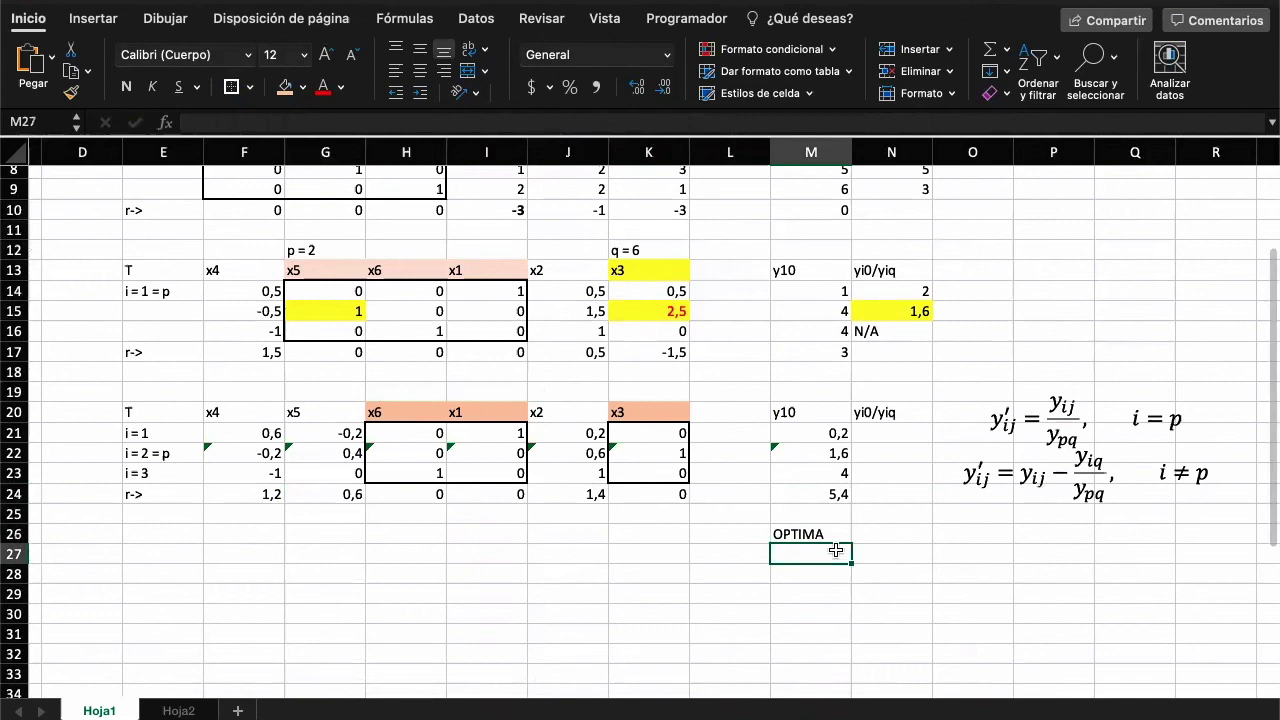
Step: List the basic variables x6, x1 and x3 in L28:L30
click(830, 494)
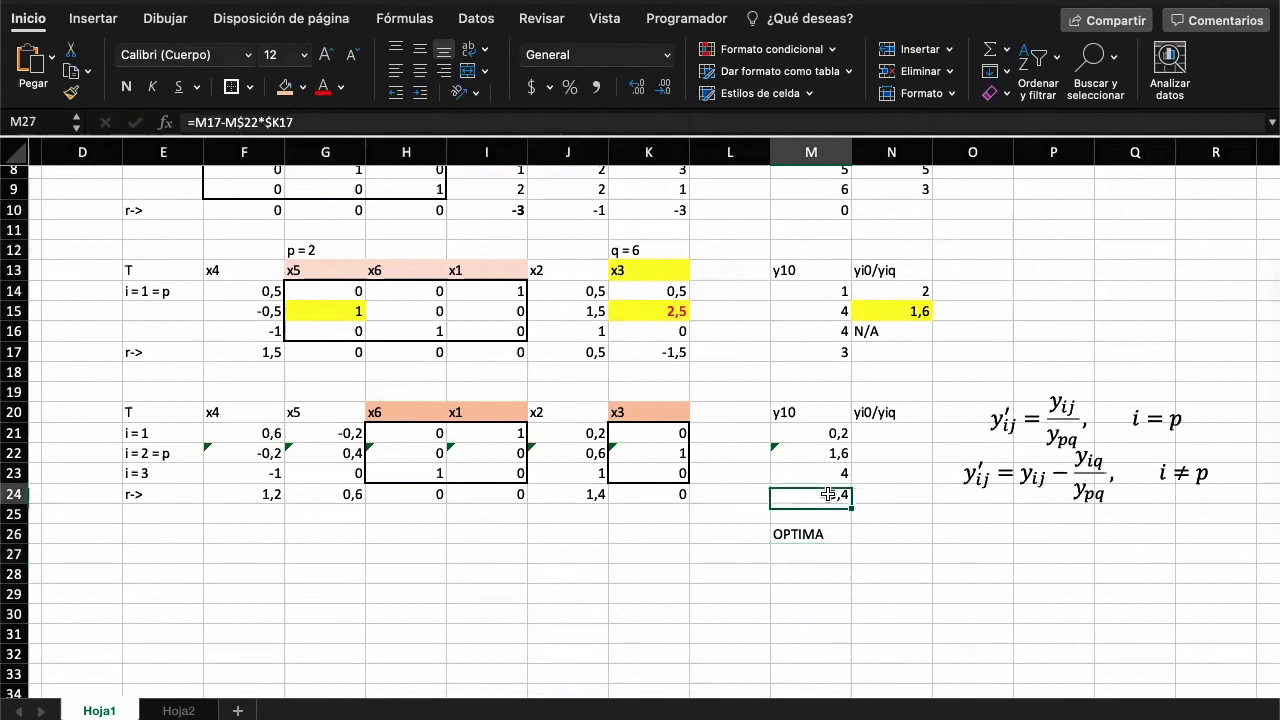
click(766, 560)
key(Down)
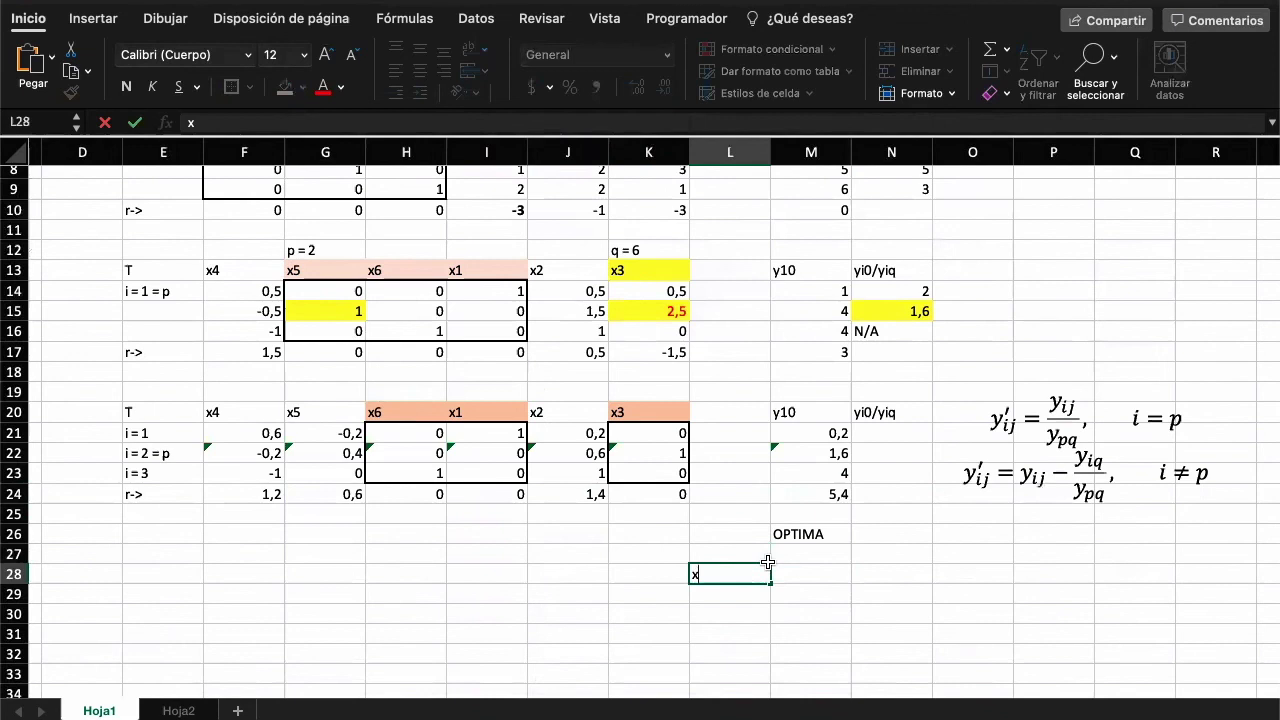
text(x6)
key(Return)
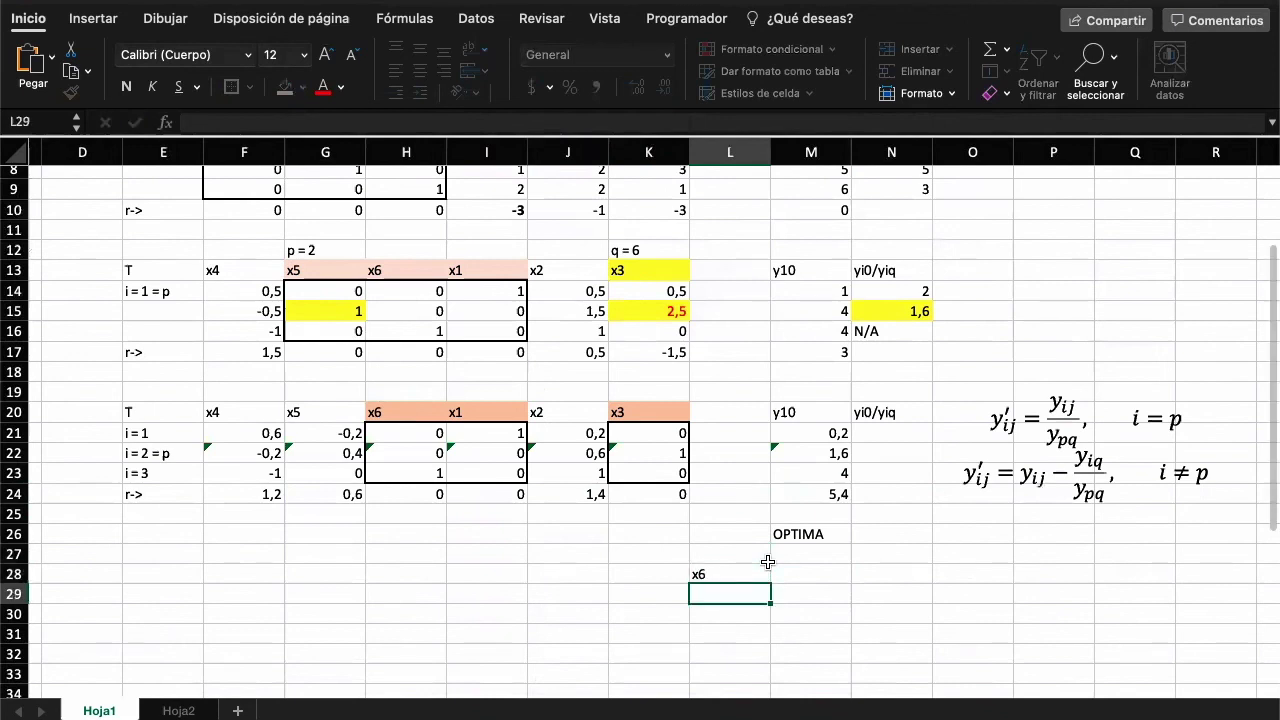
key(ctrl+d)
text(1)
key(Return)
text(x3)
Step: Enter 0,2 as the value of x6 in M28
click(771, 566)
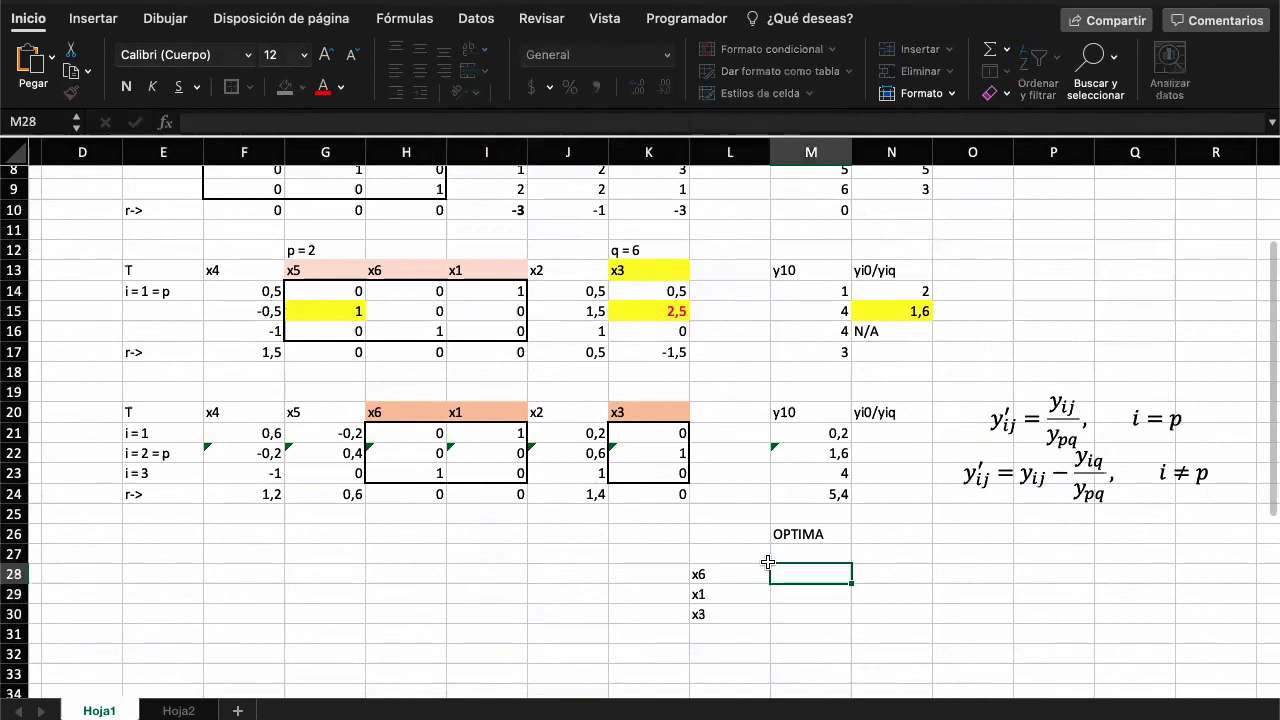
click(803, 433)
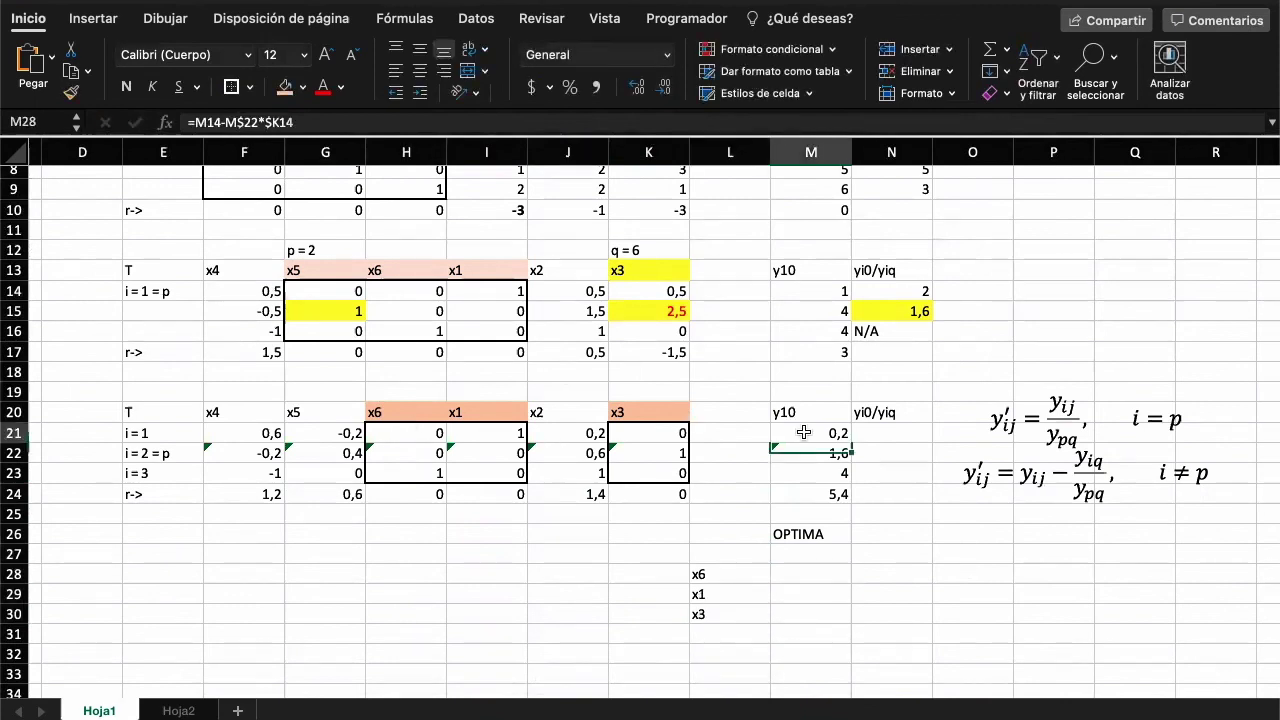
click(784, 570)
text(0,2)
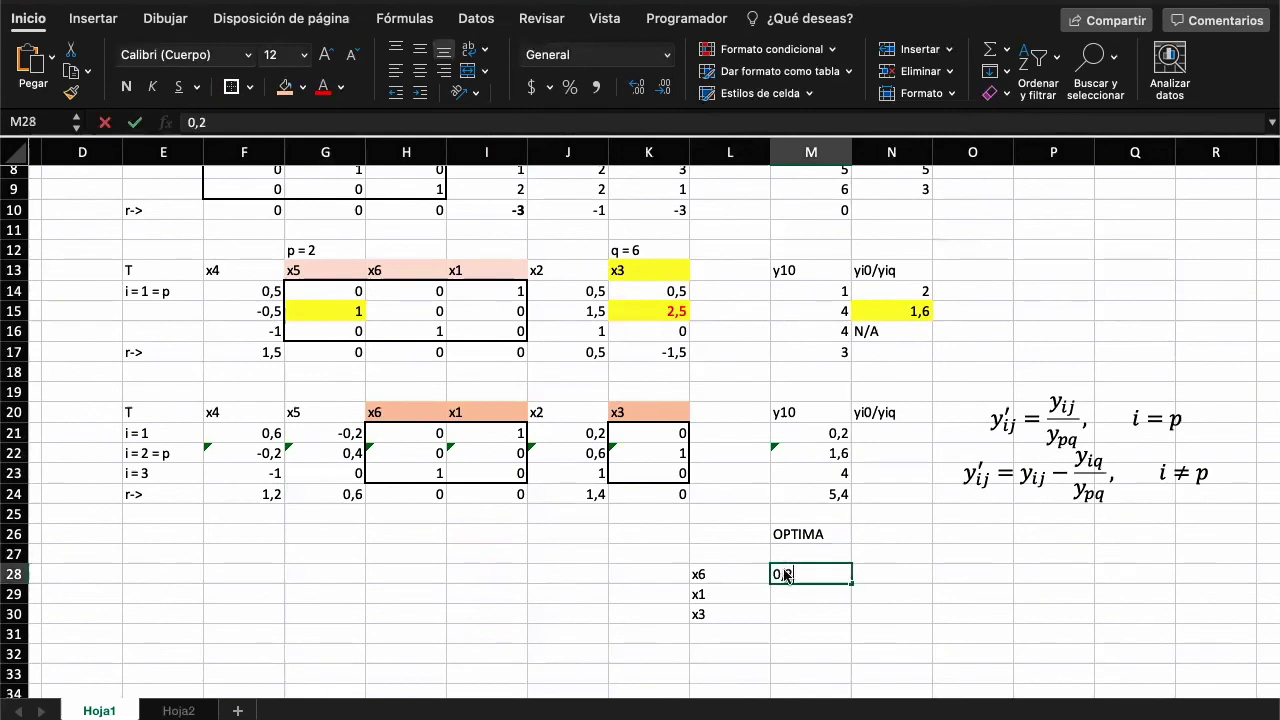
key(Return)
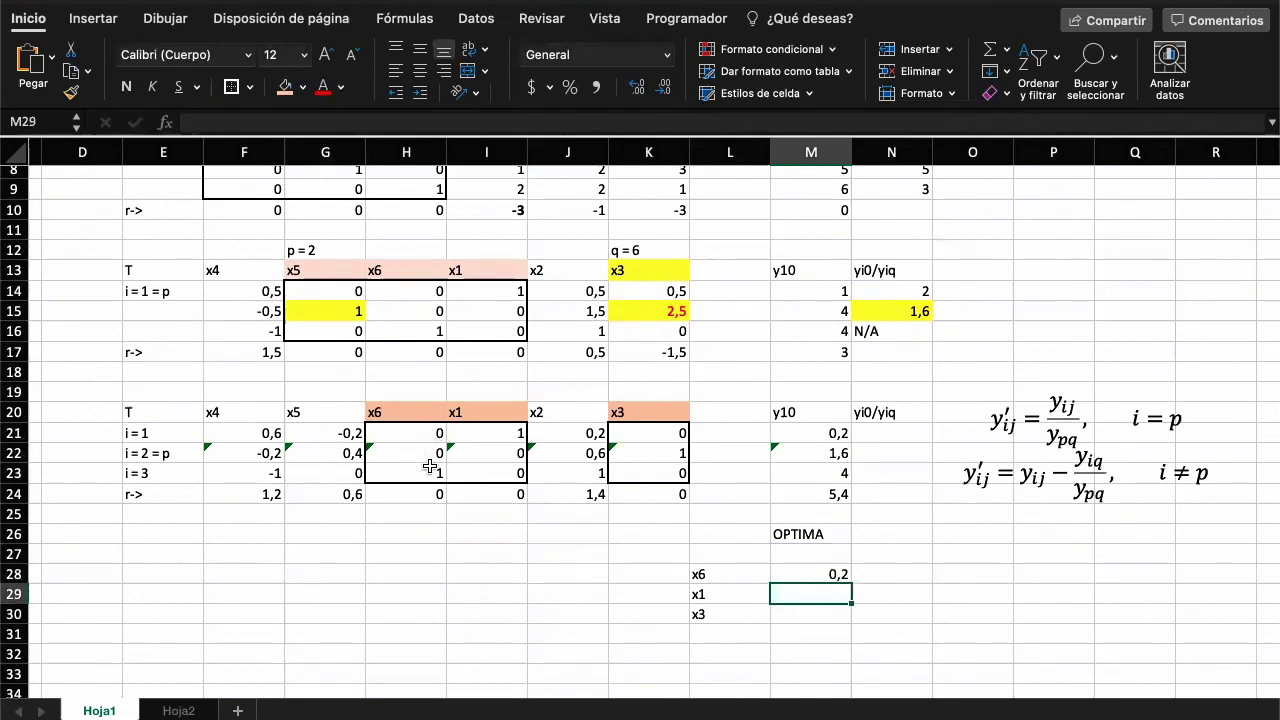
Step: Enter the basic variables' values: 0,2 for x1 in M29, 4 for x6 in M28 and 1,6 for x3 in M30
text(0,2)
key(Return)
key(Up)
key(Up)
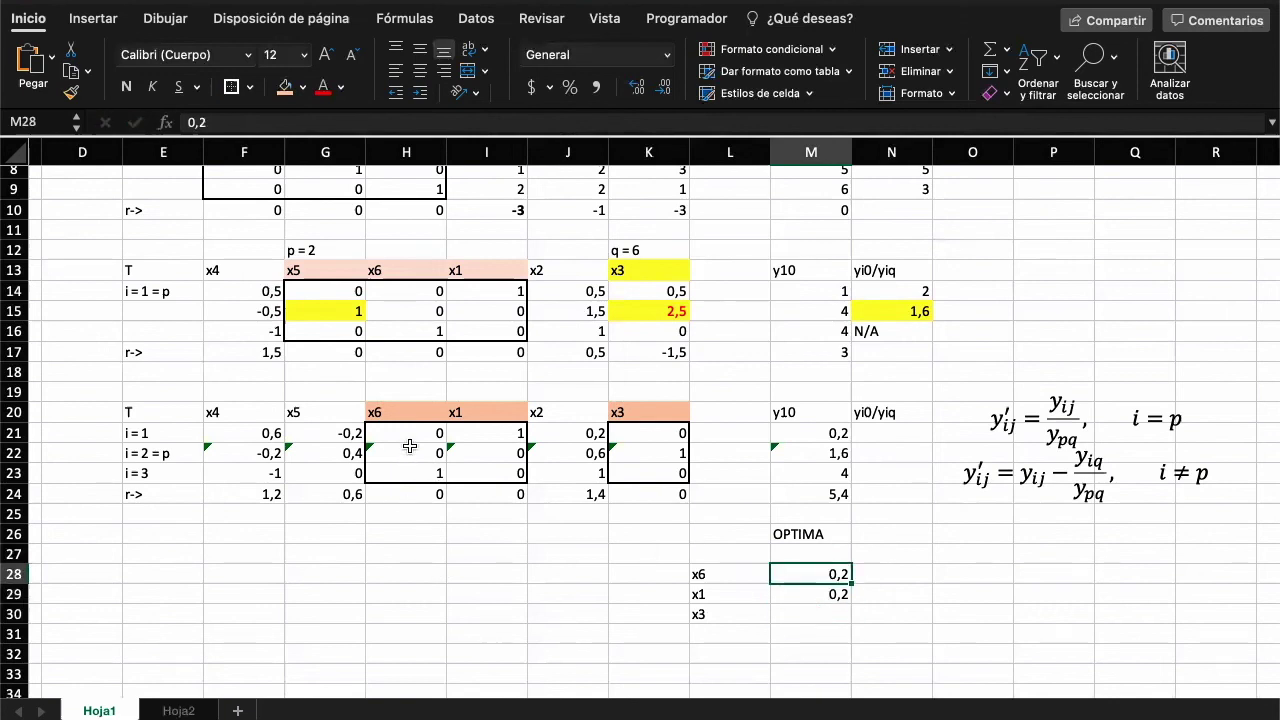
text(4)
key(Return)
key(Up)
key(Down)
key(Down)
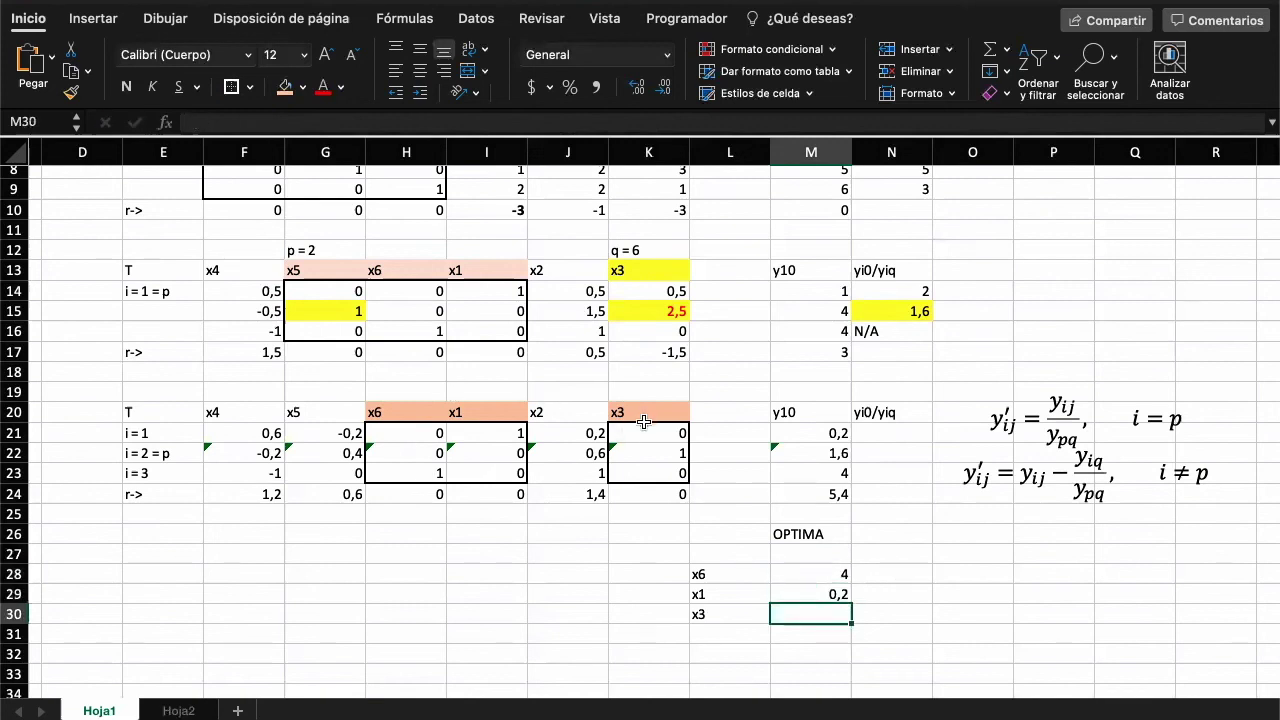
text(1,6)
key(Return)
Step: Label L31 "z" and enter the objective value as =-M24 in M31
key(Left)
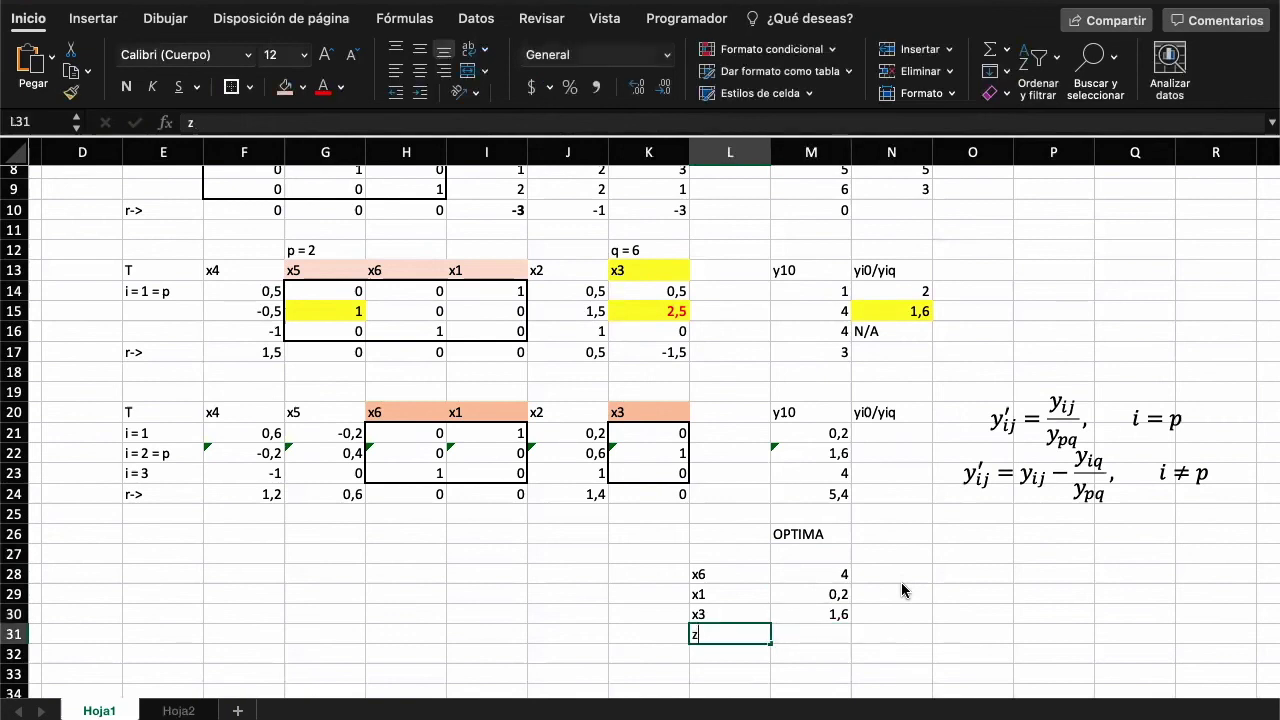
key(Right)
text(=-)
key(Up)
key(Up)
key(Up)
key(Up)
key(Up)
key(Up)
key(Up)
key(Up)
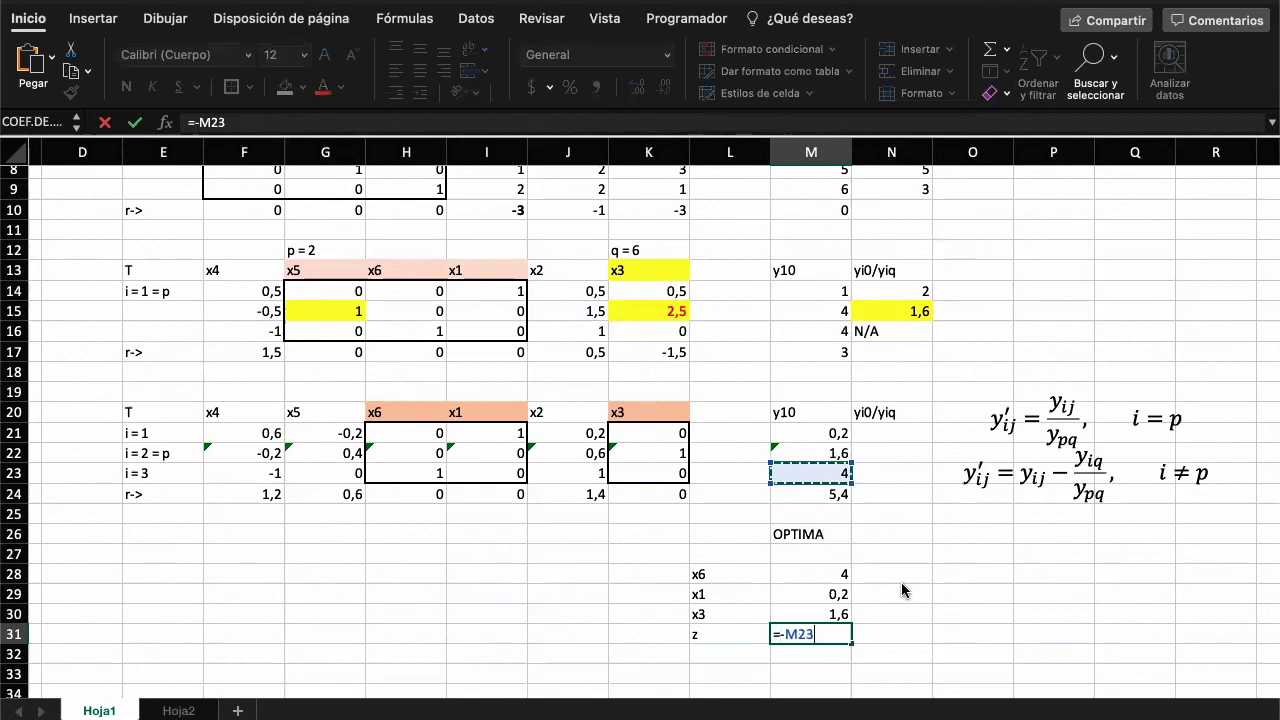
key(Down)
key(Return)
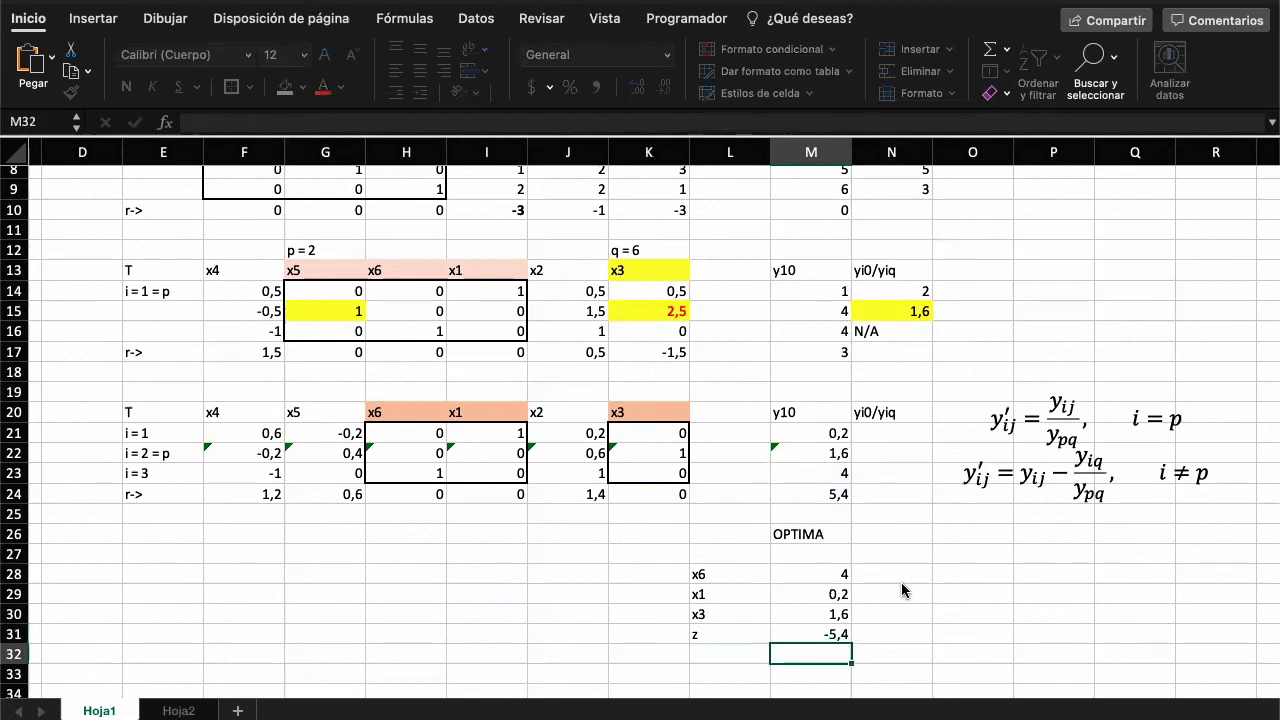
Step: List the nonbasic variables x2, x4 and x5 in L32:L34
scroll(829, 554, down, 3)
click(822, 564)
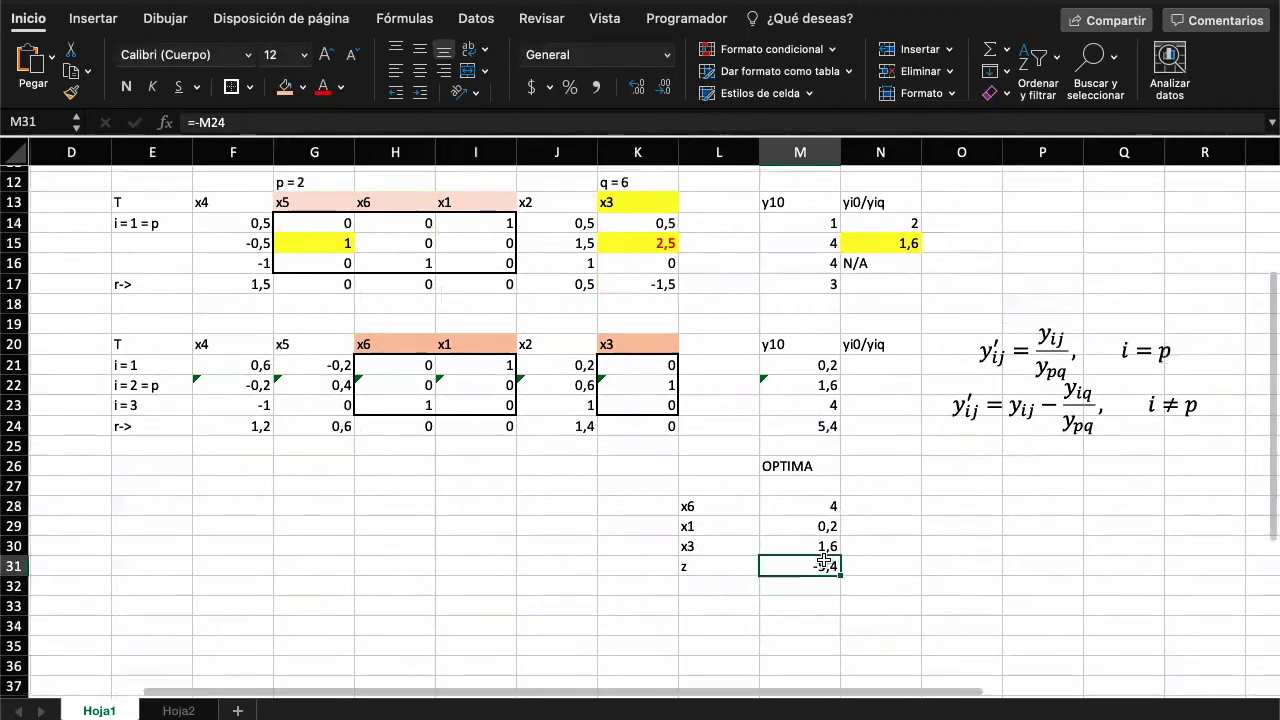
click(714, 507)
drag(714, 507, 742, 527)
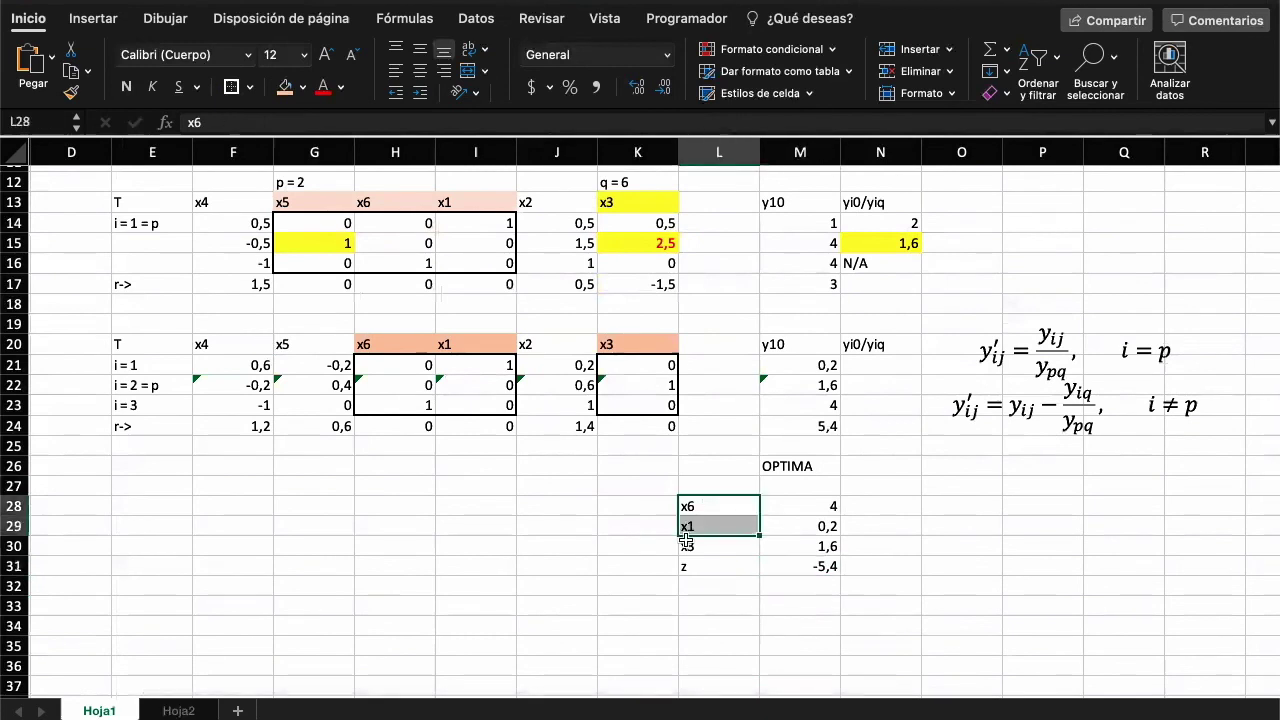
click(704, 590)
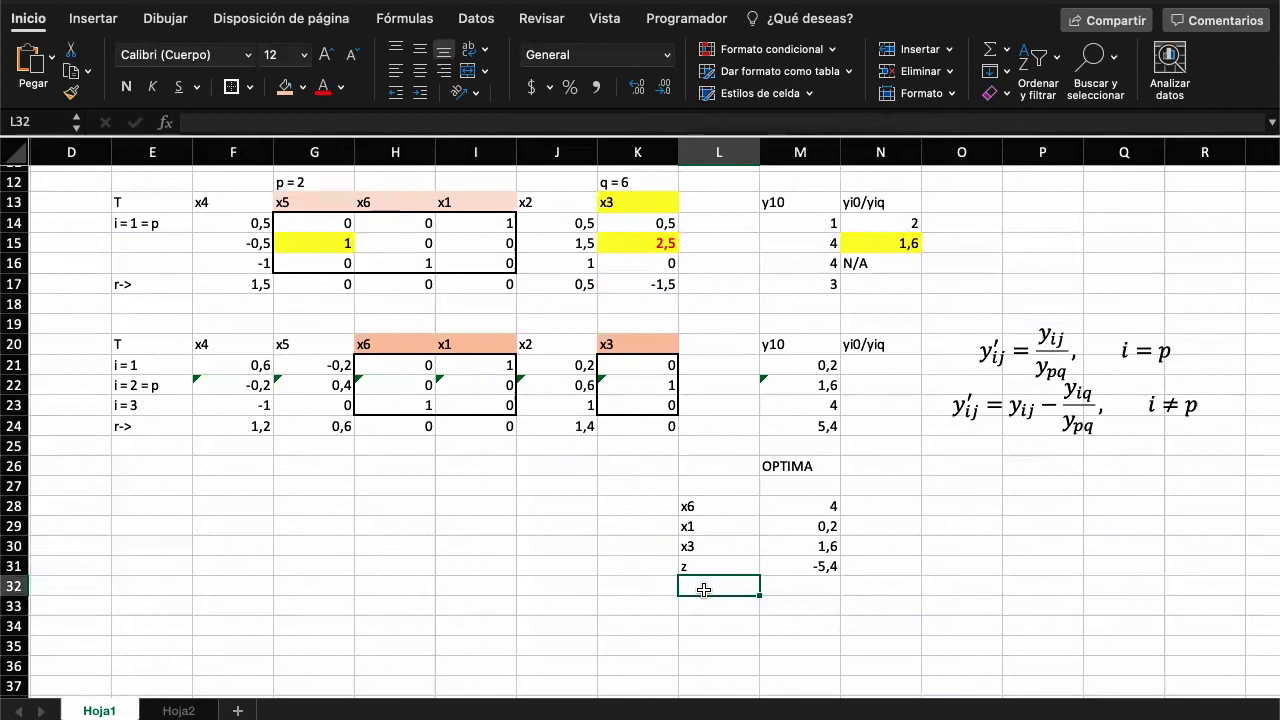
text(x2)
key(Return)
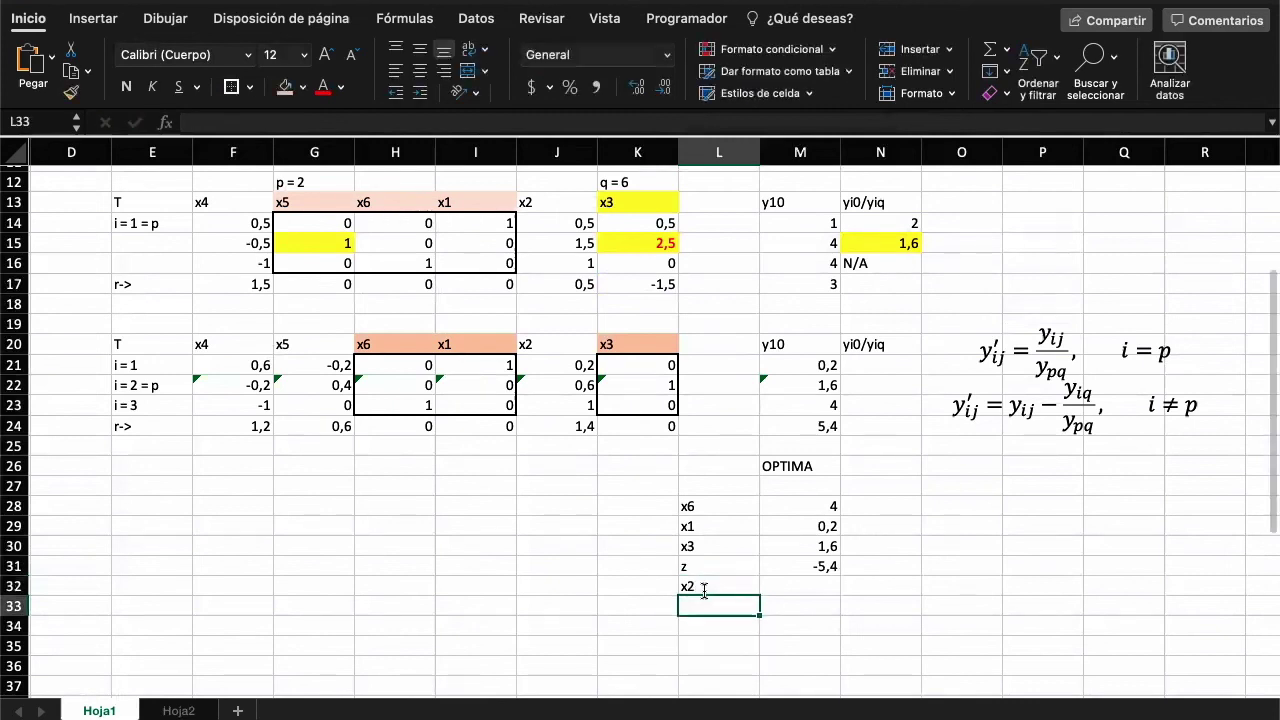
text(x4)
key(Return)
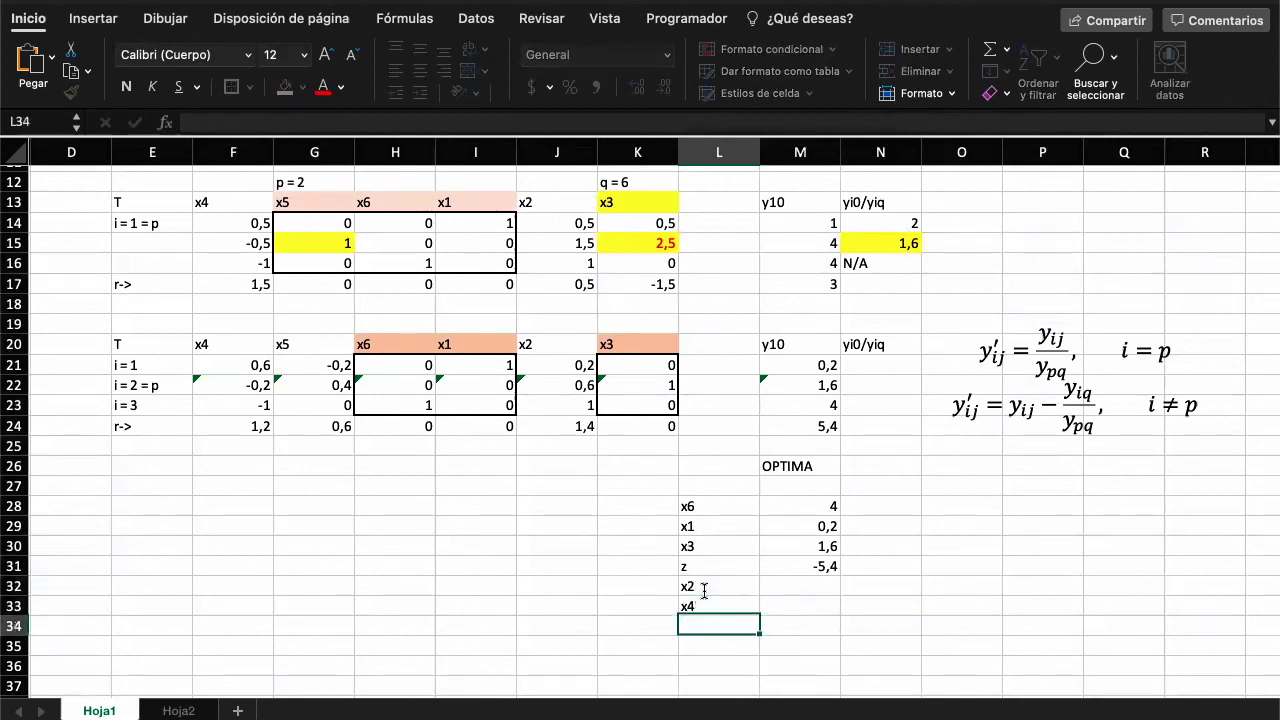
text(x5)
key(Tab)
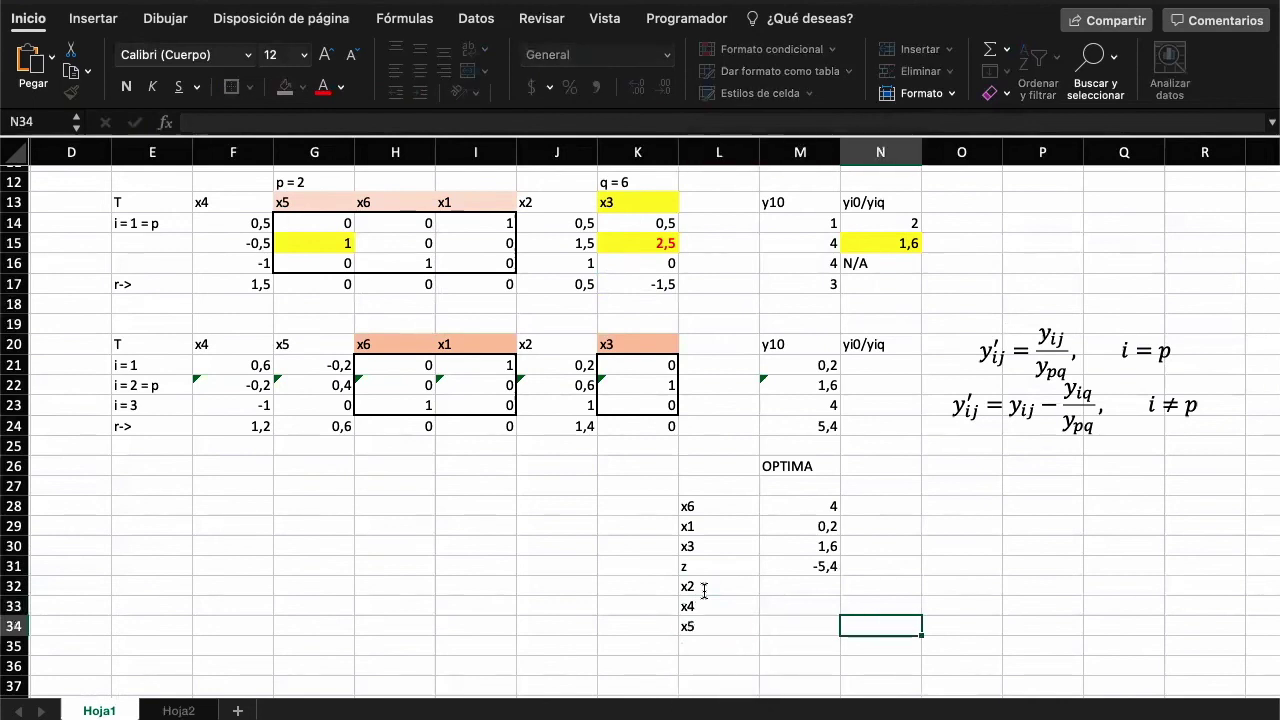
Step: Enter 0 as the value of x2, x4 and x5 in M32:M34
key(Up)
key(Up)
text(0)
key(Return)
text(0)
key(Return)
text(0)
key(Return)
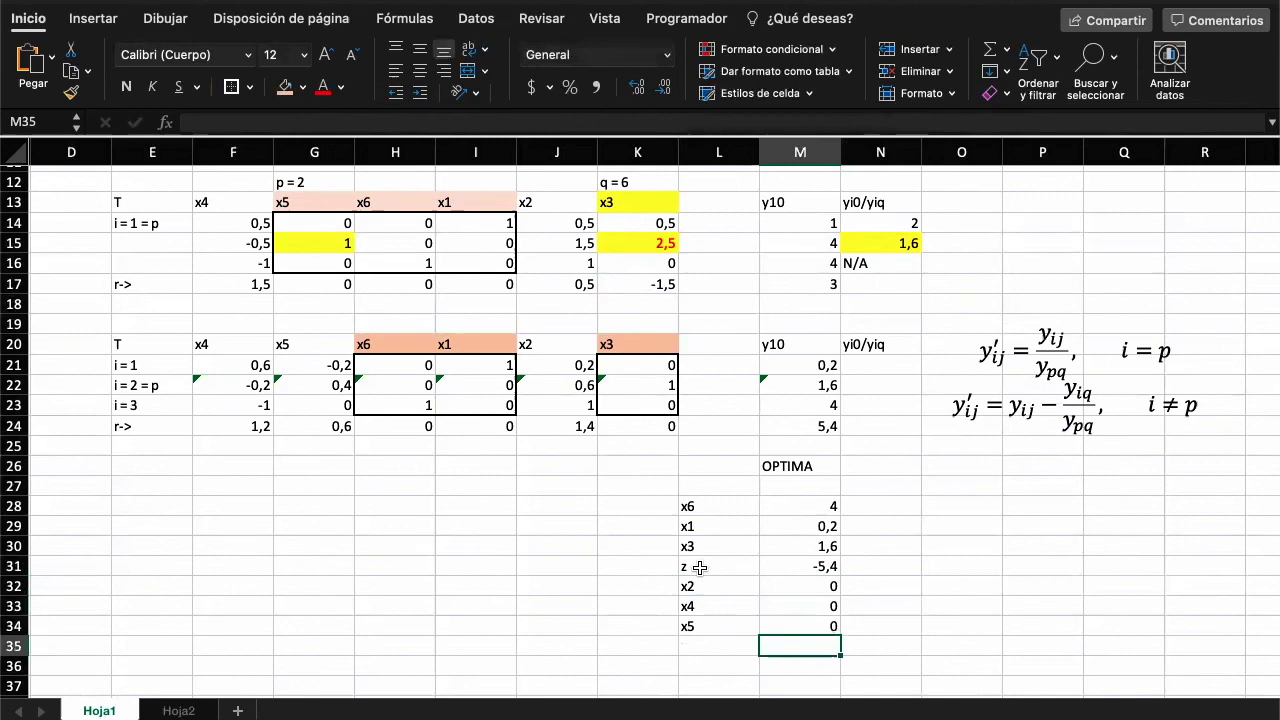
Step: Move the z label and its value to L35:M35, with x2, x4 and x5 shifted up to rows 31 to 33
click(704, 571)
shift+click(817, 569)
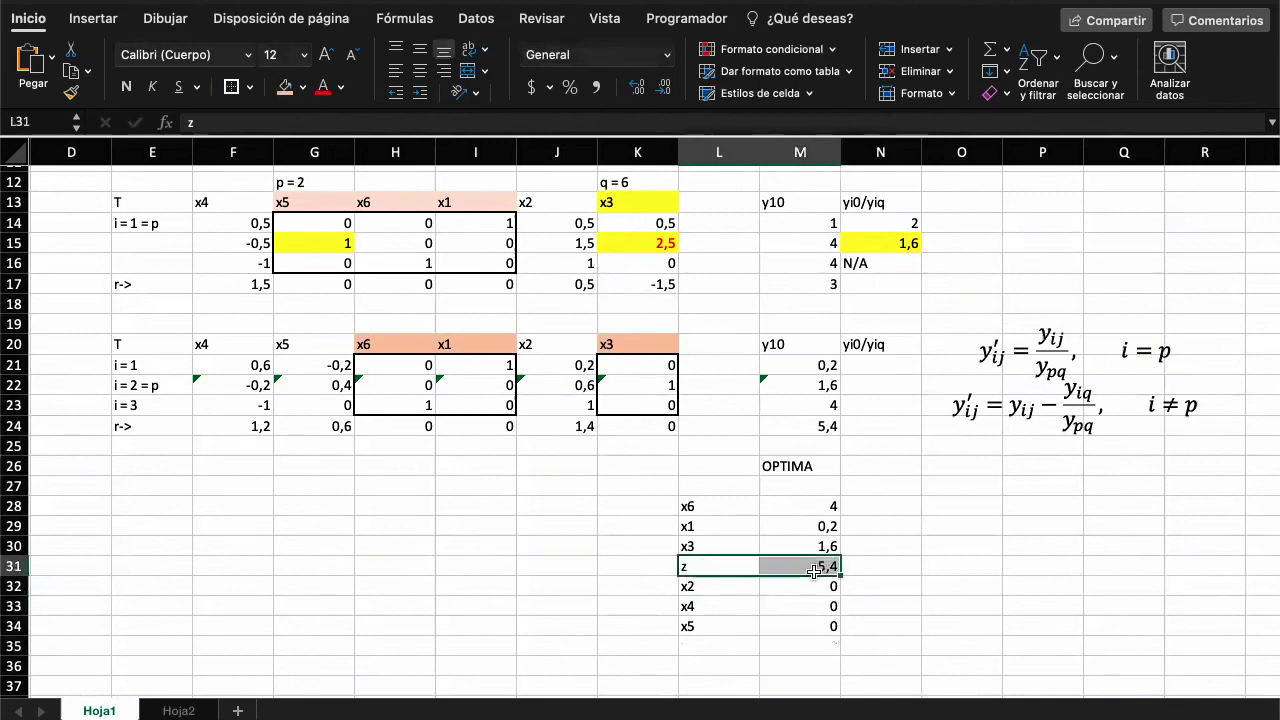
drag(817, 569, 710, 562)
click(720, 666)
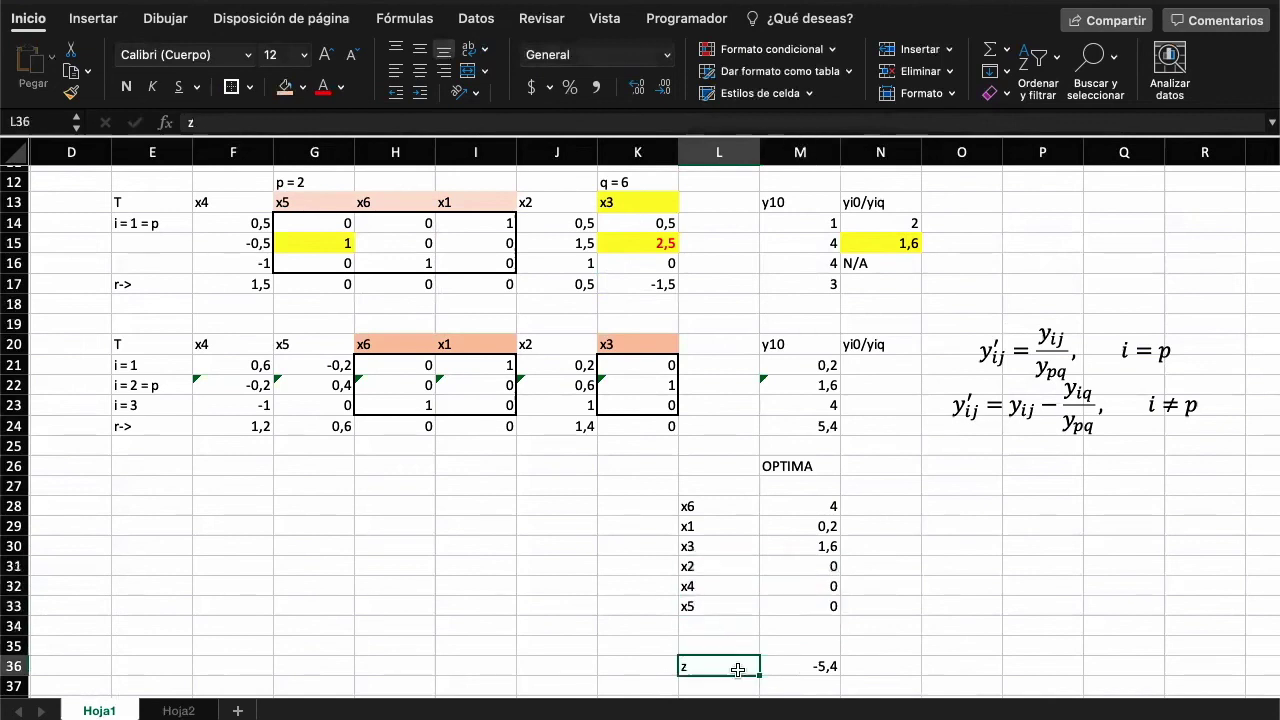
shift+click(800, 666)
drag(799, 675, 795, 655)
Step: Outline the results block L28:M35 with a thick outside border, and box the variable rows L28:M33 separately with the same border
click(800, 506)
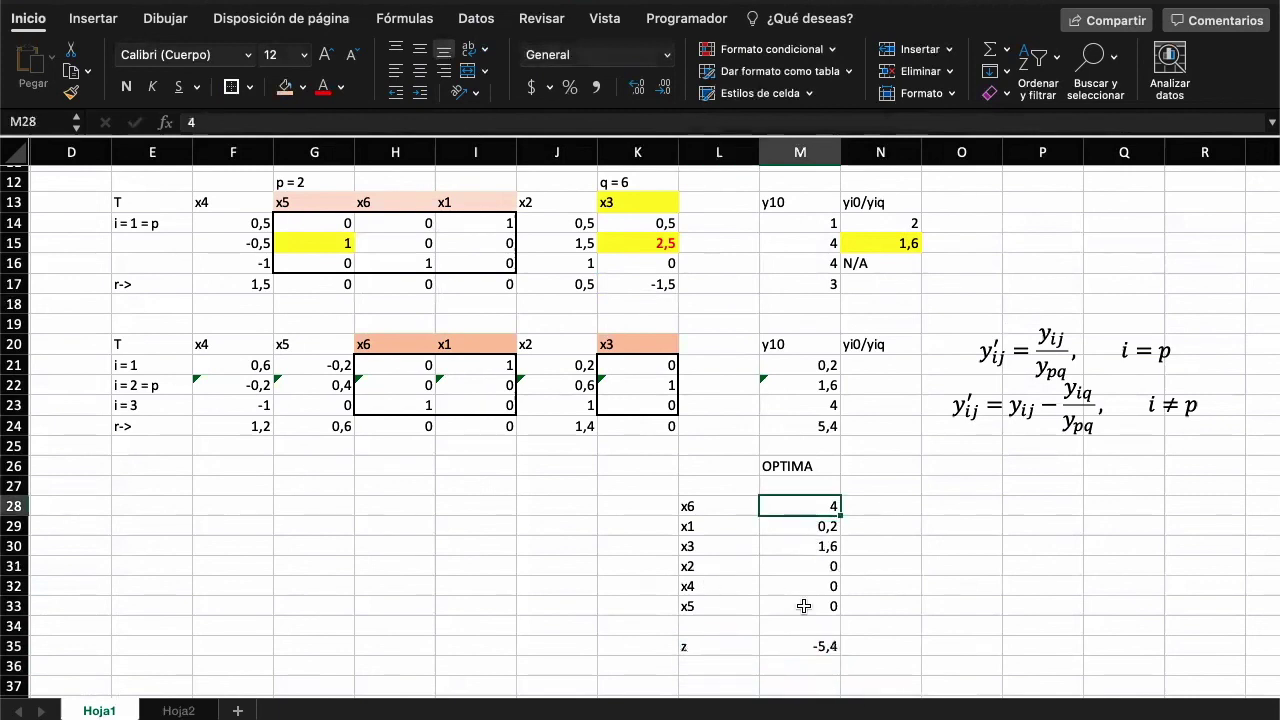
scroll(744, 590, down, 3)
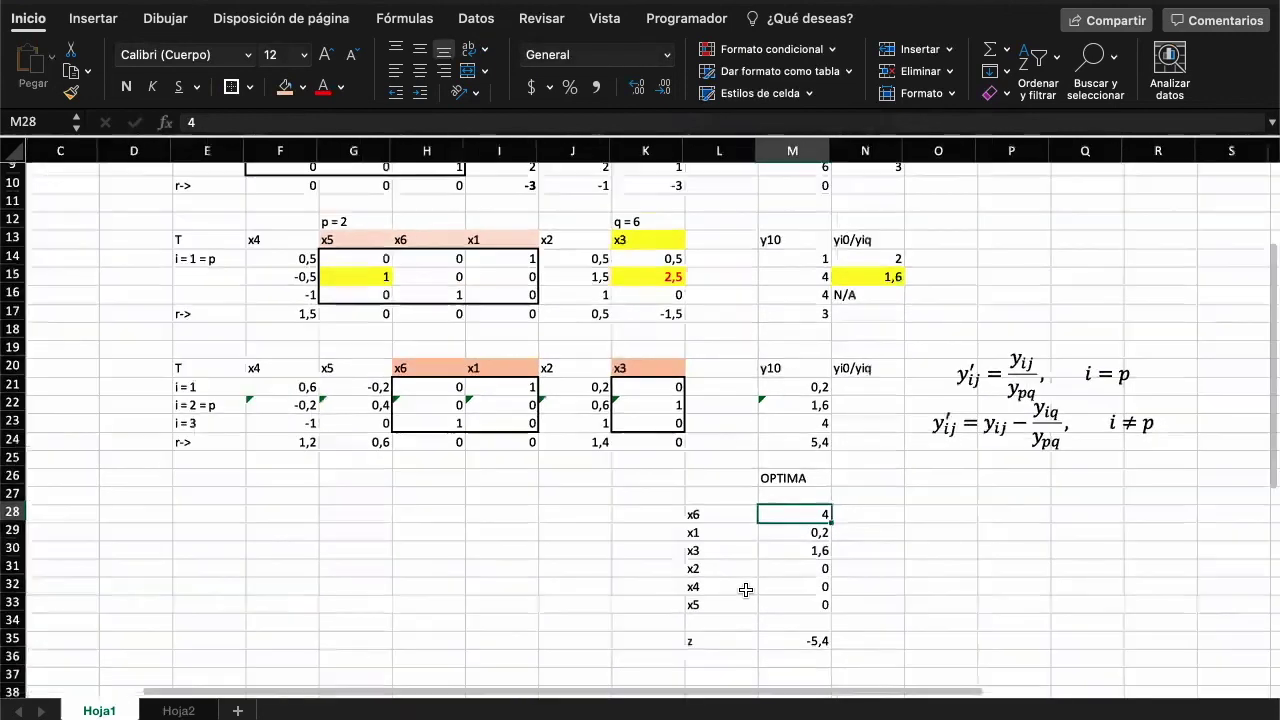
drag(790, 621, 696, 510)
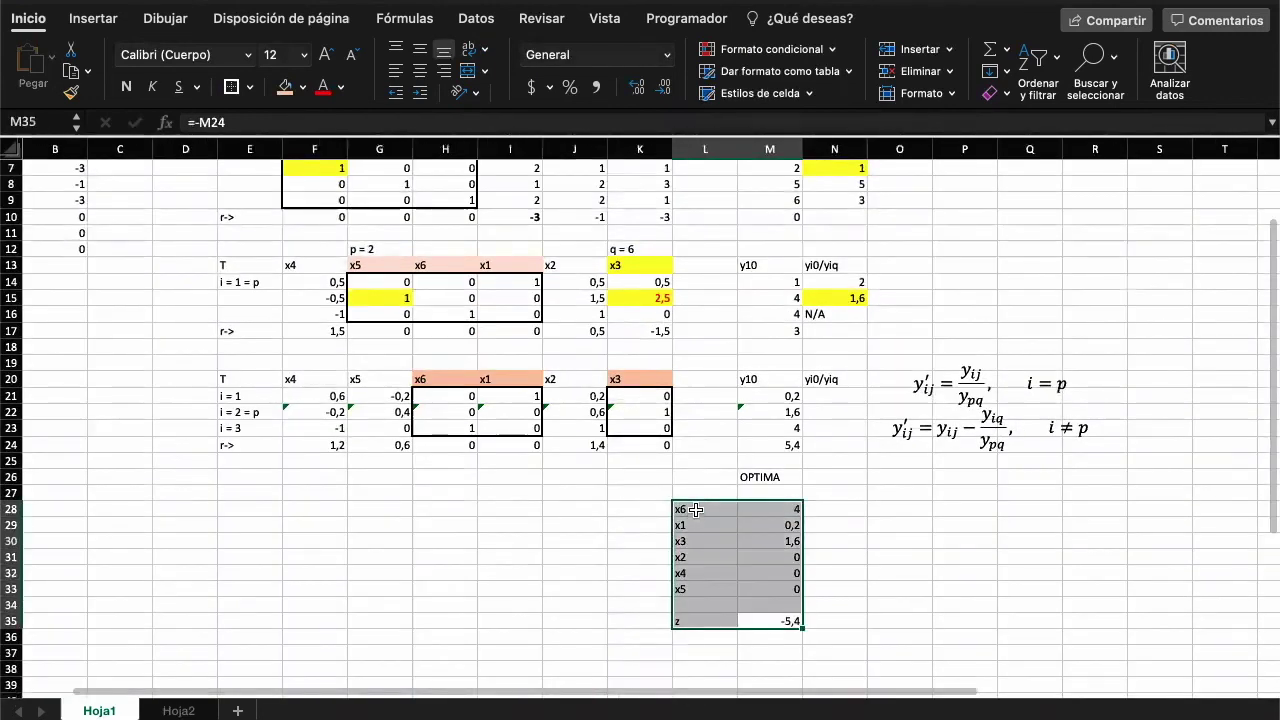
click(792, 589)
drag(792, 589, 692, 513)
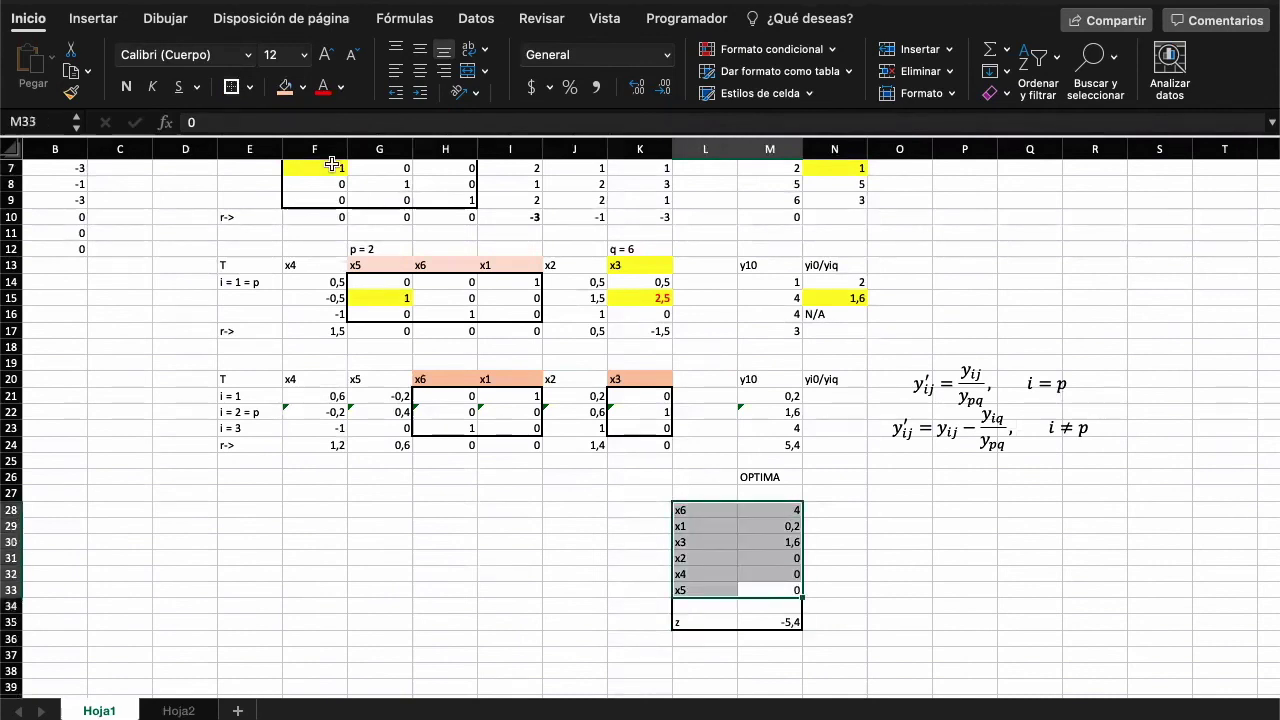
click(236, 88)
click(508, 536)
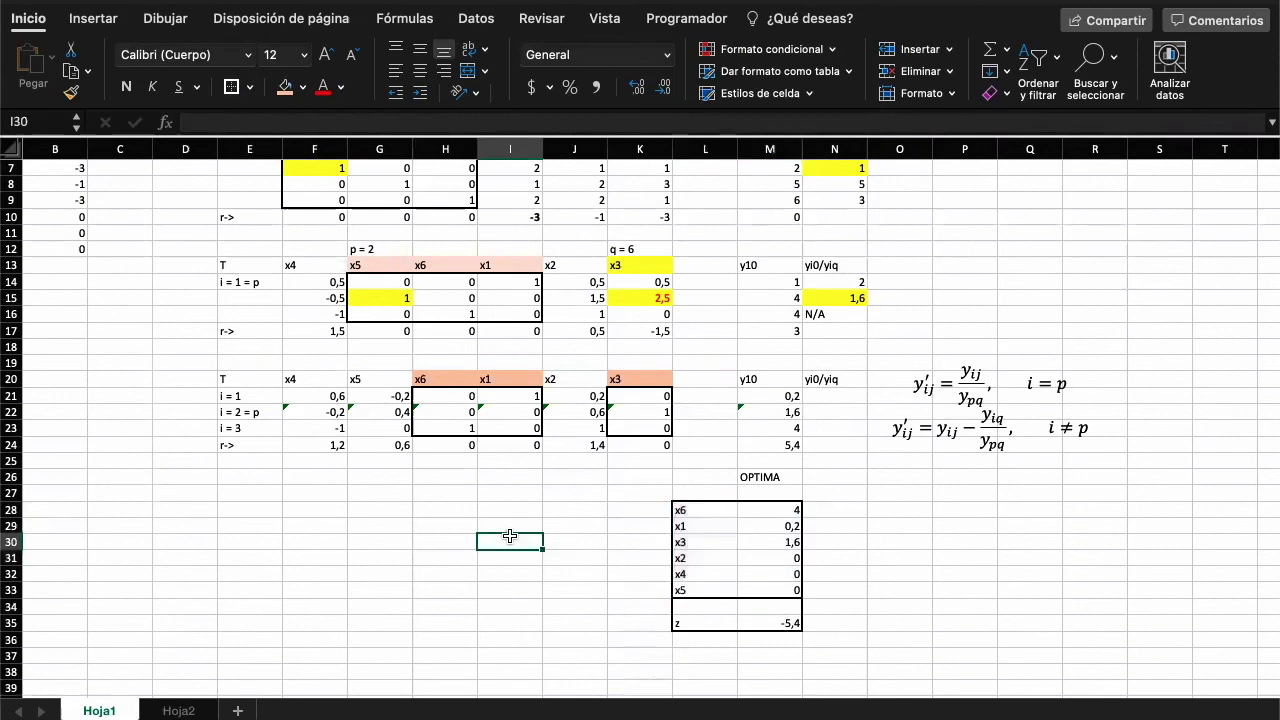
Step: Review the first tableau's reduced cost in I10 and ratio in N7, and the third tableau's reduced costs in F24, G24 and J24
scroll(510, 537, up, 3)
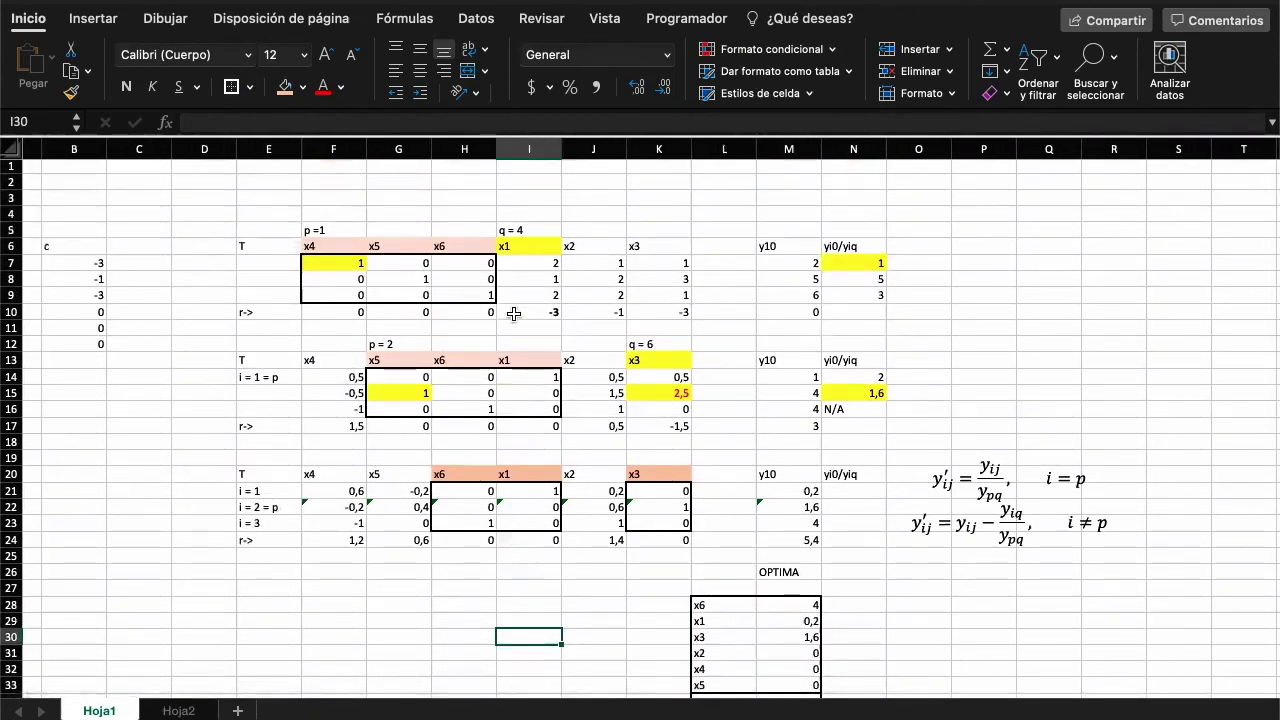
click(544, 312)
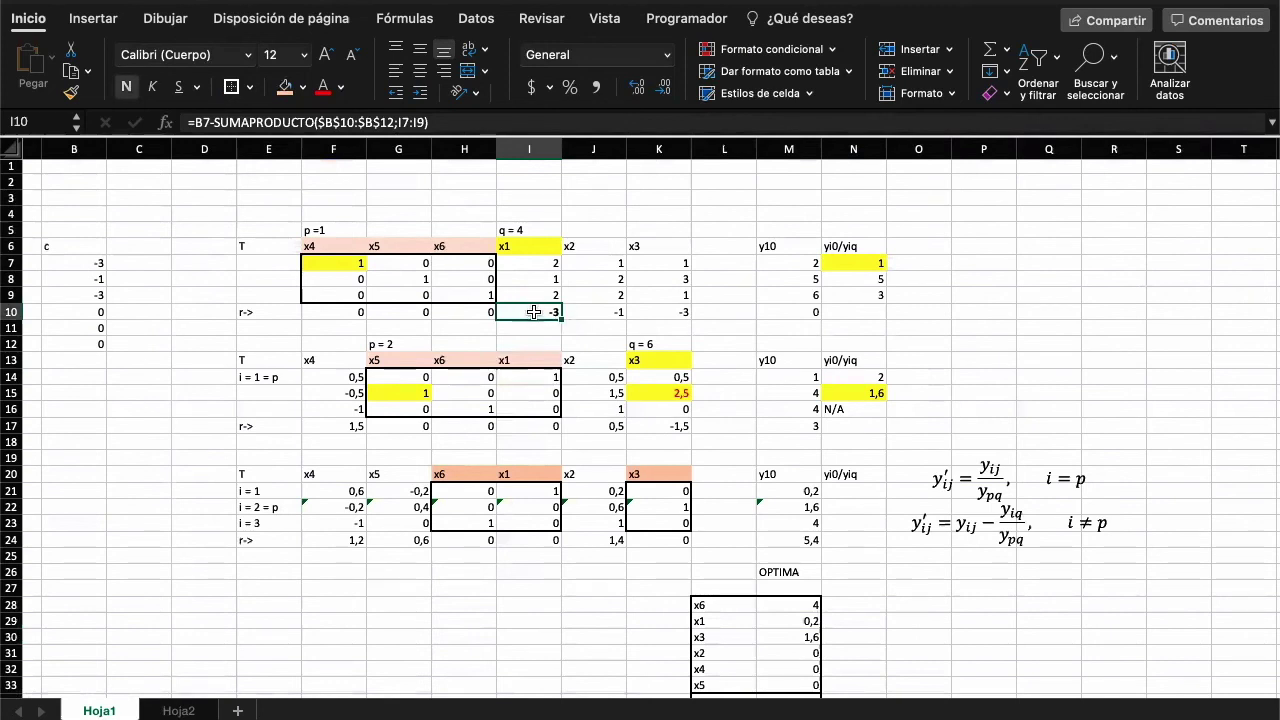
click(848, 261)
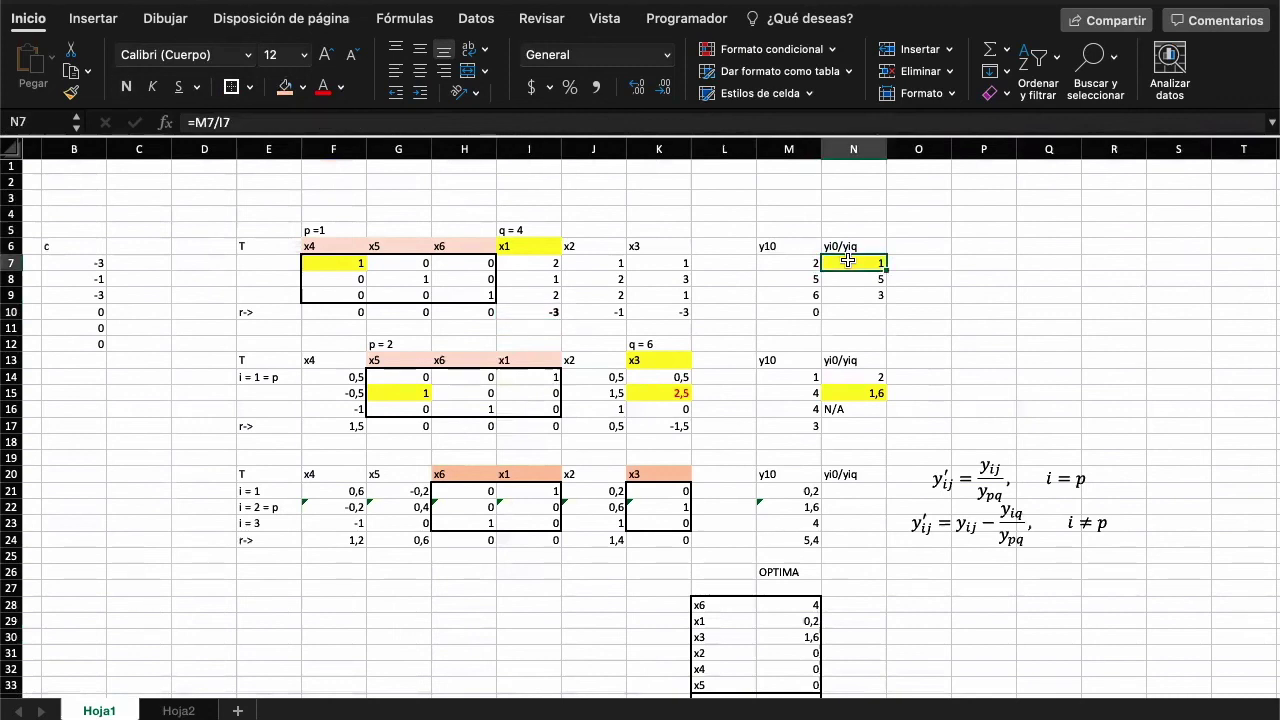
scroll(802, 483, down, 3)
scroll(802, 483, right, 1)
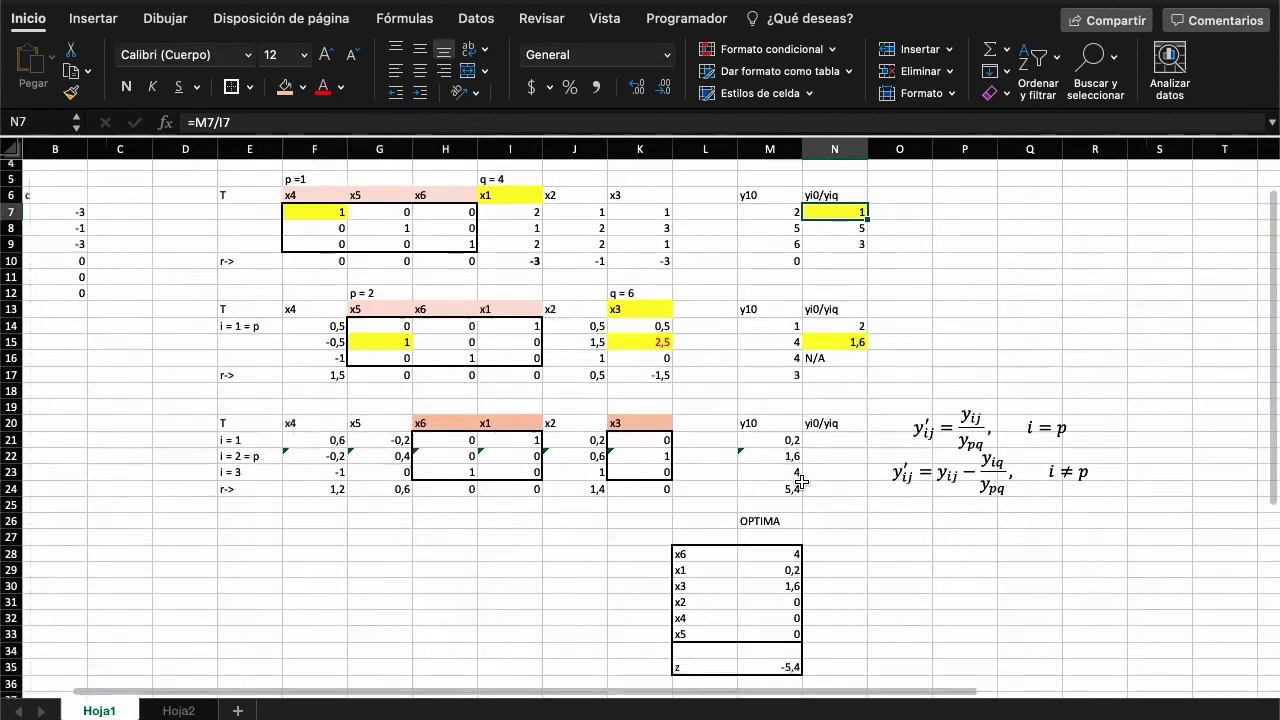
click(325, 489)
click(590, 490)
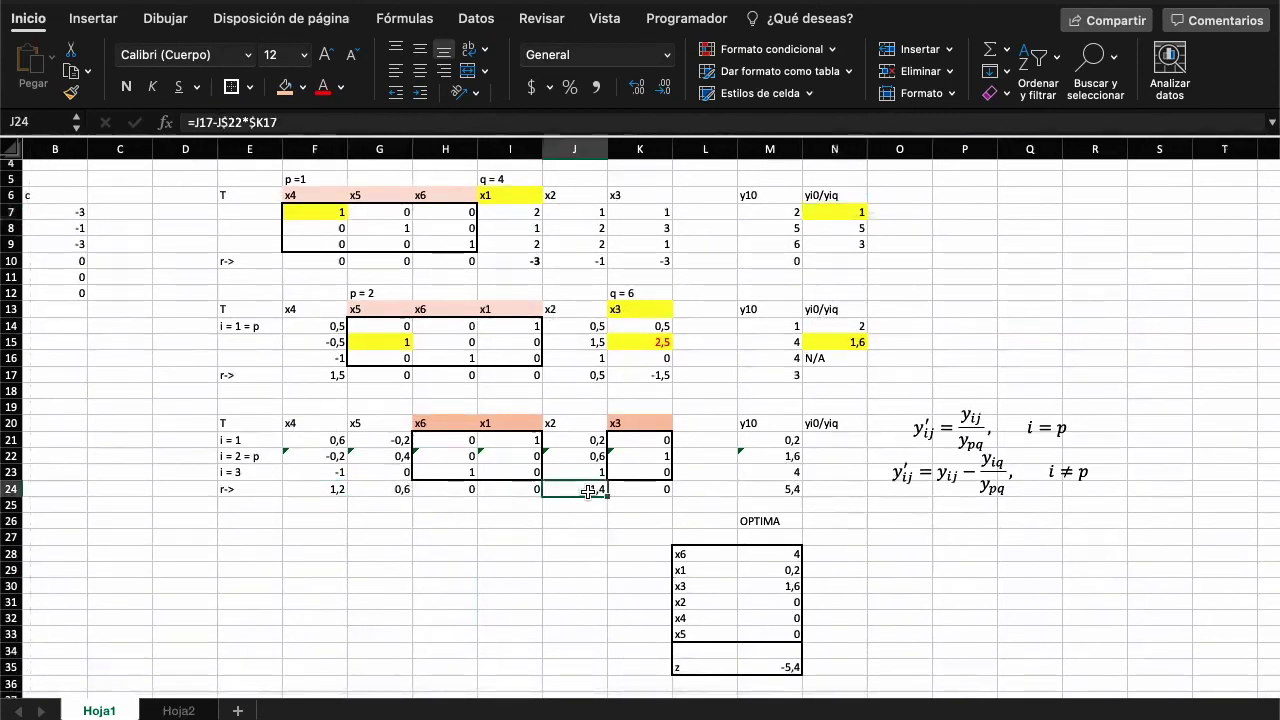
click(330, 490)
click(386, 488)
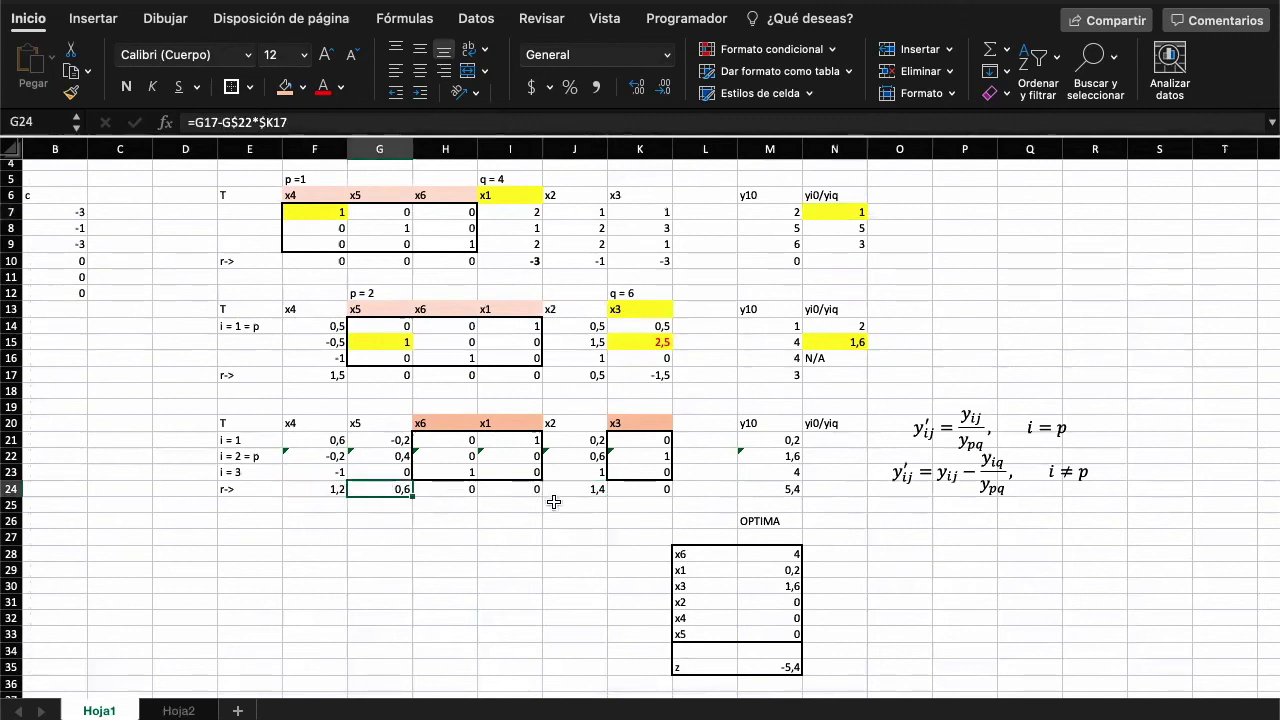
click(582, 488)
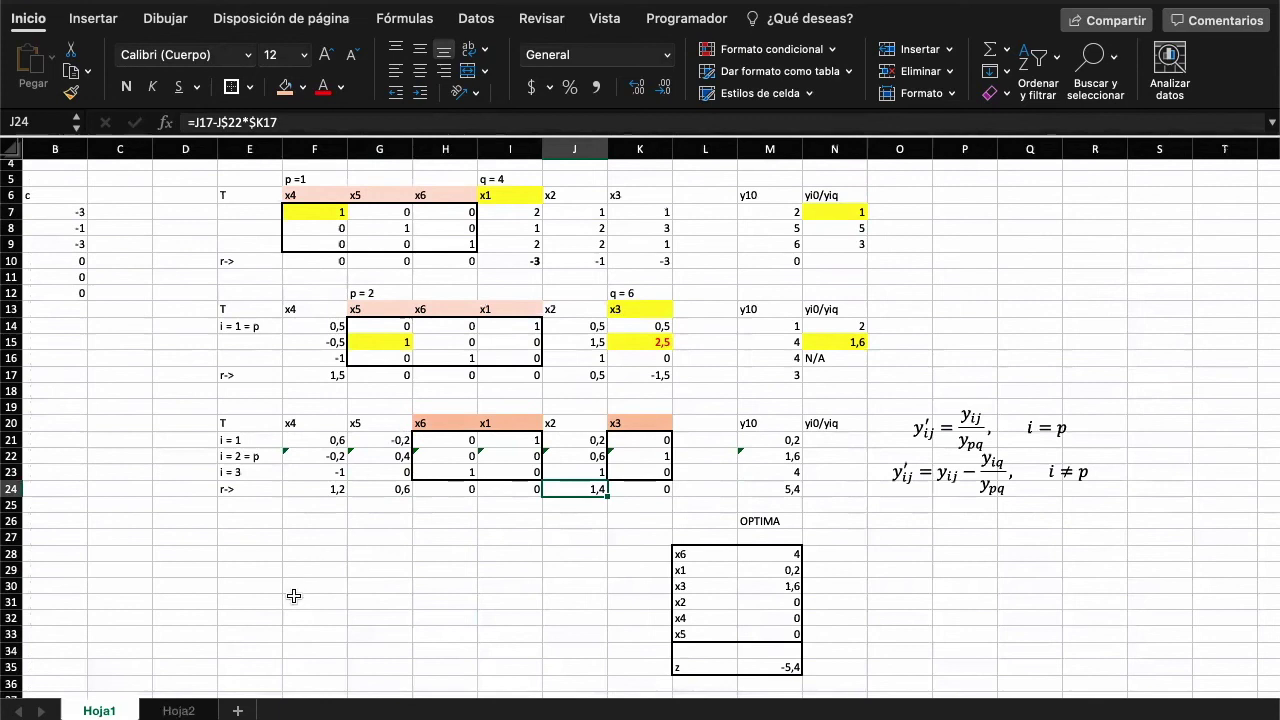
scroll(293, 596, up, 2)
scroll(293, 596, left, 1)
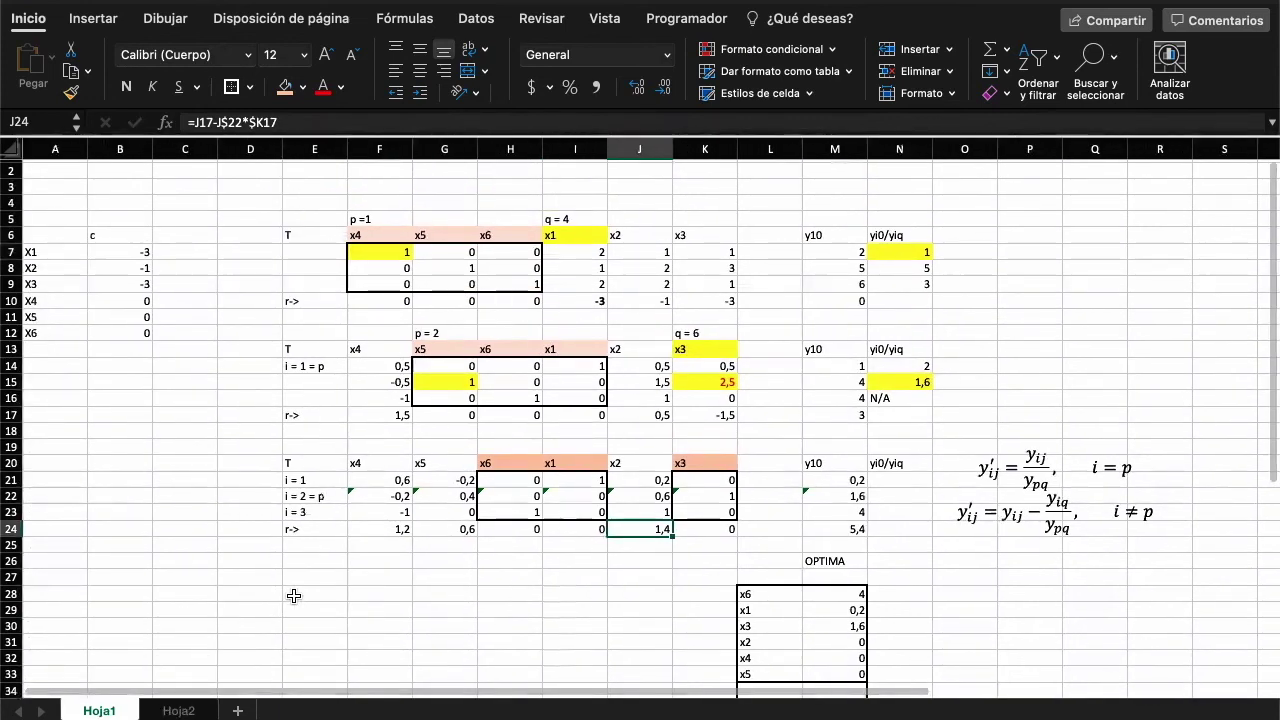